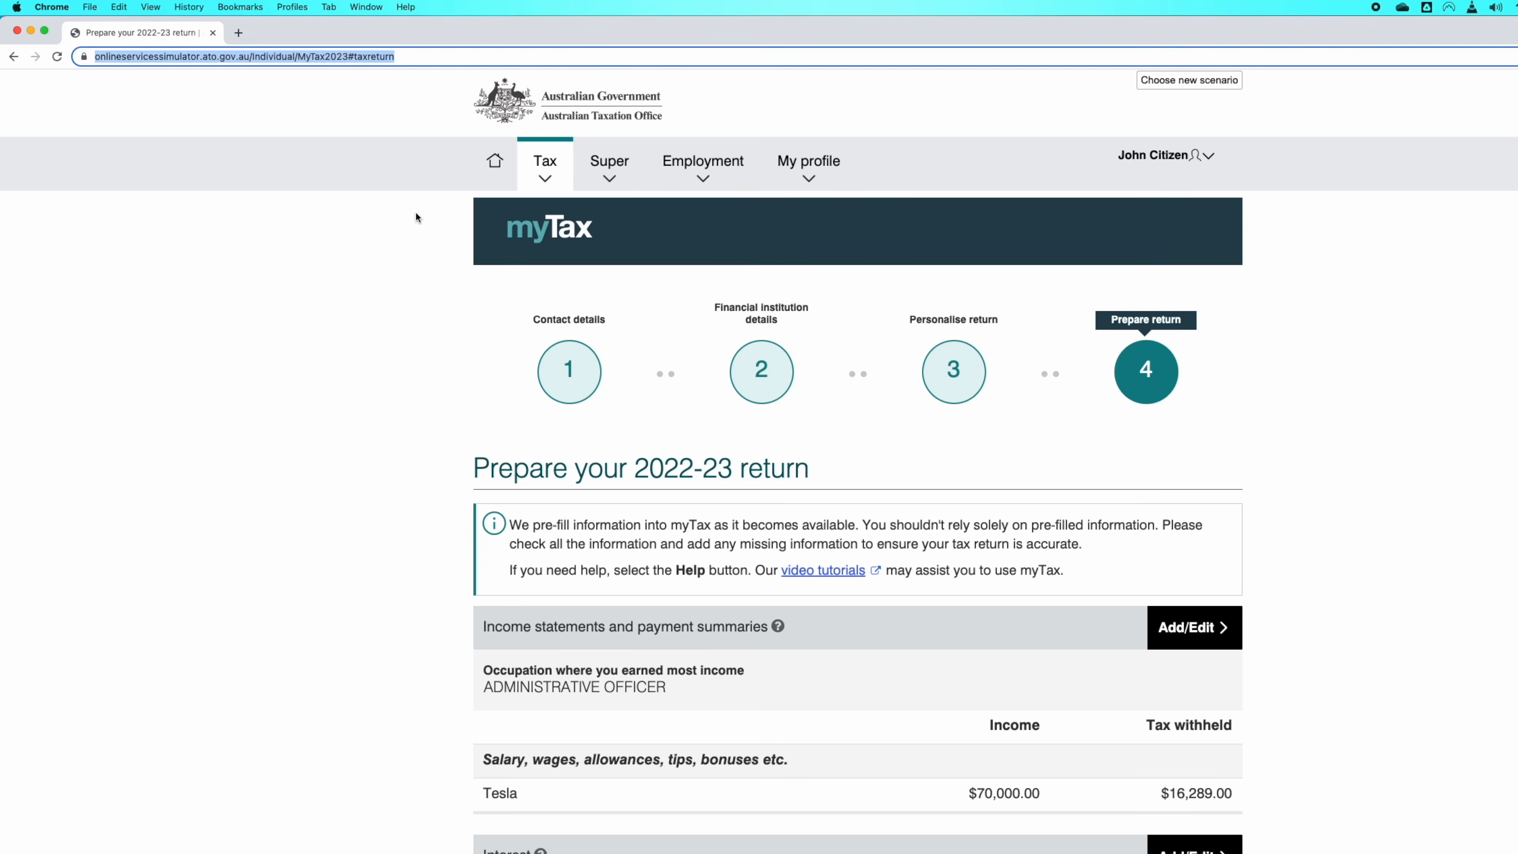
Step: Search Google for 'mygov'
left_click(501, 241)
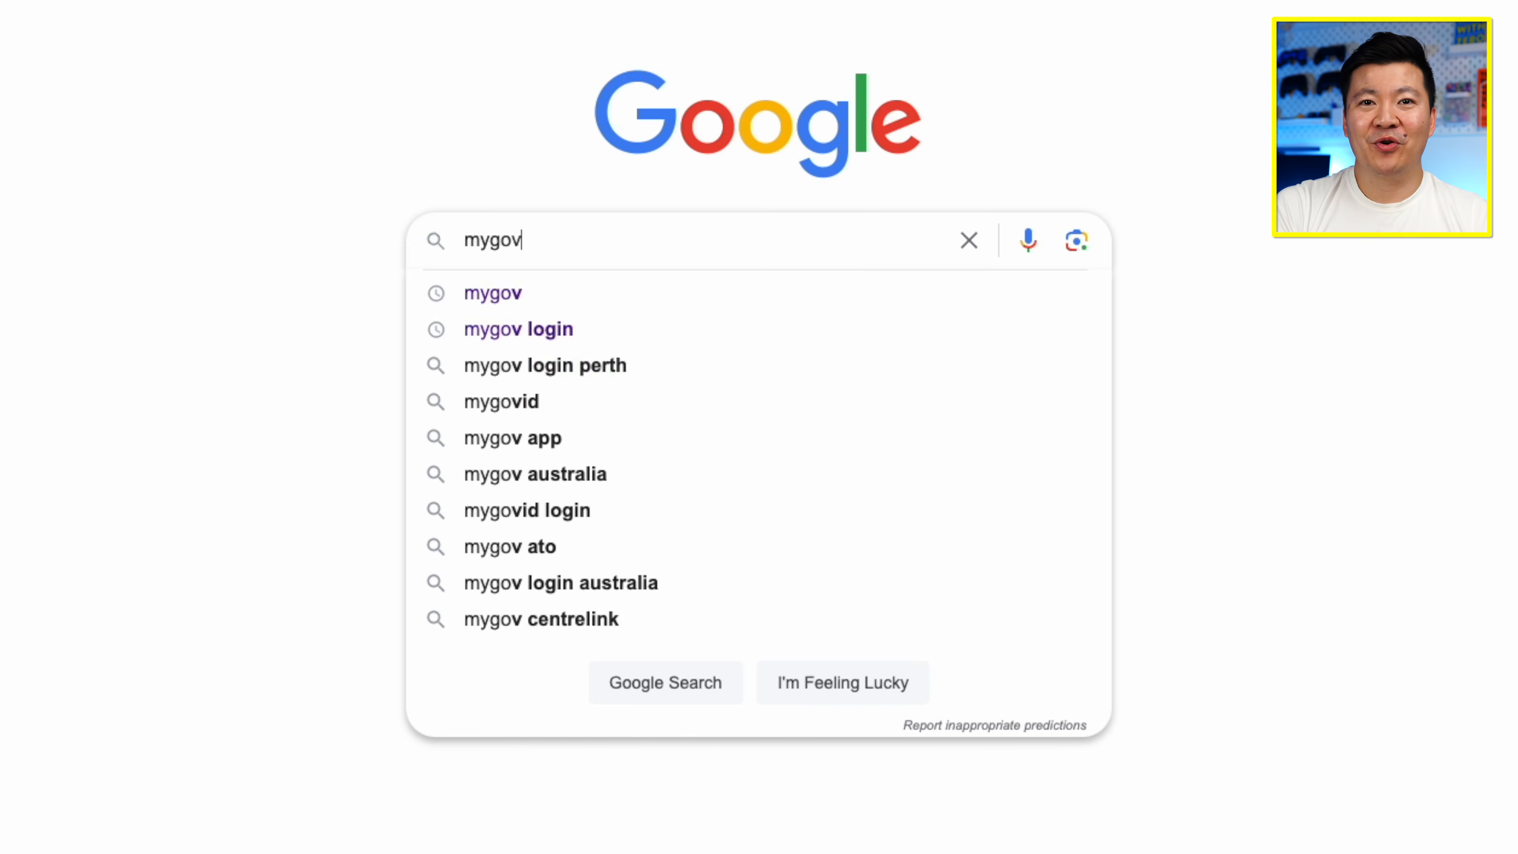
key("Return")
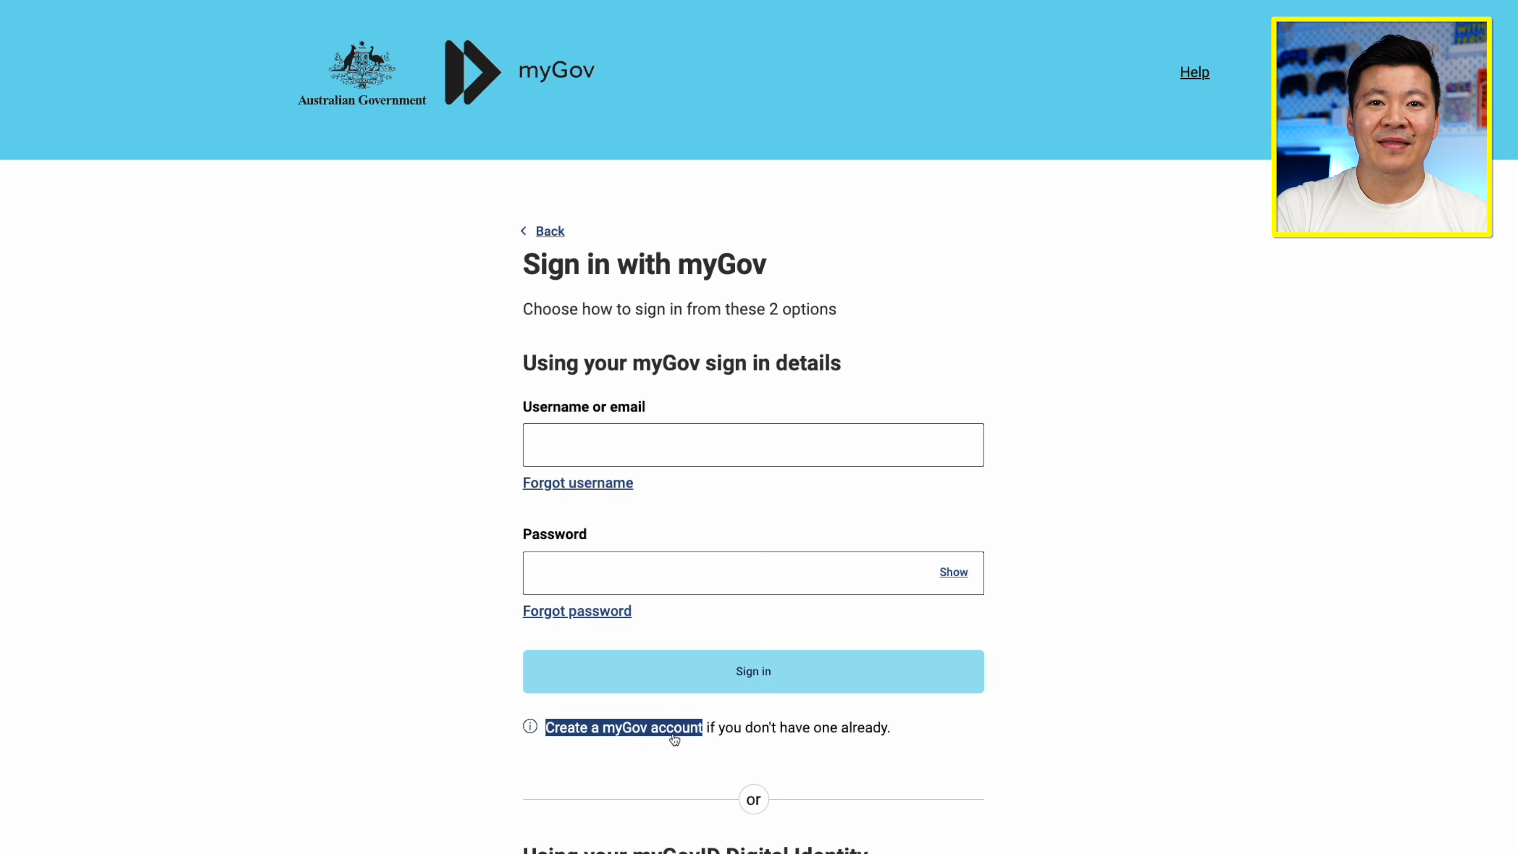
Step: Open the 'Create a myGov account' sitelink under the myGov result
left_click(674, 737)
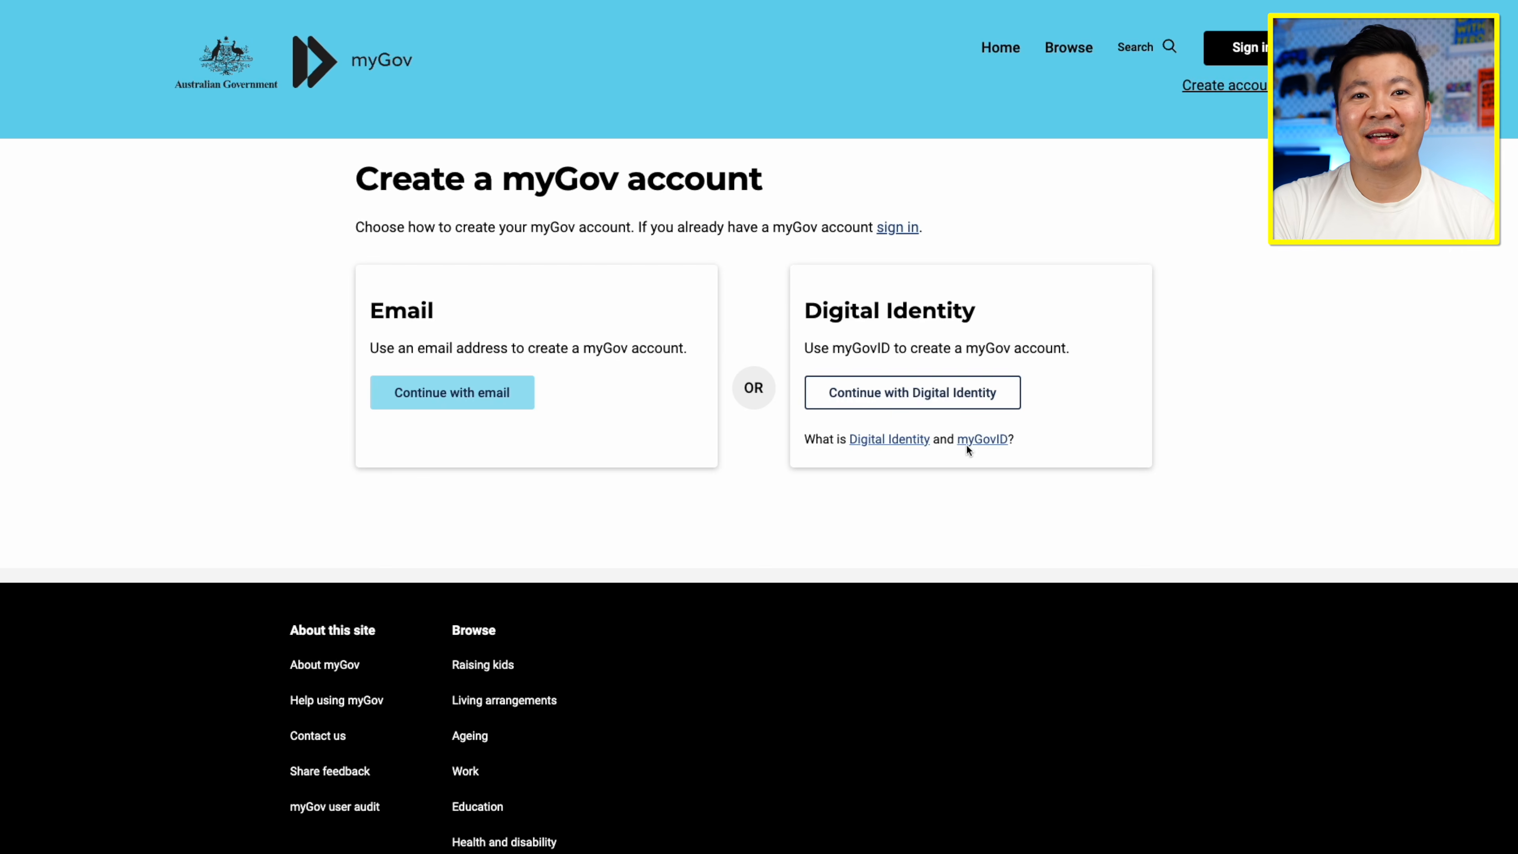
Step: Look up myGovID, then choose to create the account with an email address
left_click(980, 439)
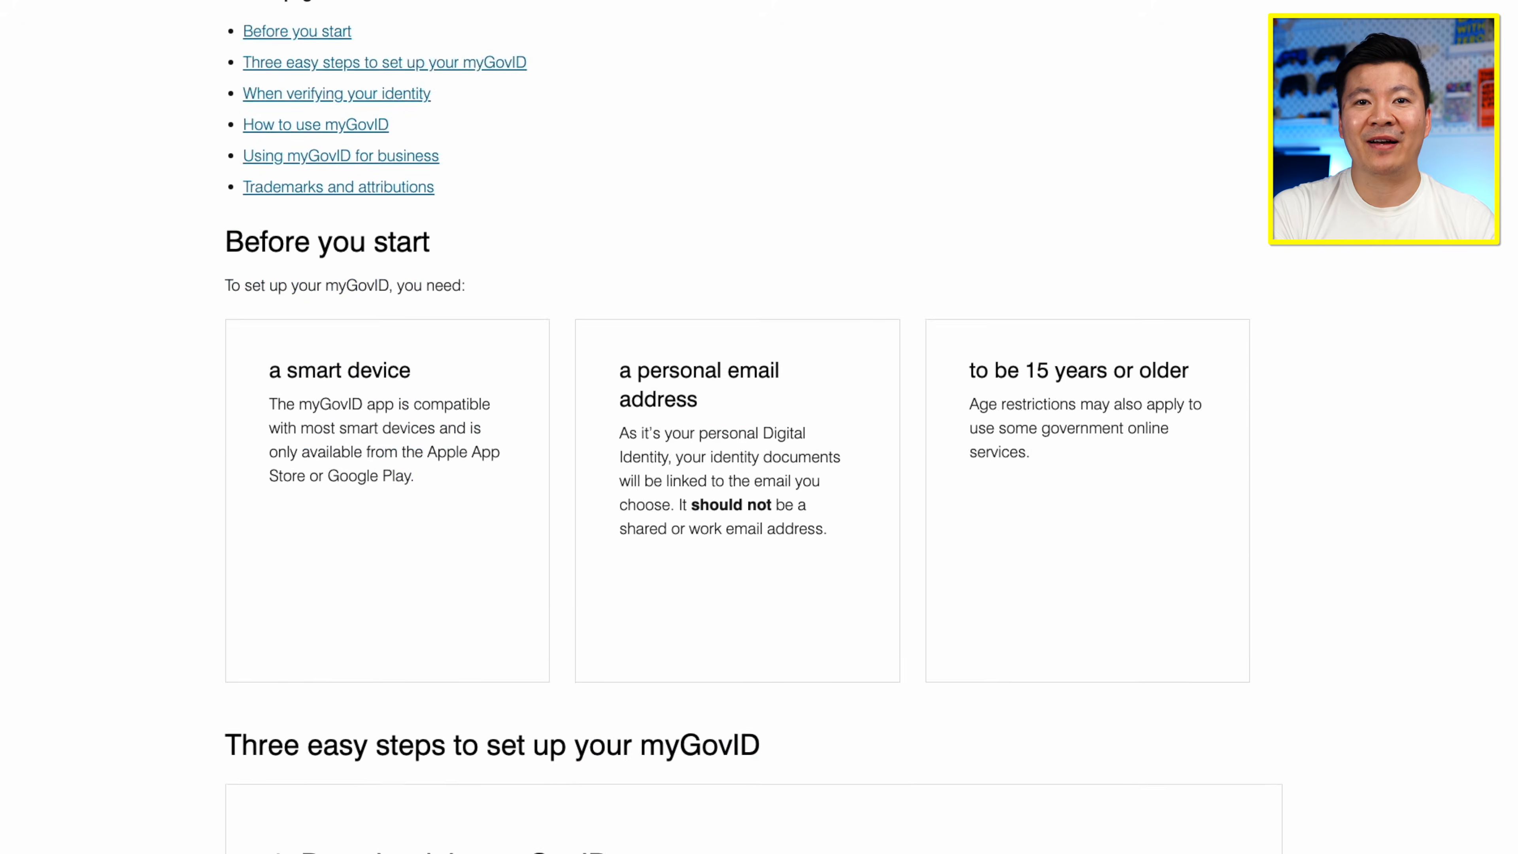
scroll(753, 436, "down", 15)
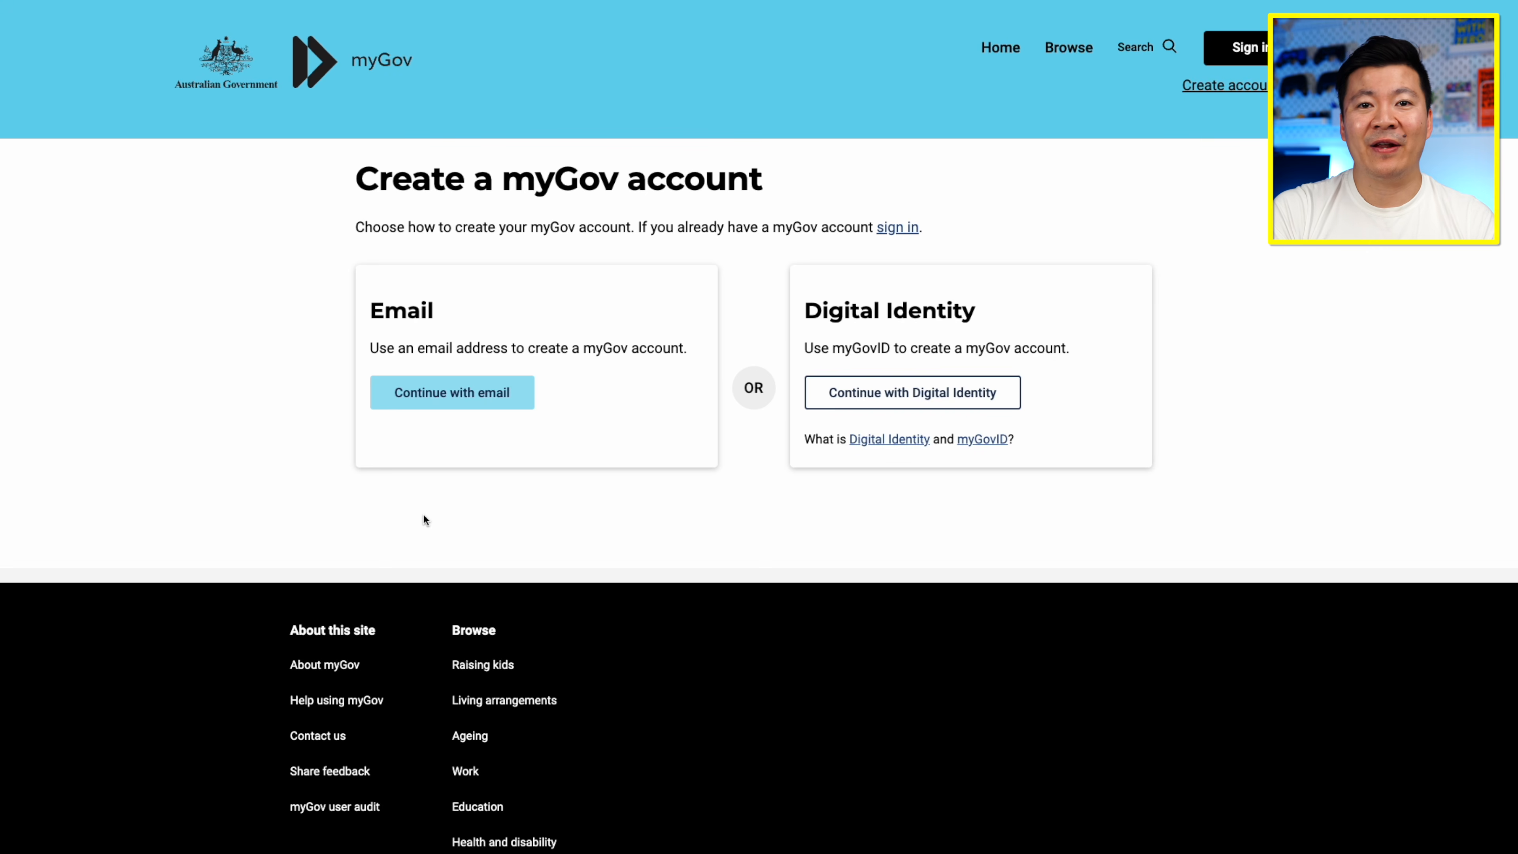
left_click(518, 407)
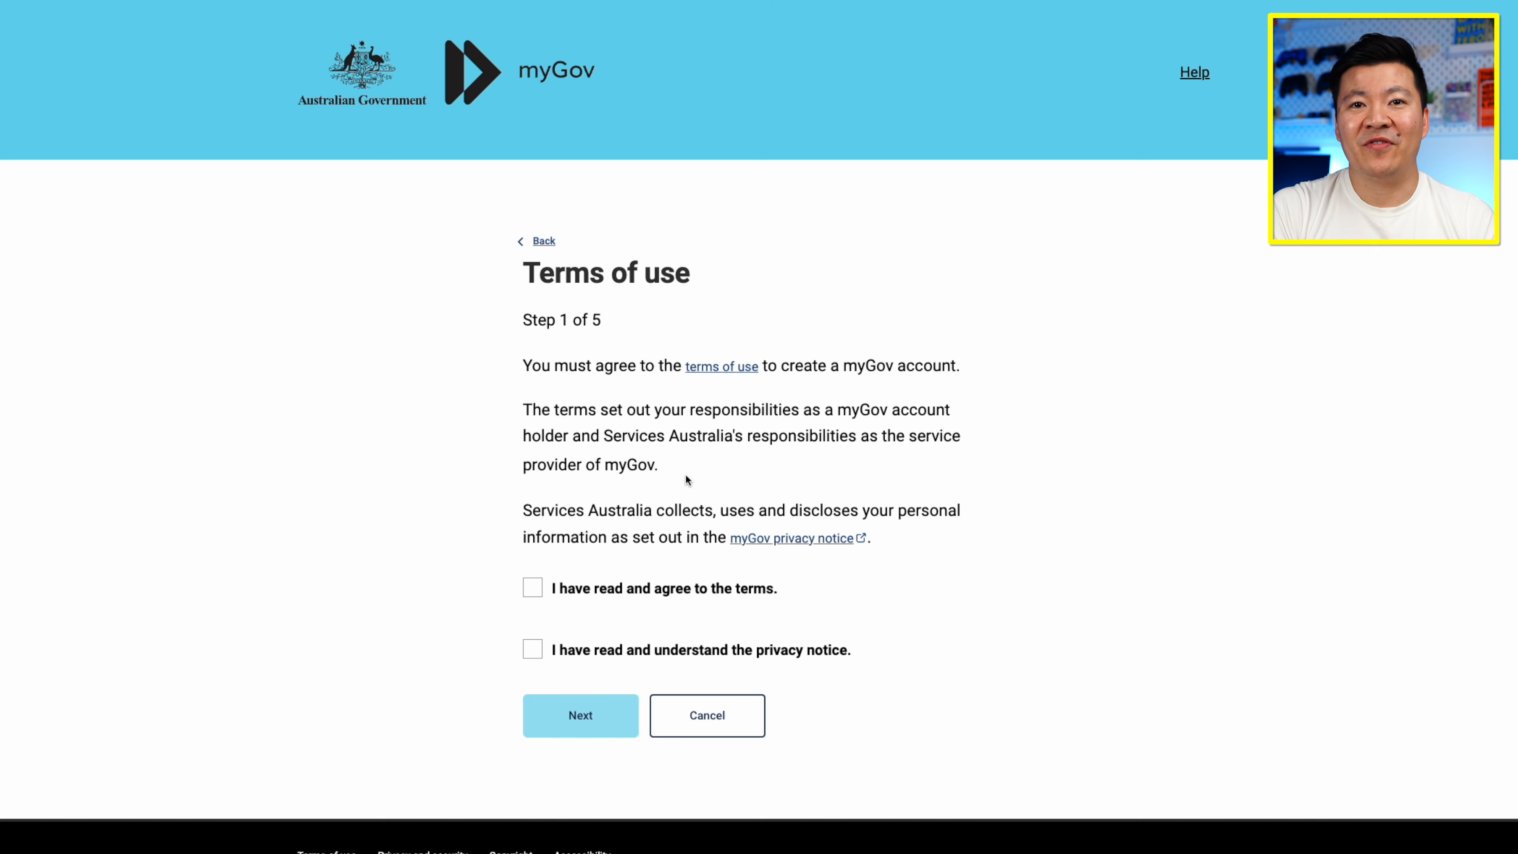
Step: Agree to the myGov terms of use and acknowledge the privacy notice
left_click(532, 592)
left_click(540, 659)
left_click(583, 718)
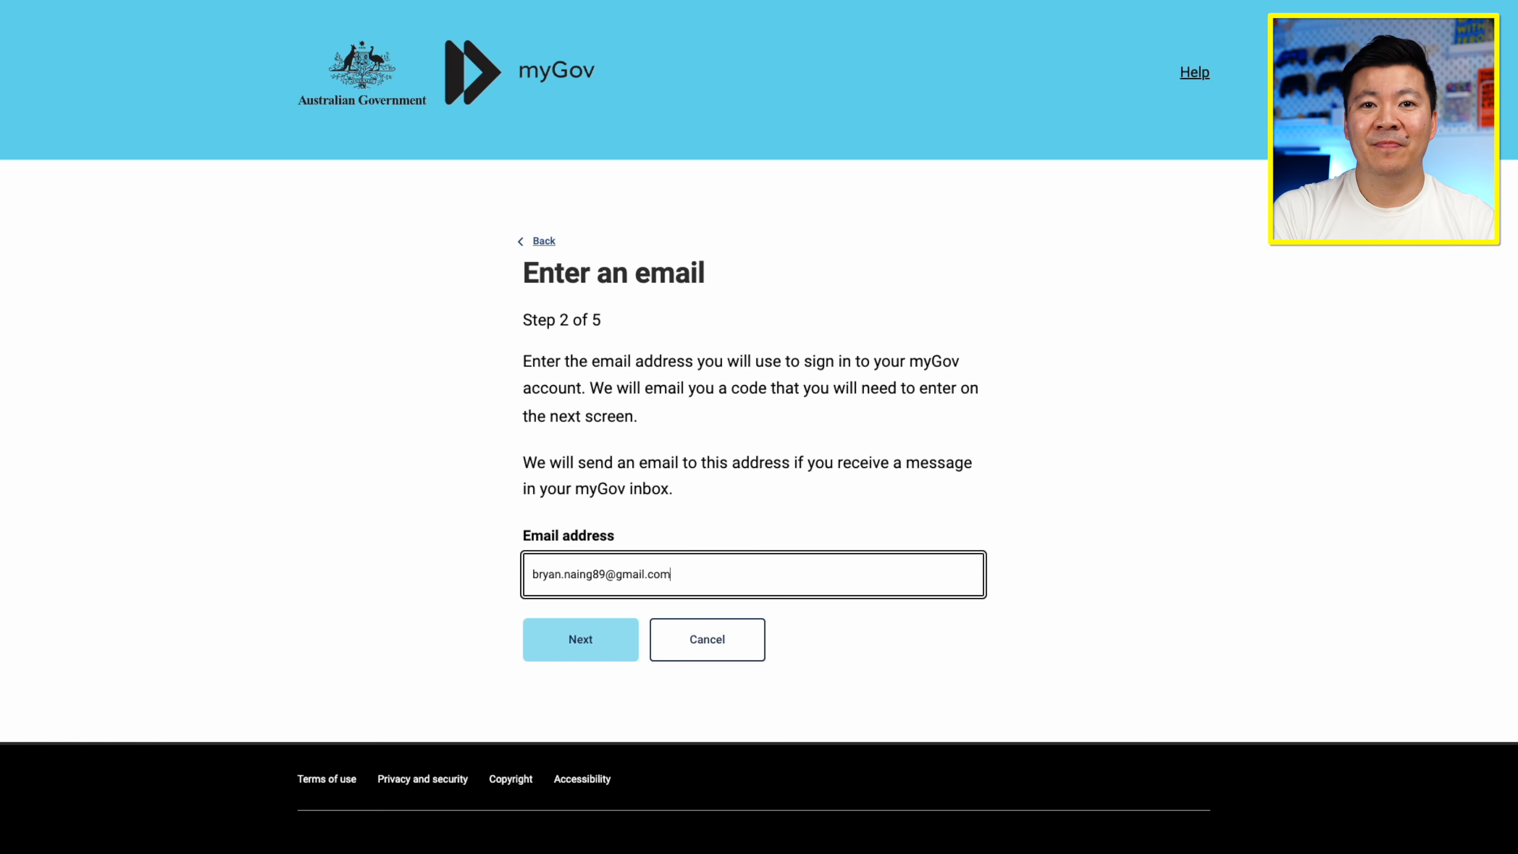
Step: Enter the account's email address and verify it with the emailed code
left_click(610, 644)
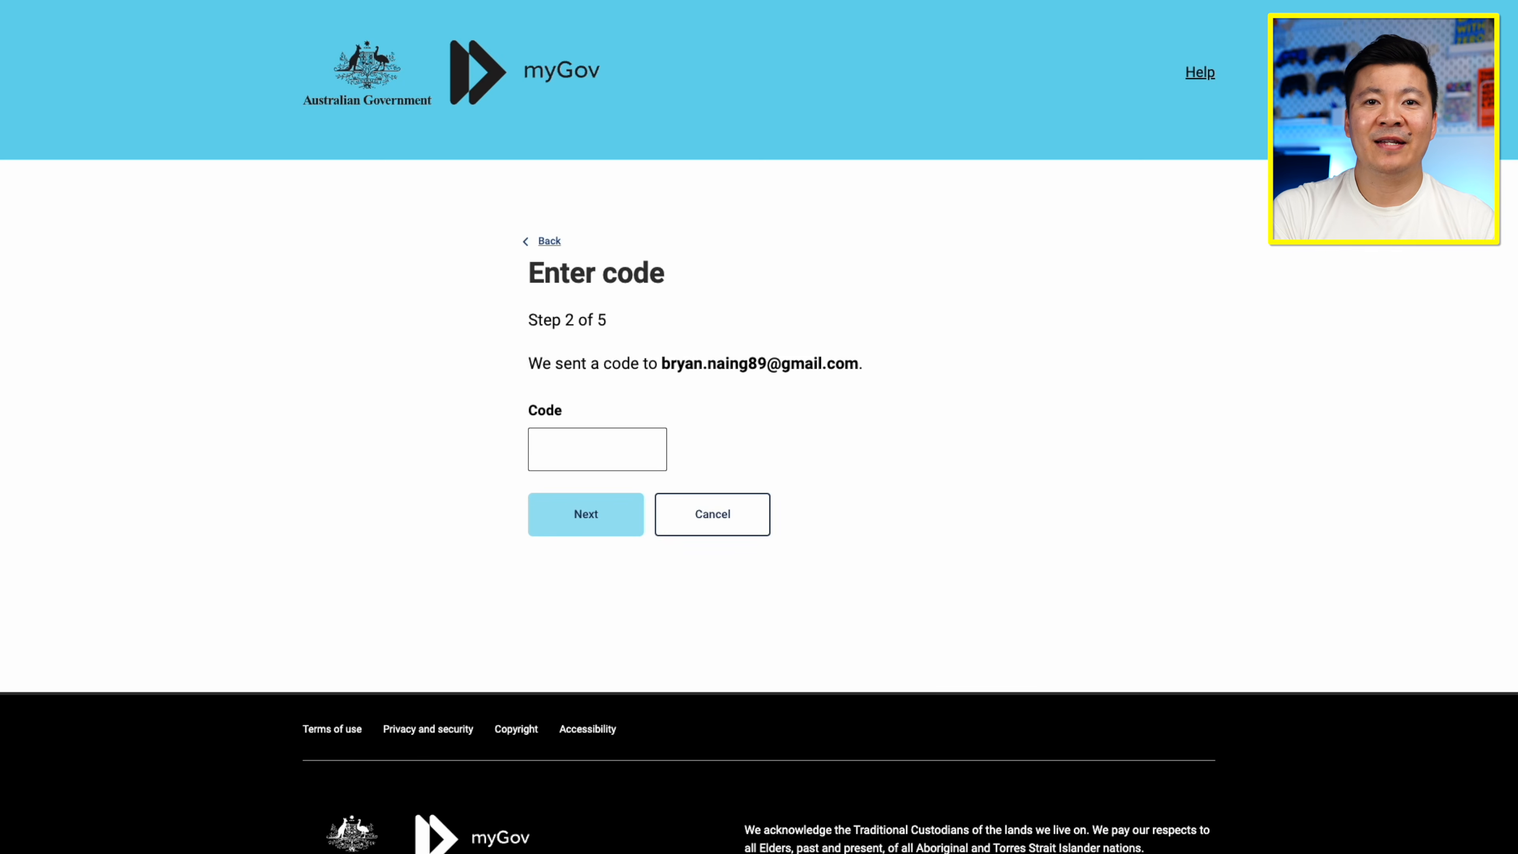
left_click(597, 448)
left_click(623, 528)
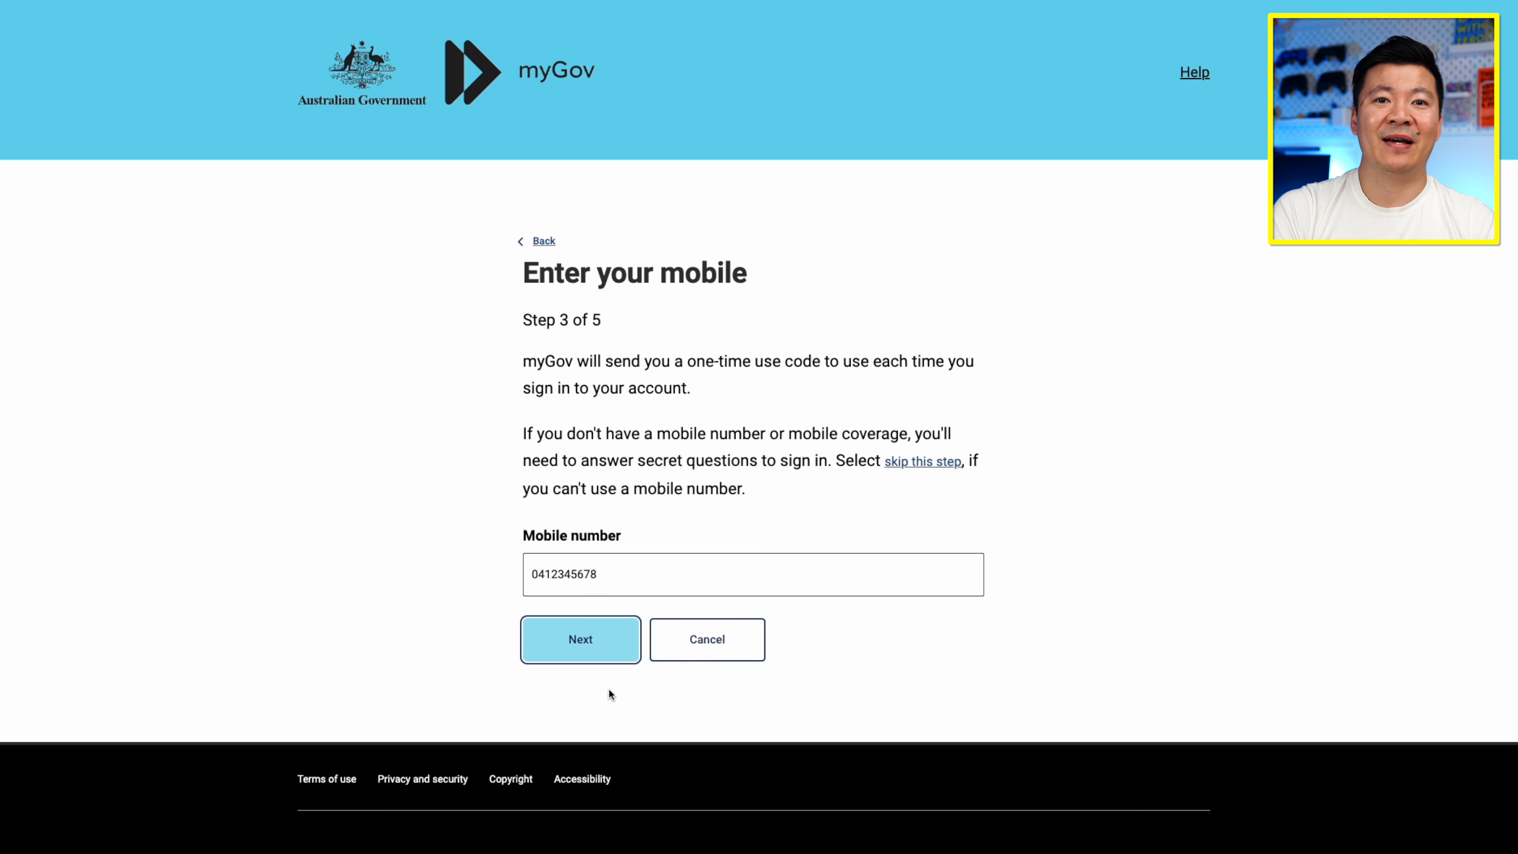
Step: Skip adding a mobile number and set the account password
left_click(631, 647)
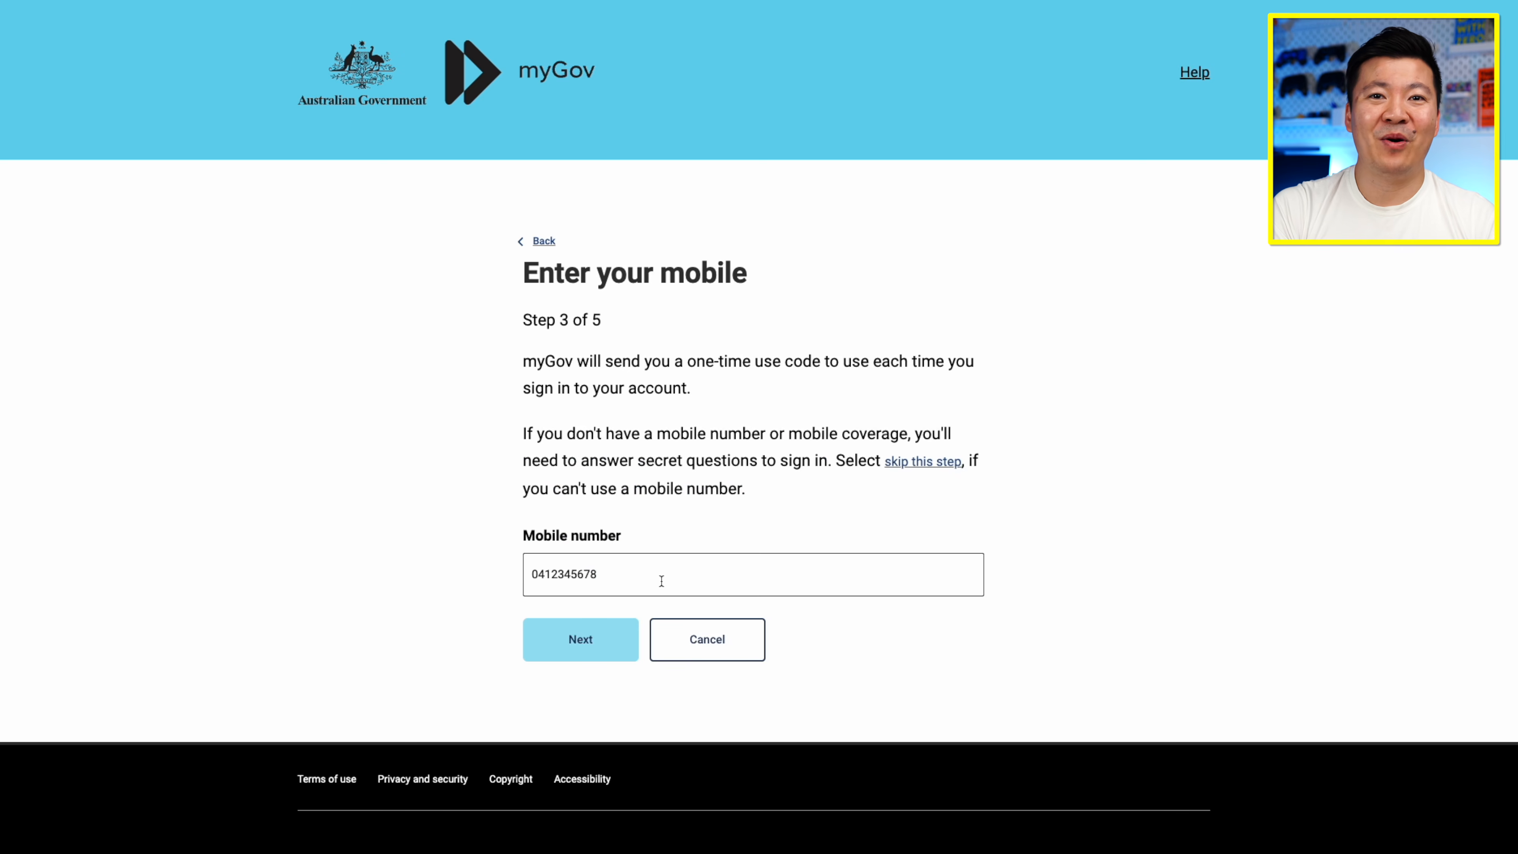
left_click_drag(662, 581, 251, 501)
key("BackSpace")
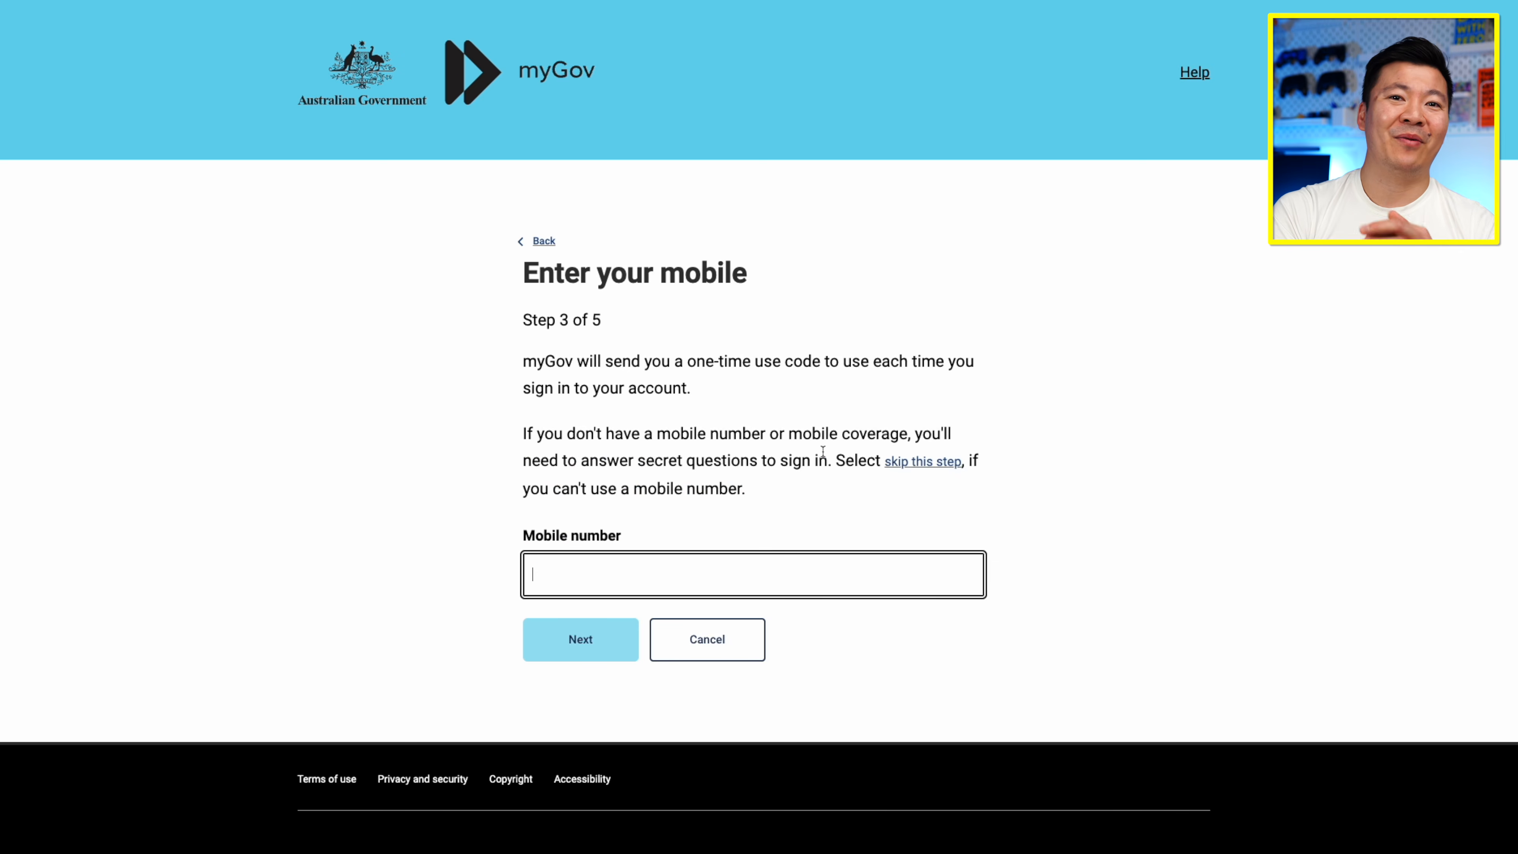
left_click(940, 467)
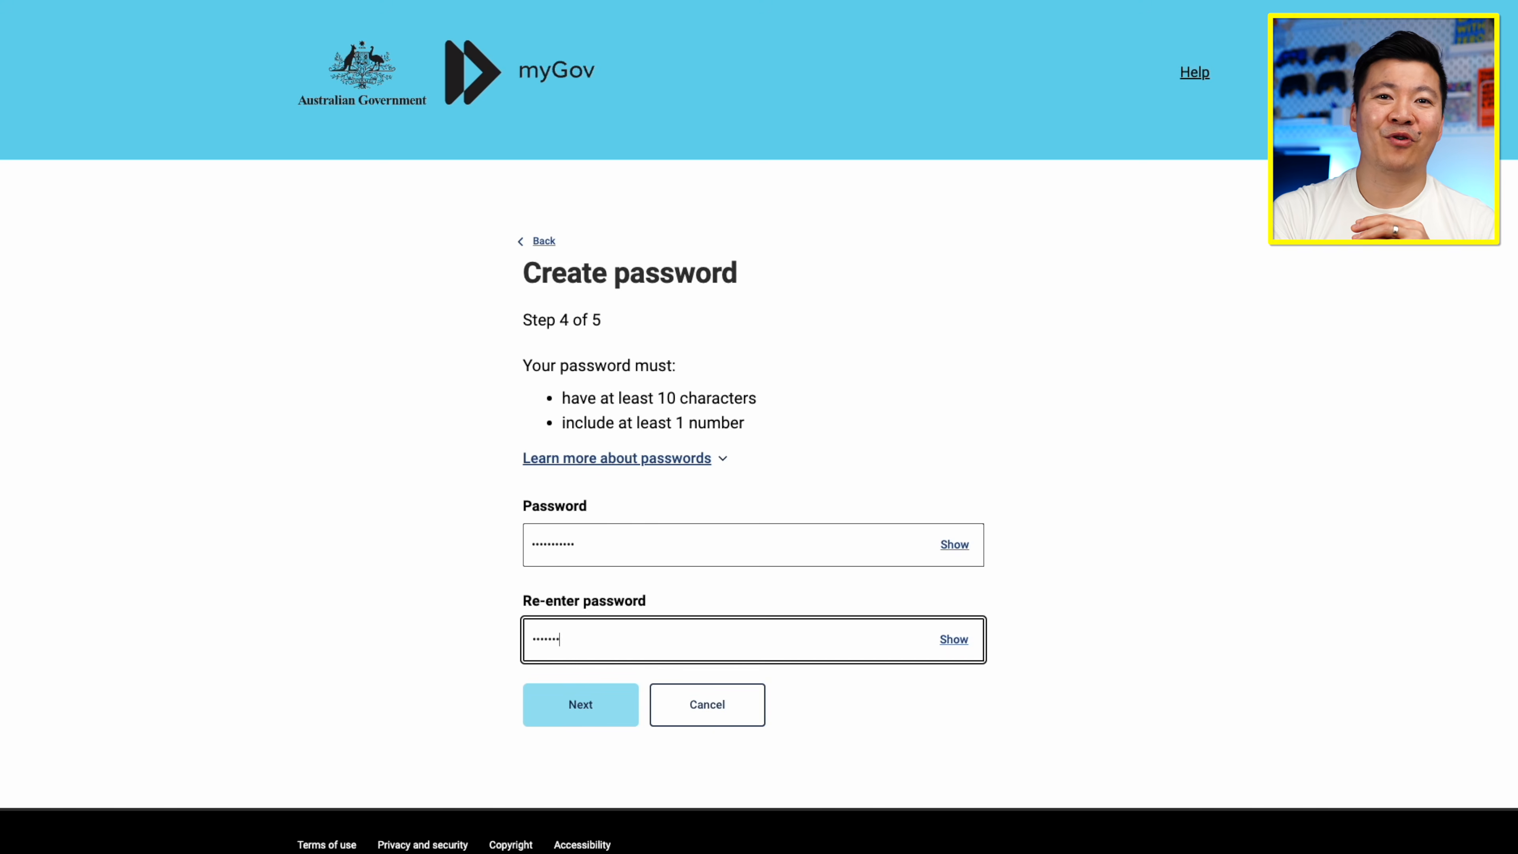
key("Tab")
key("Return")
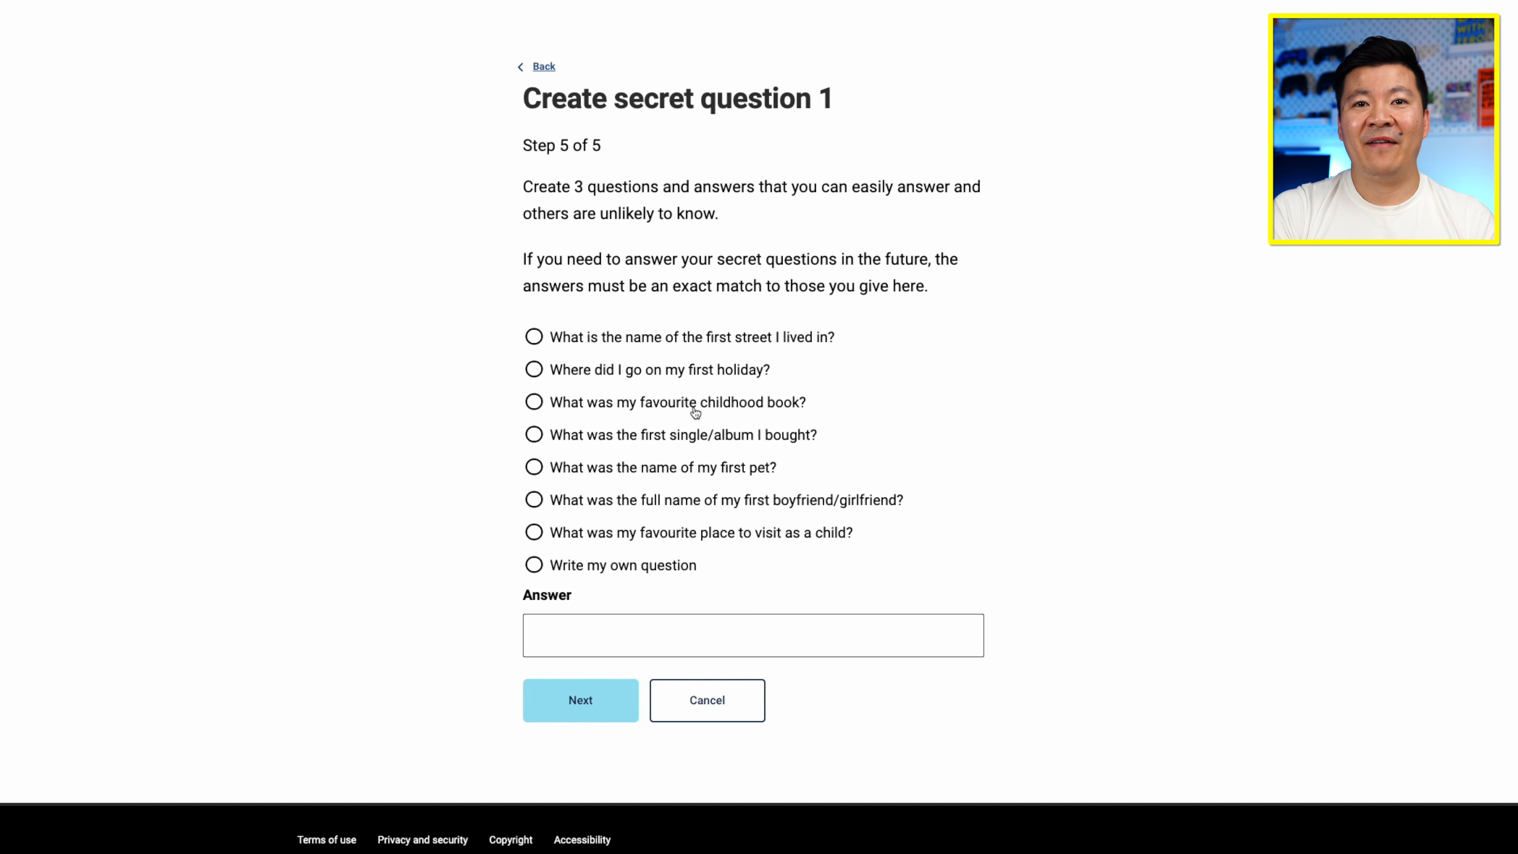
Step: Answer the favourite childhood book secret question and finish creating the account
left_click(535, 403)
left_click(646, 635)
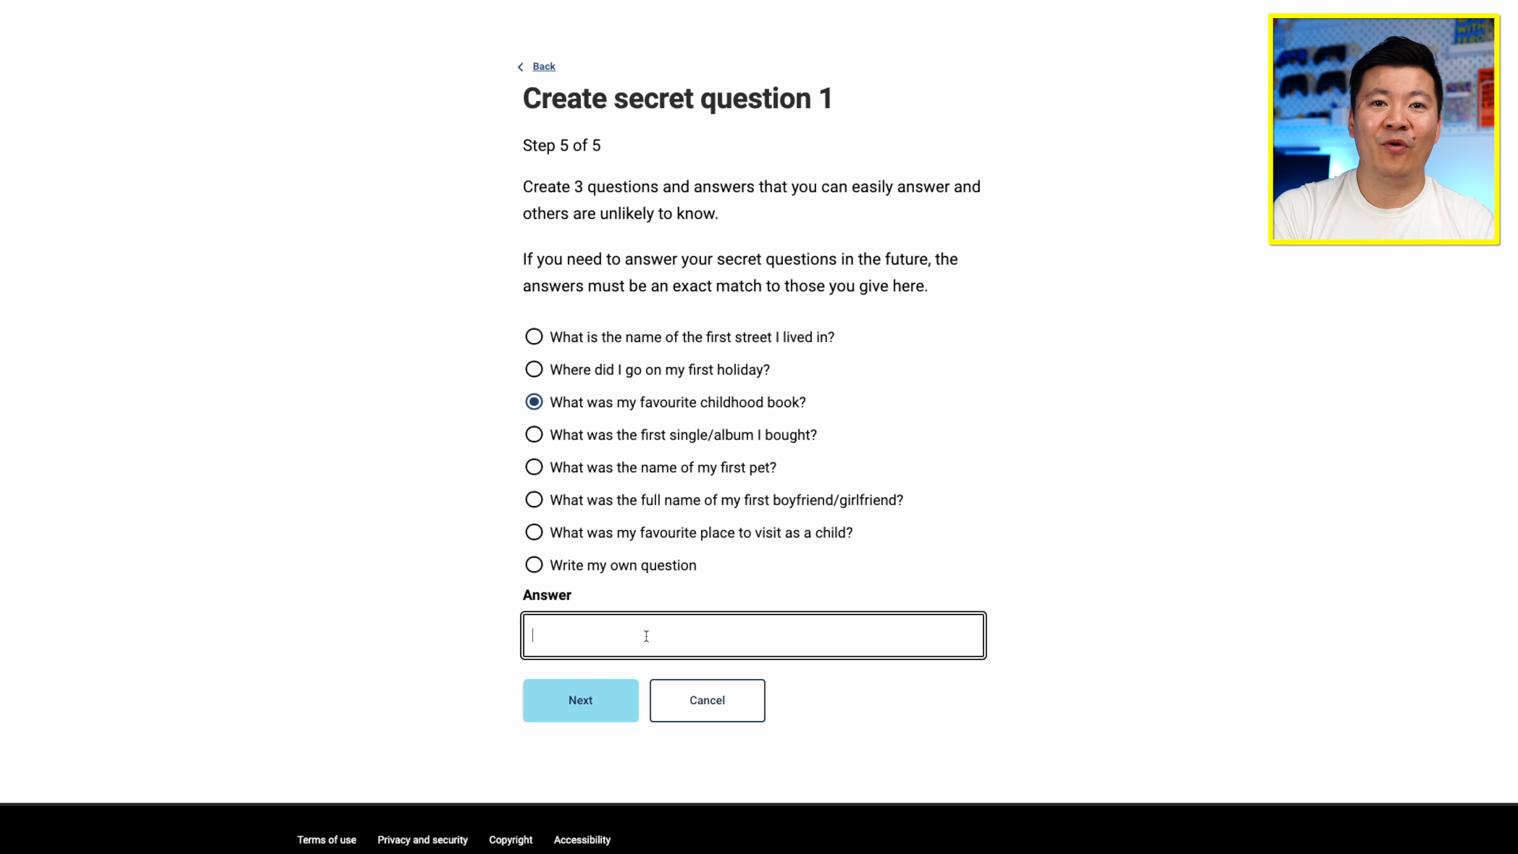
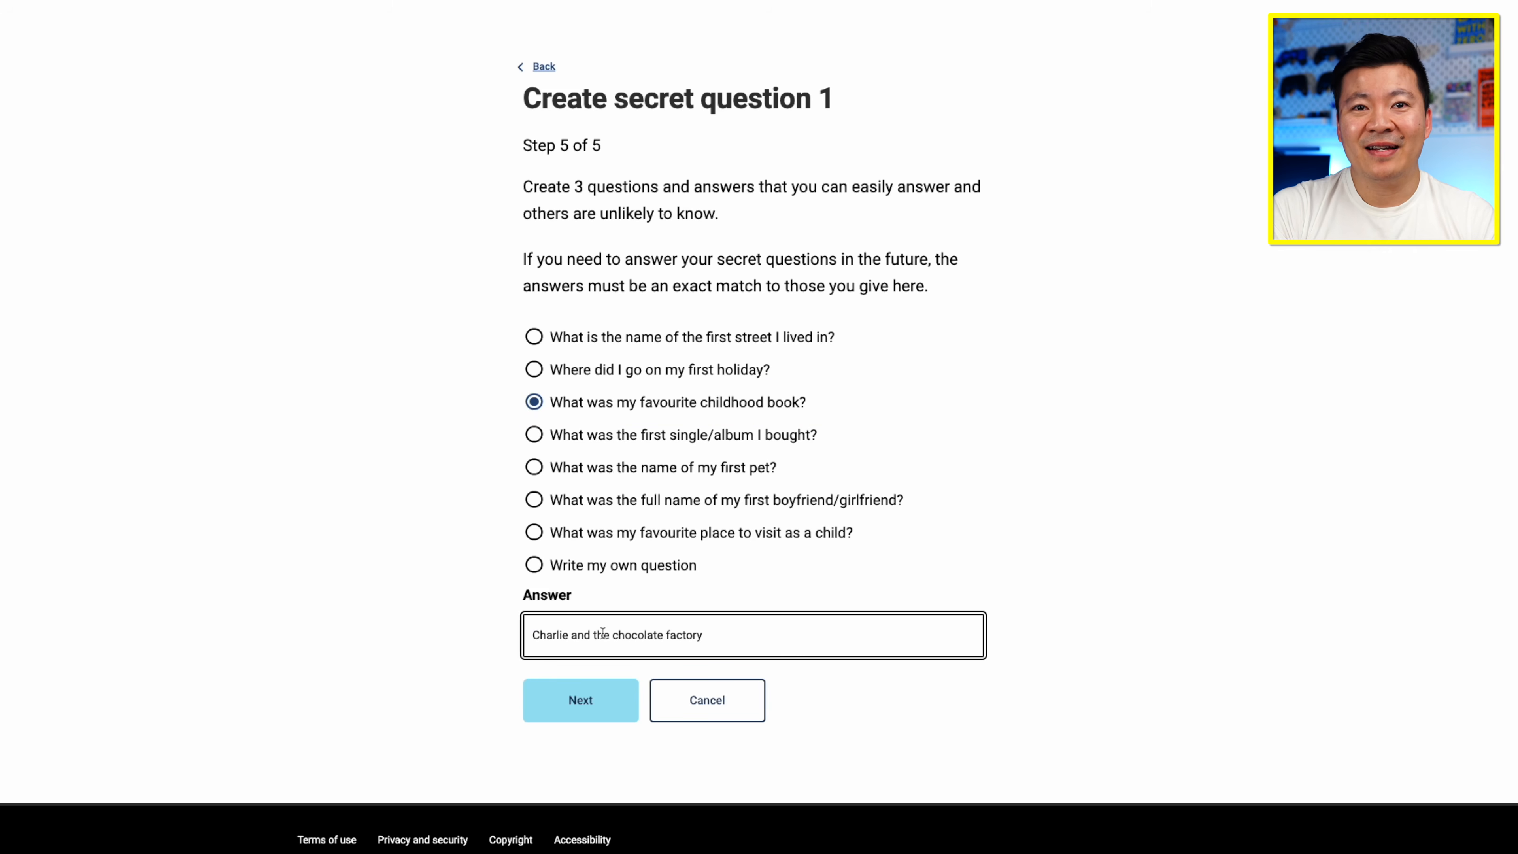
left_click(585, 711)
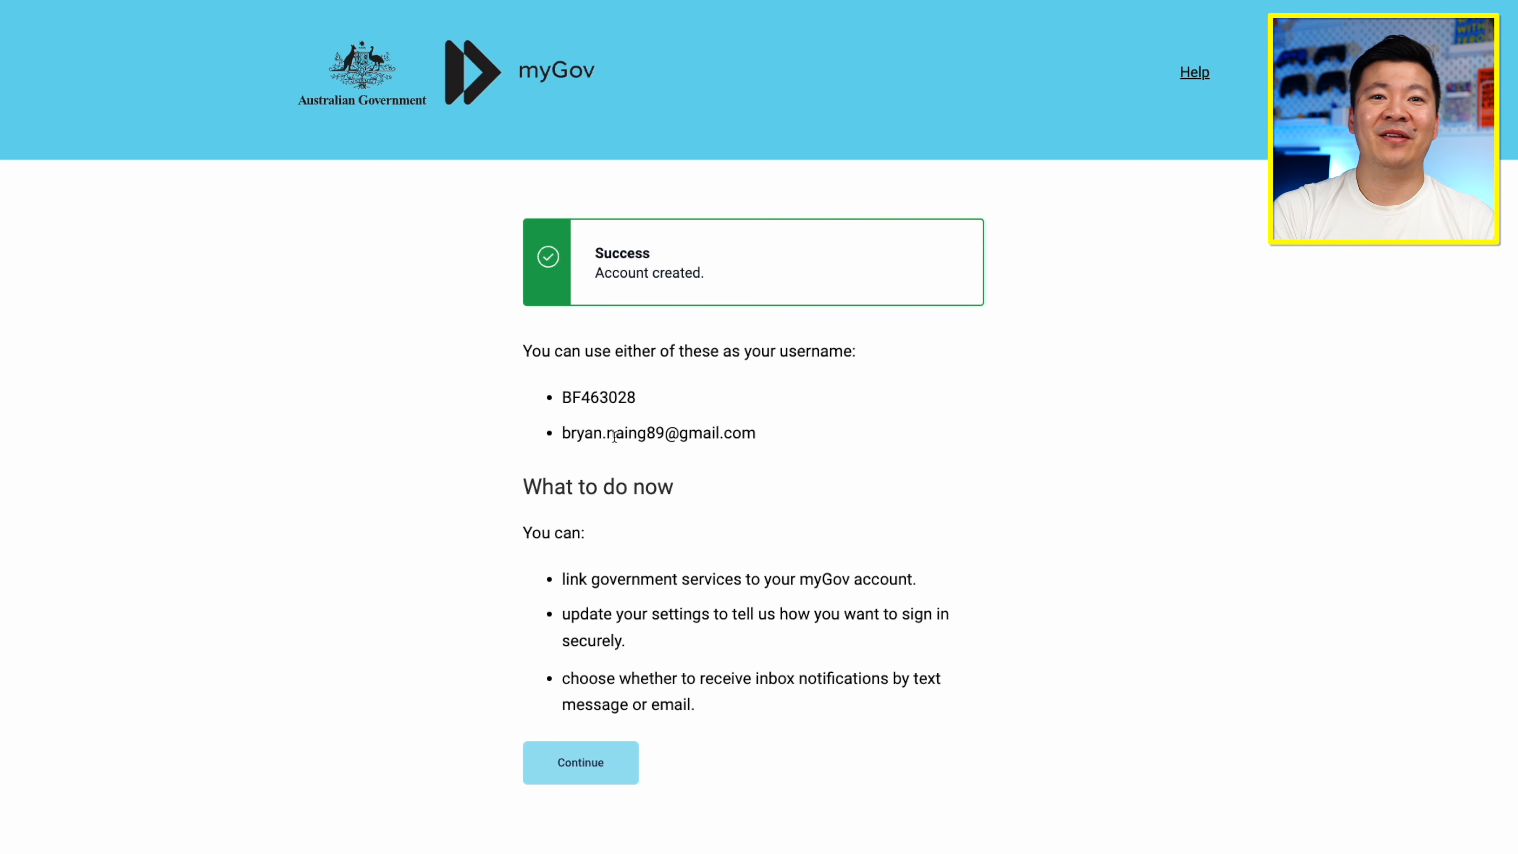
left_click(628, 777)
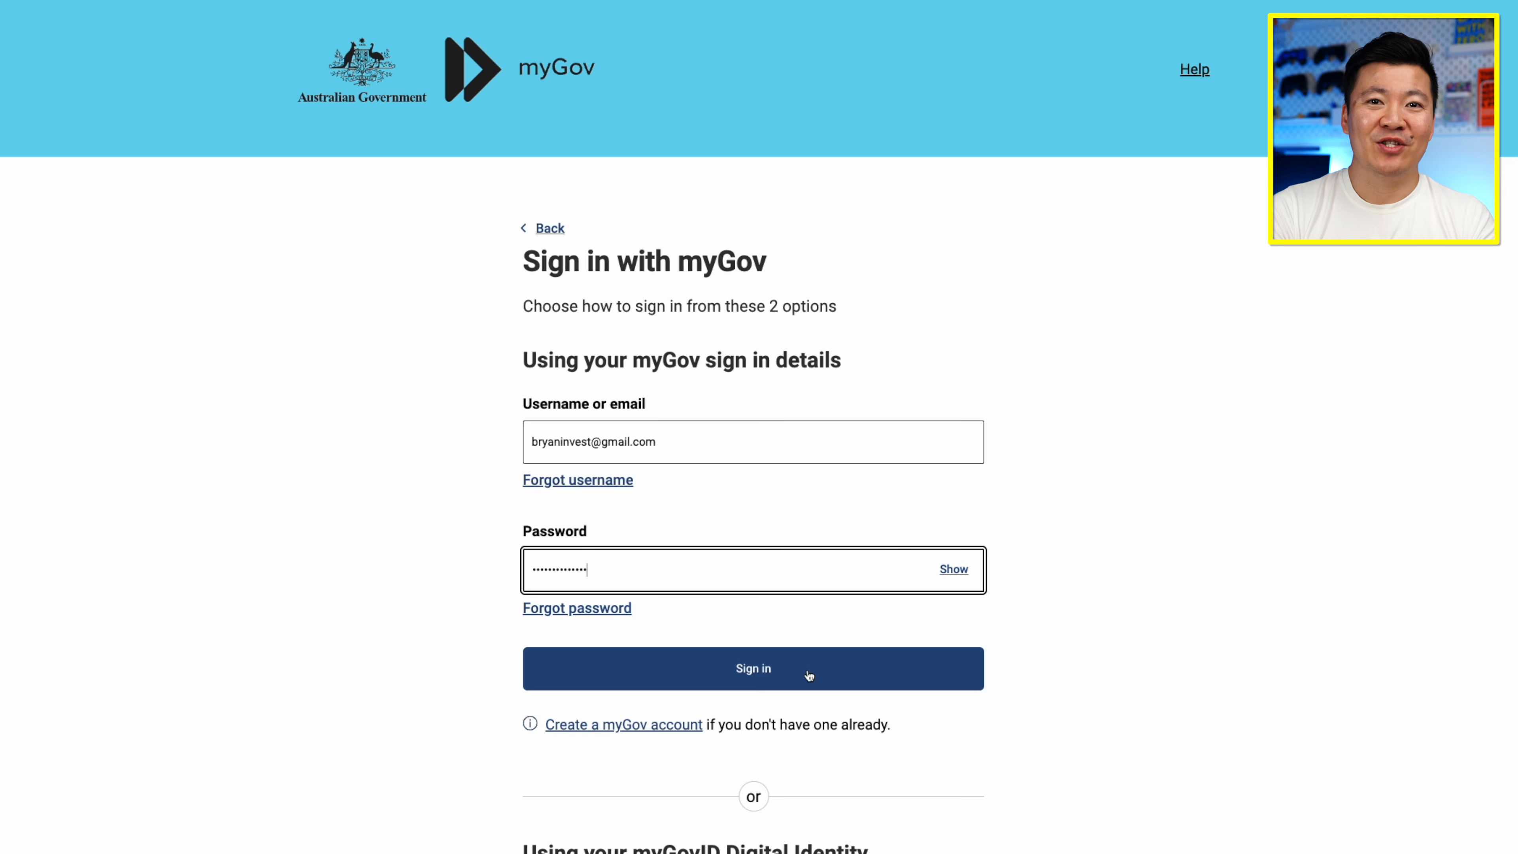
Step: Sign in, try connecting a Digital Identity from Profile, then view Linked services
left_click(809, 674)
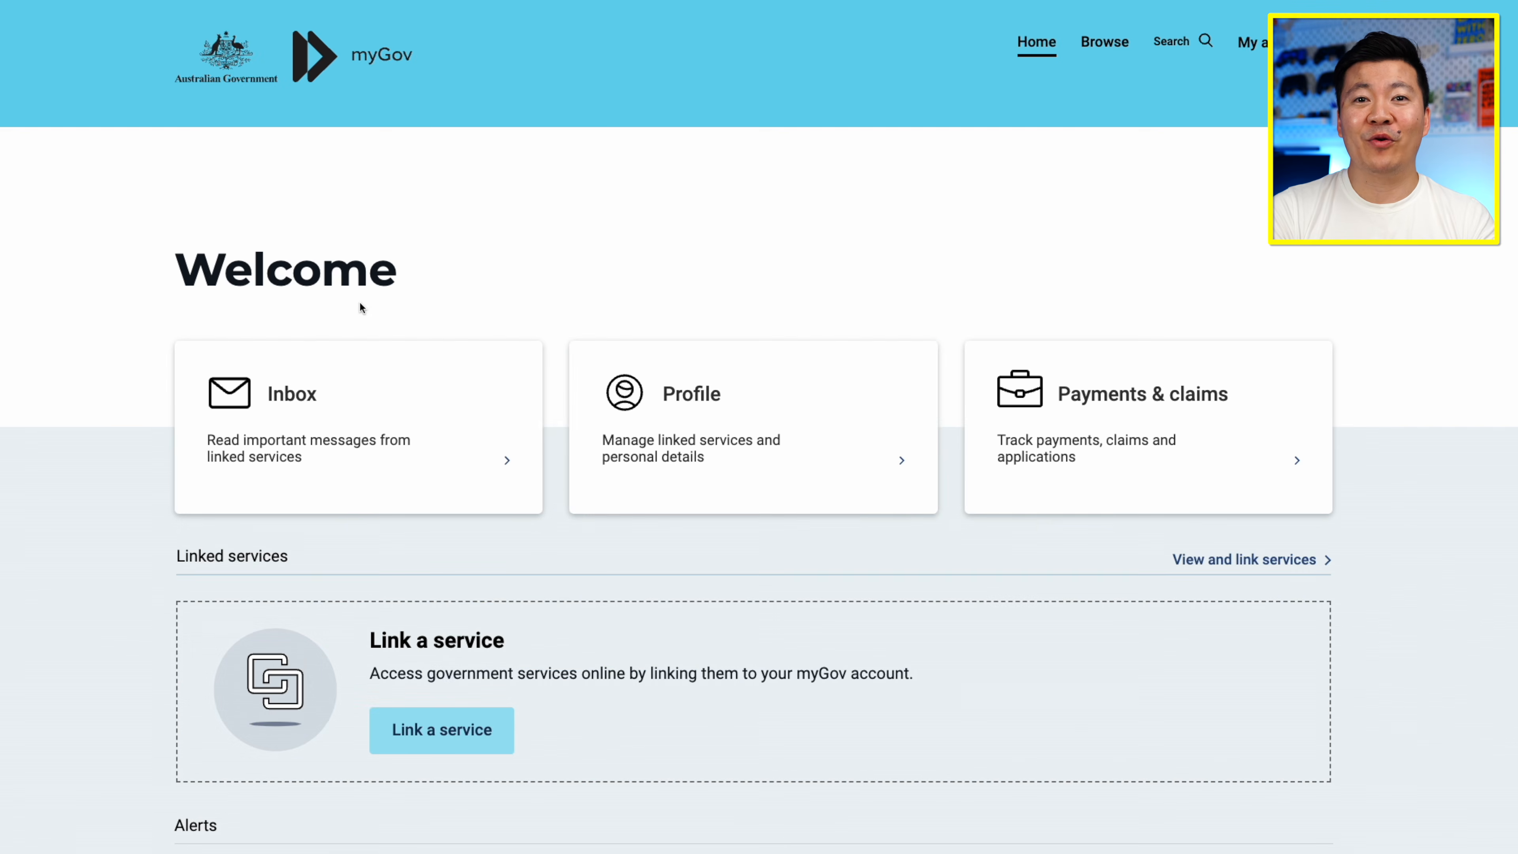
left_click(630, 361)
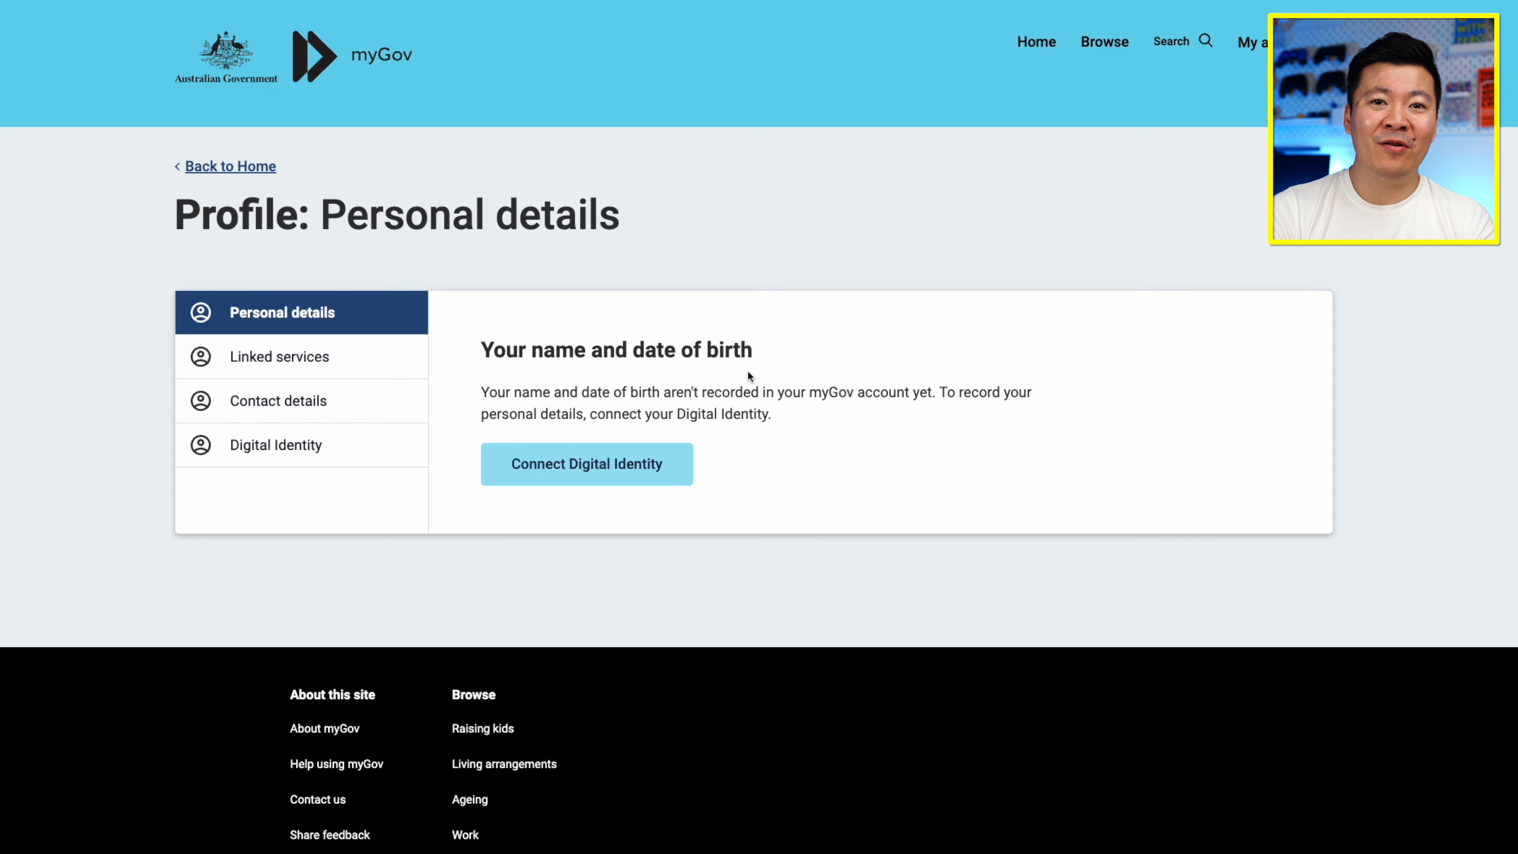
left_click(683, 482)
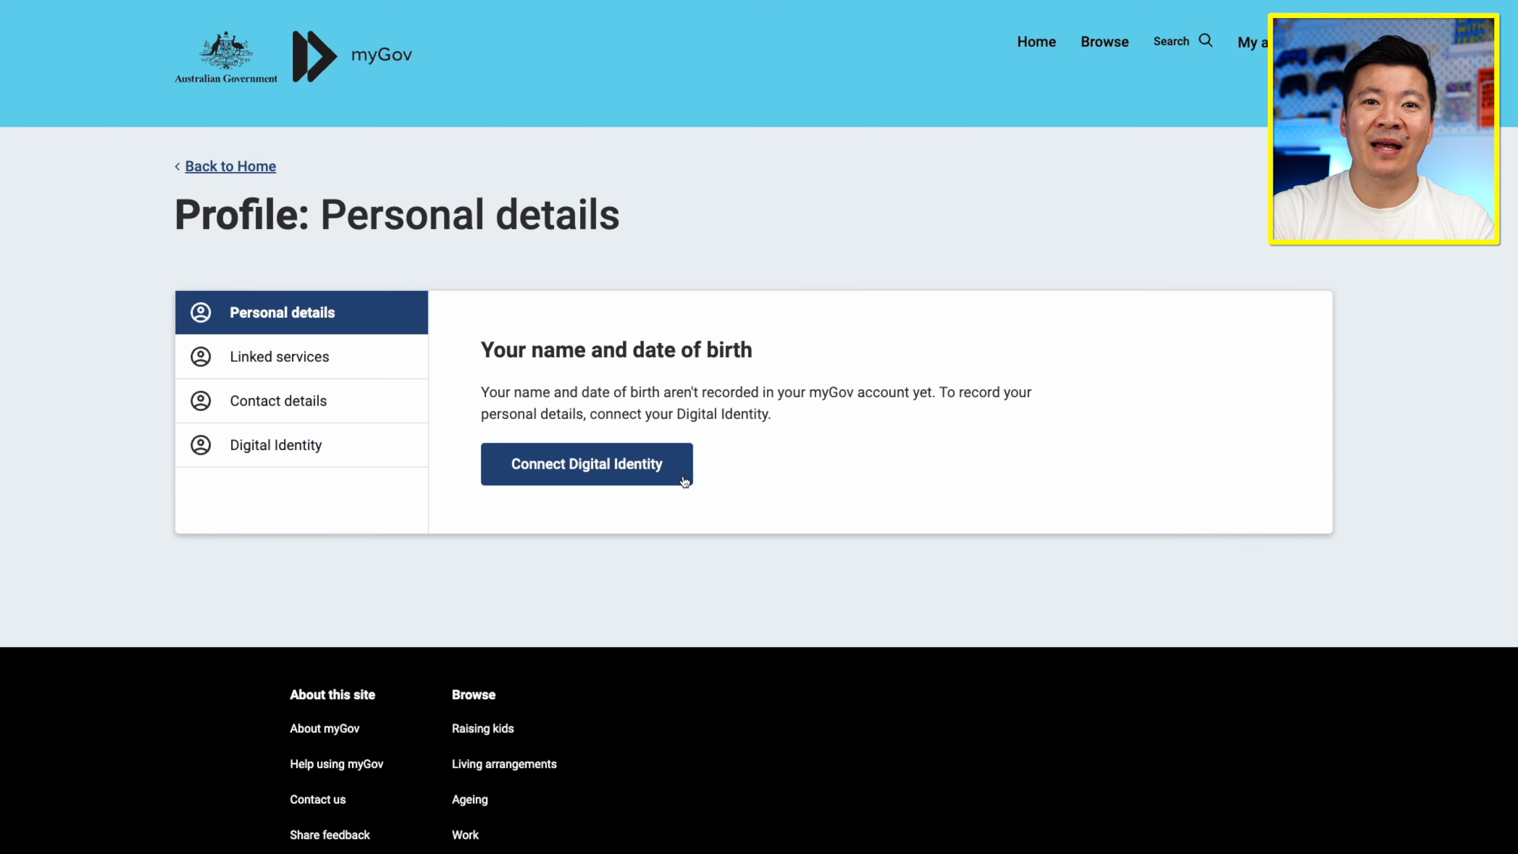
left_click(684, 482)
left_click(673, 734)
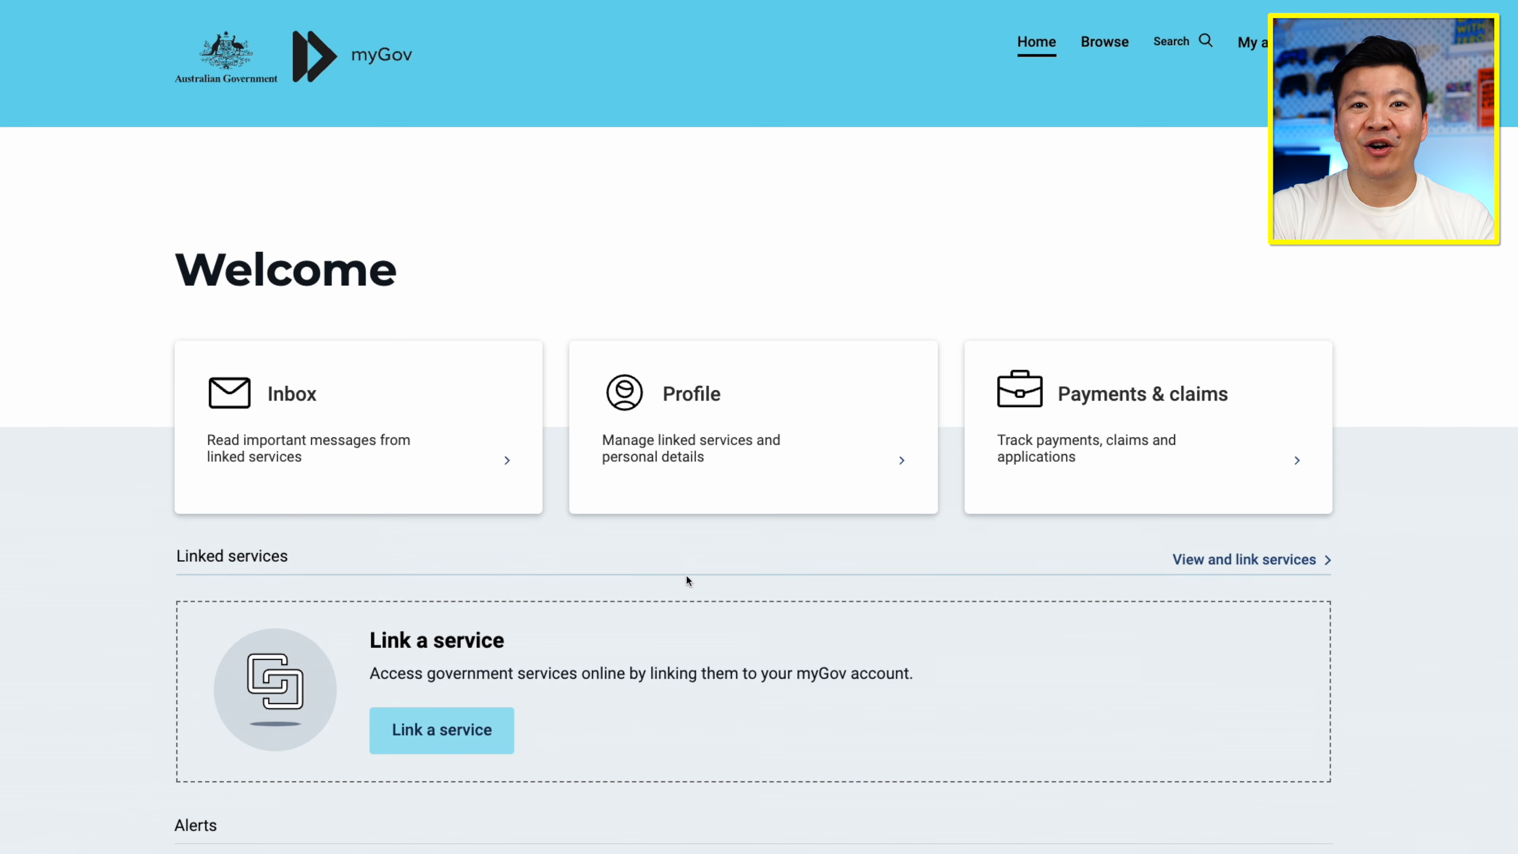
left_click(789, 450)
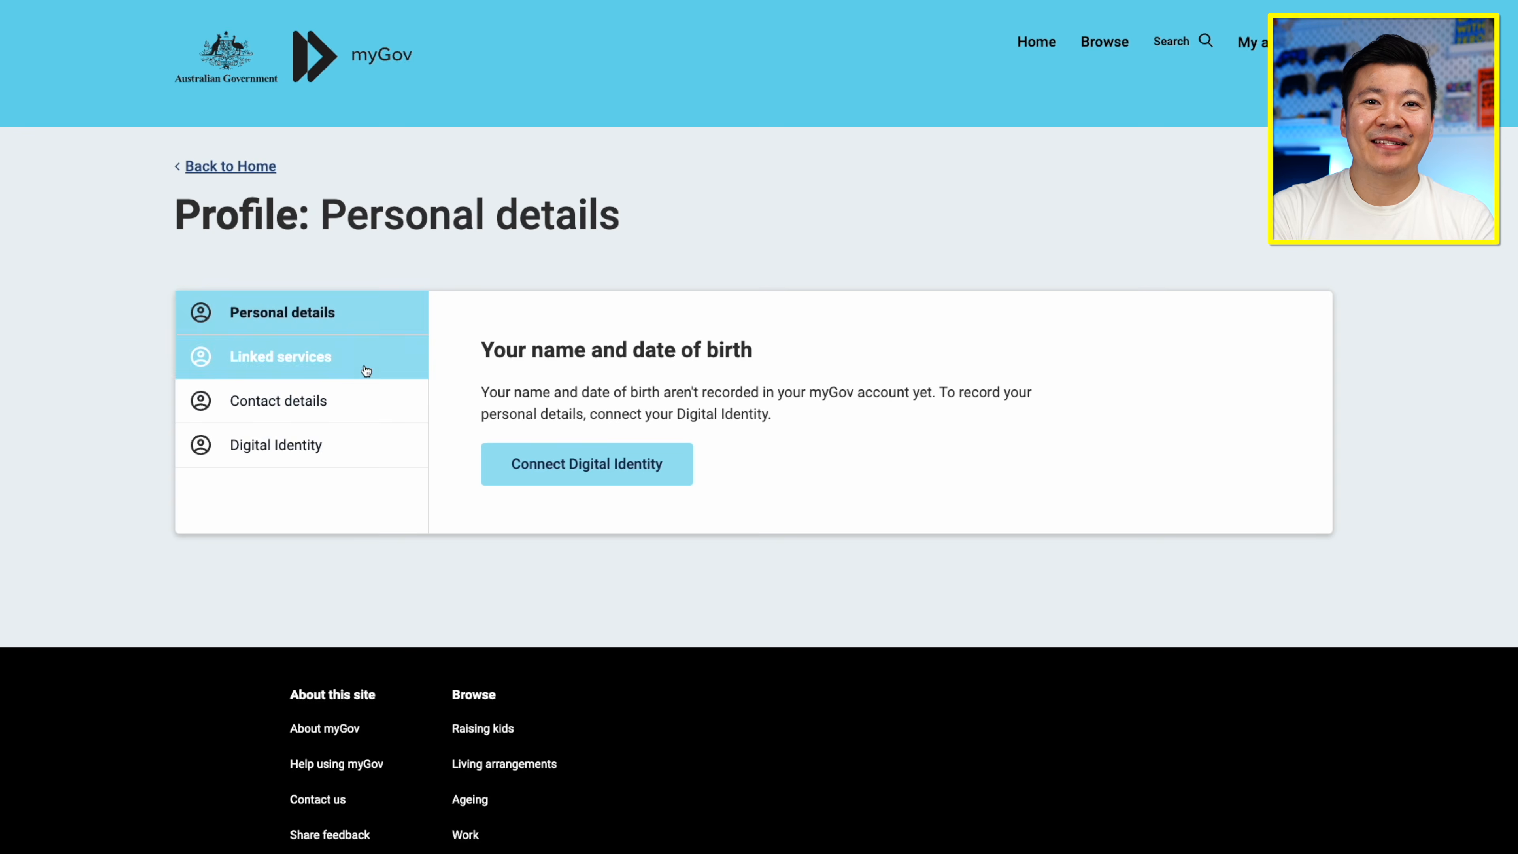
left_click(364, 371)
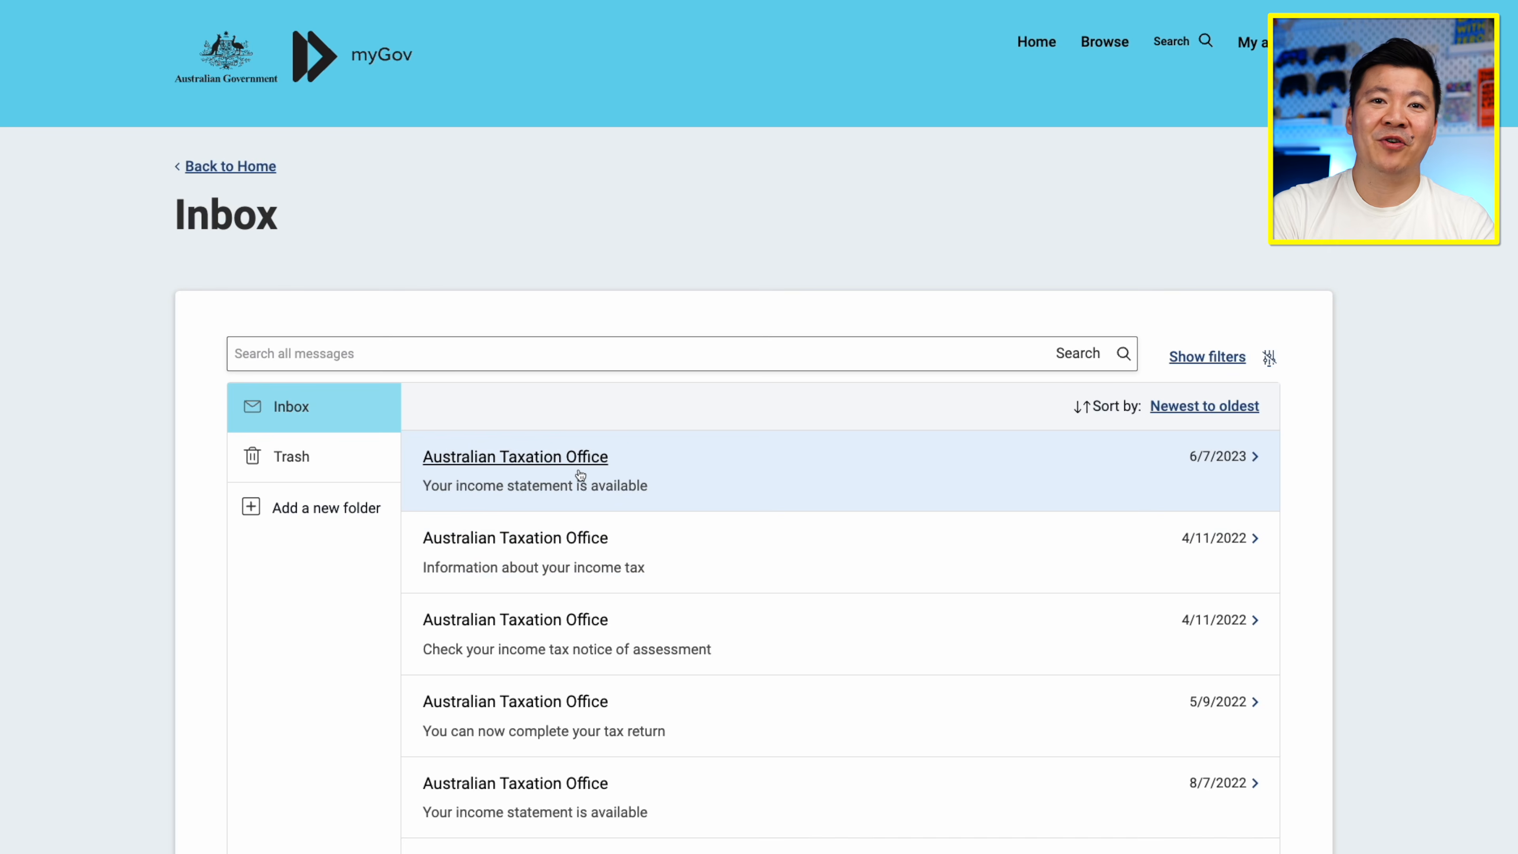
Step: Read the latest ATO income statement message, then go to the Australian Taxation Office
left_click(550, 471)
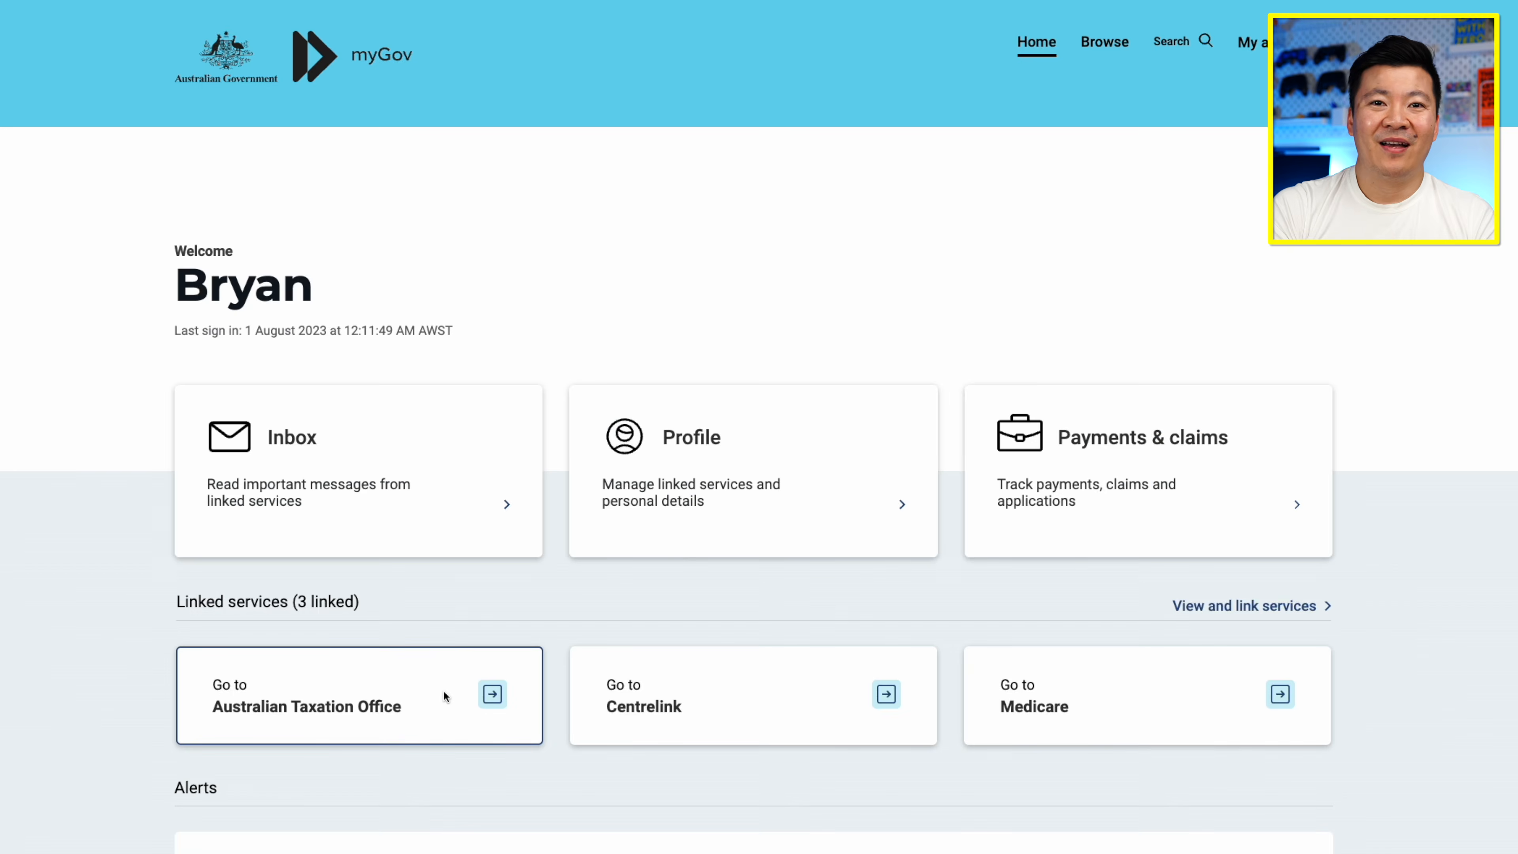
left_click(444, 691)
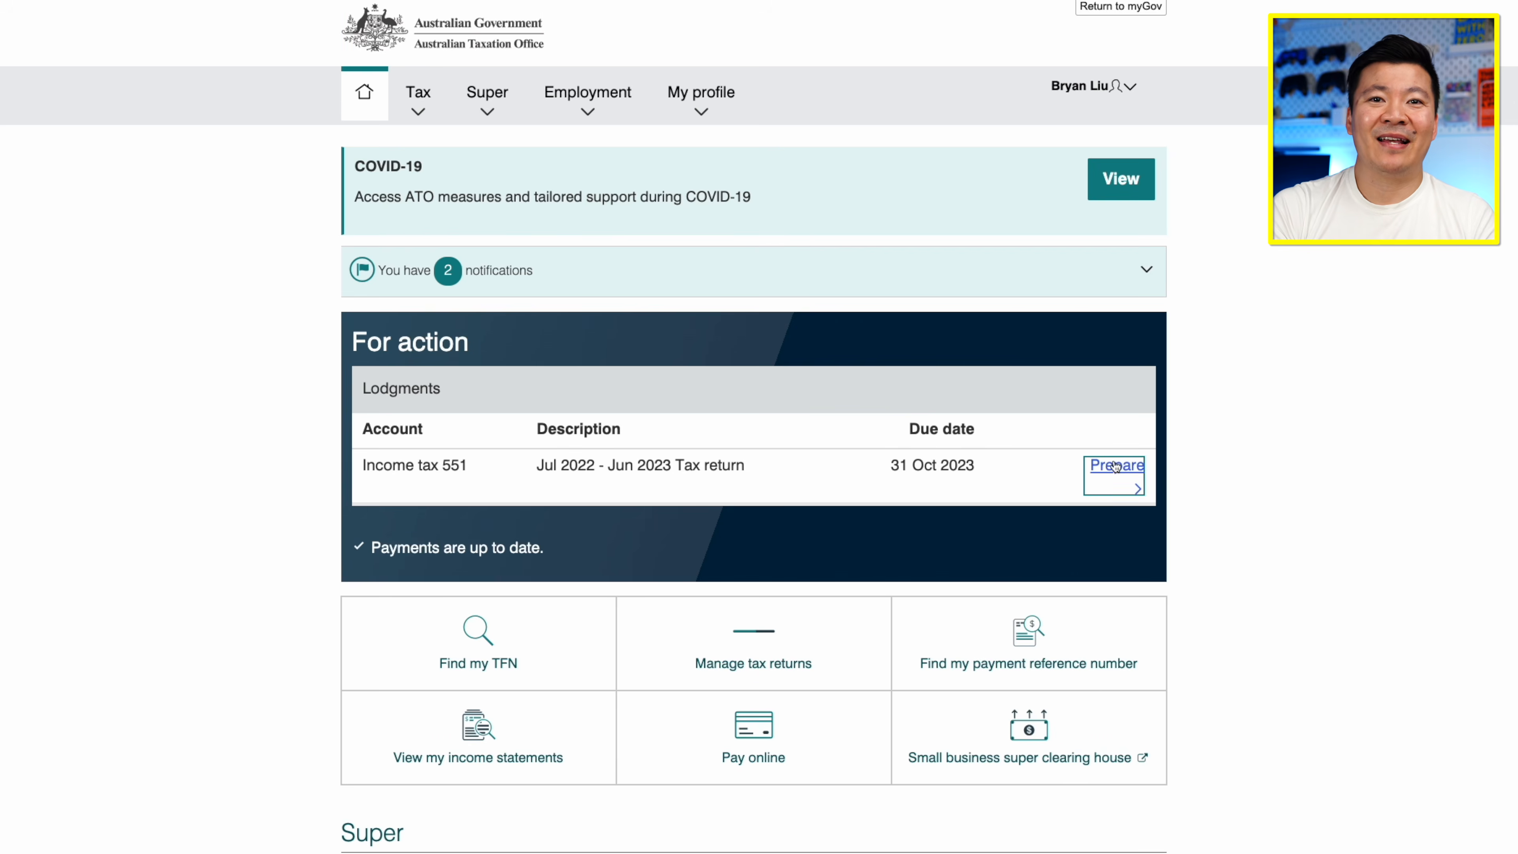
Step: Start the 2022-23 tax return and confirm the phone, email and address details
left_click(1115, 466)
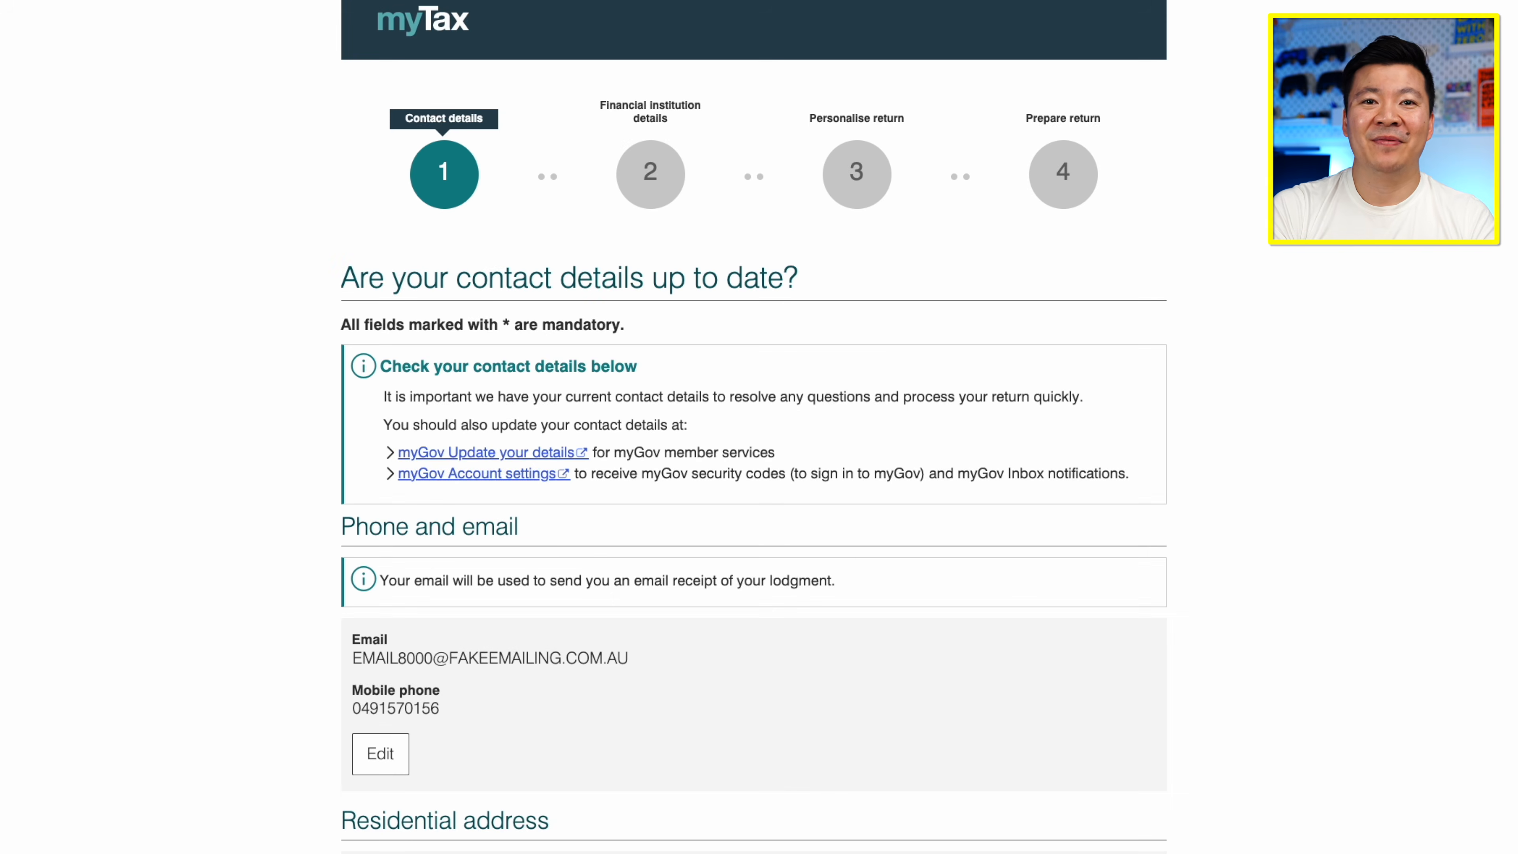
scroll(753, 427, "down", 6)
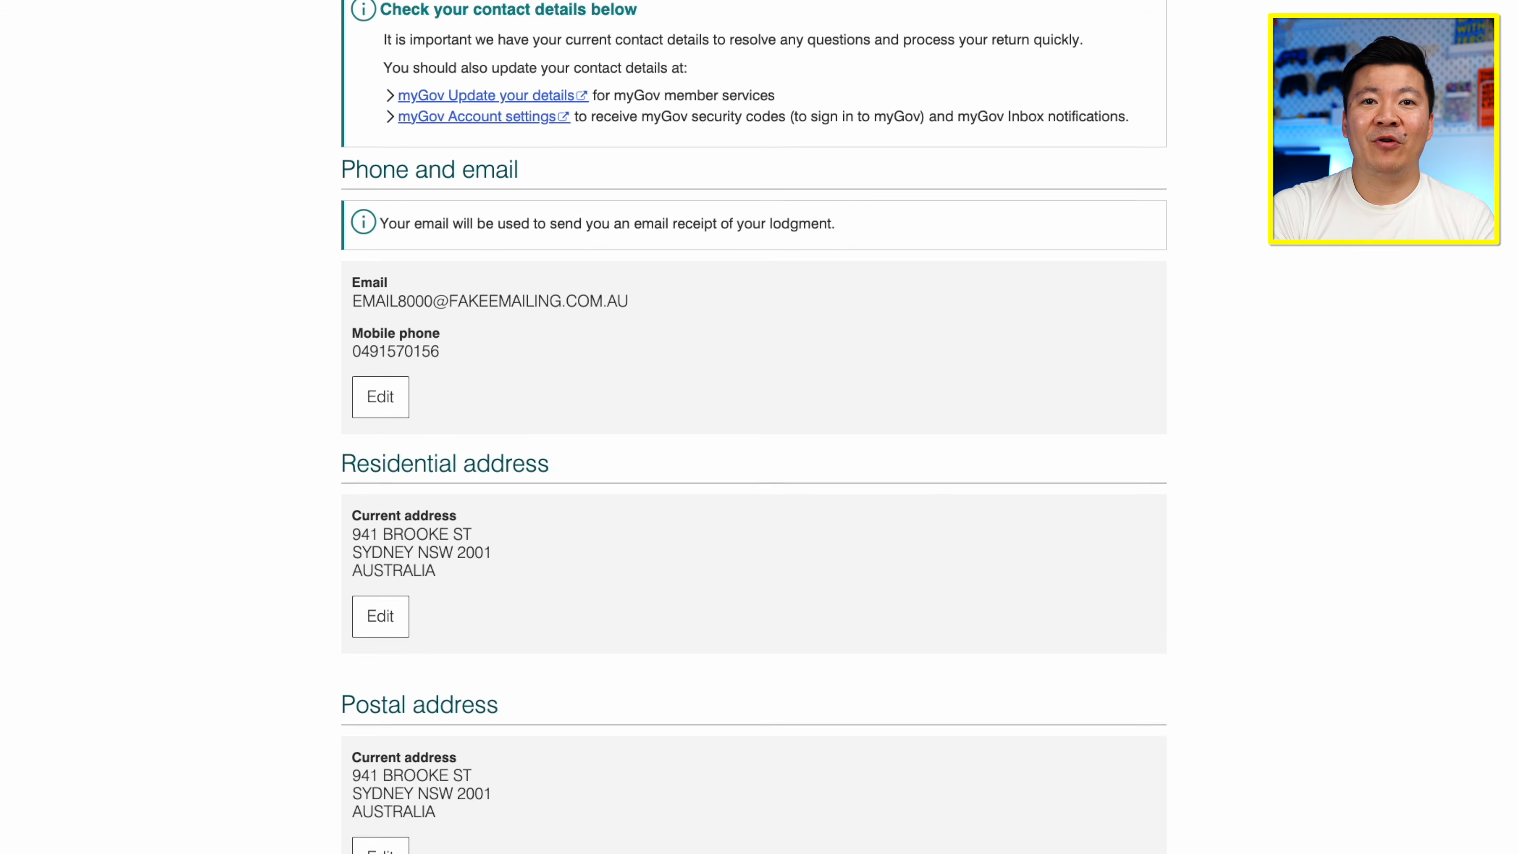
scroll(753, 427, "down", 2)
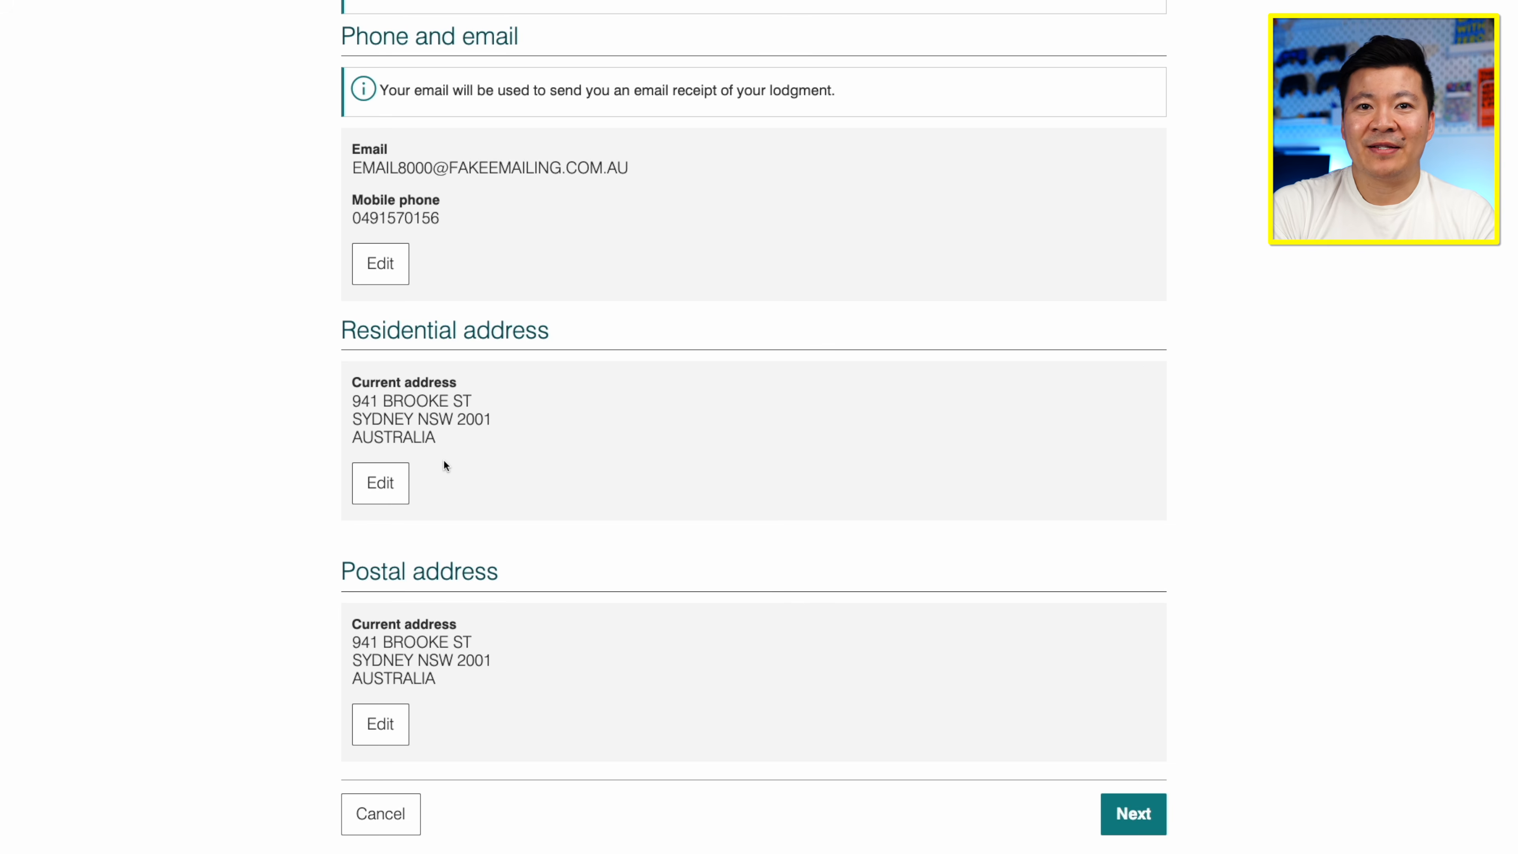
left_click(1133, 814)
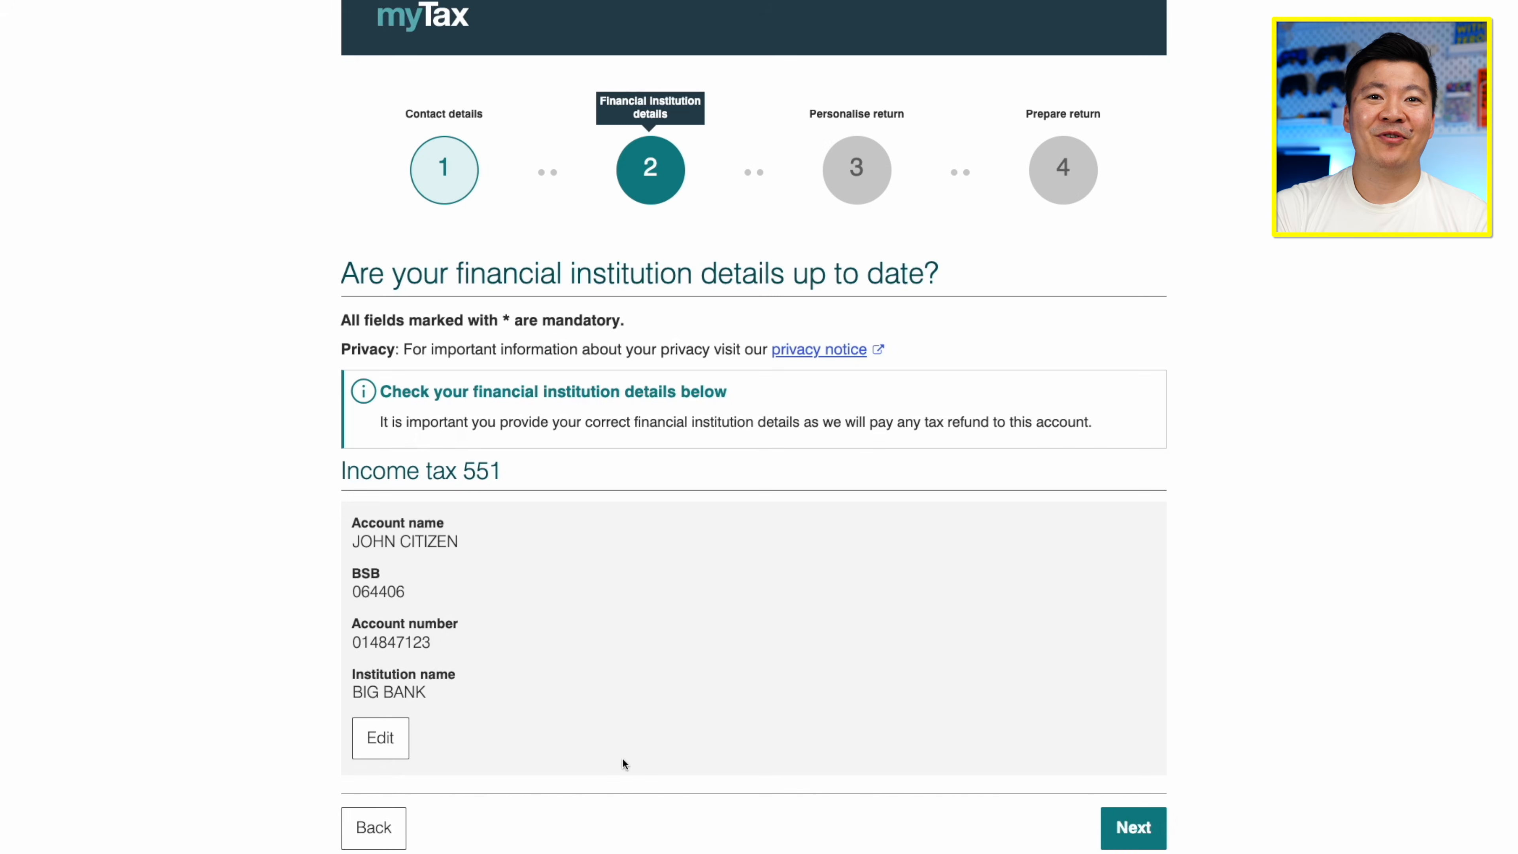
Step: Confirm the financial institution details and continue to Personalise your 2022-23 return
left_click(1157, 845)
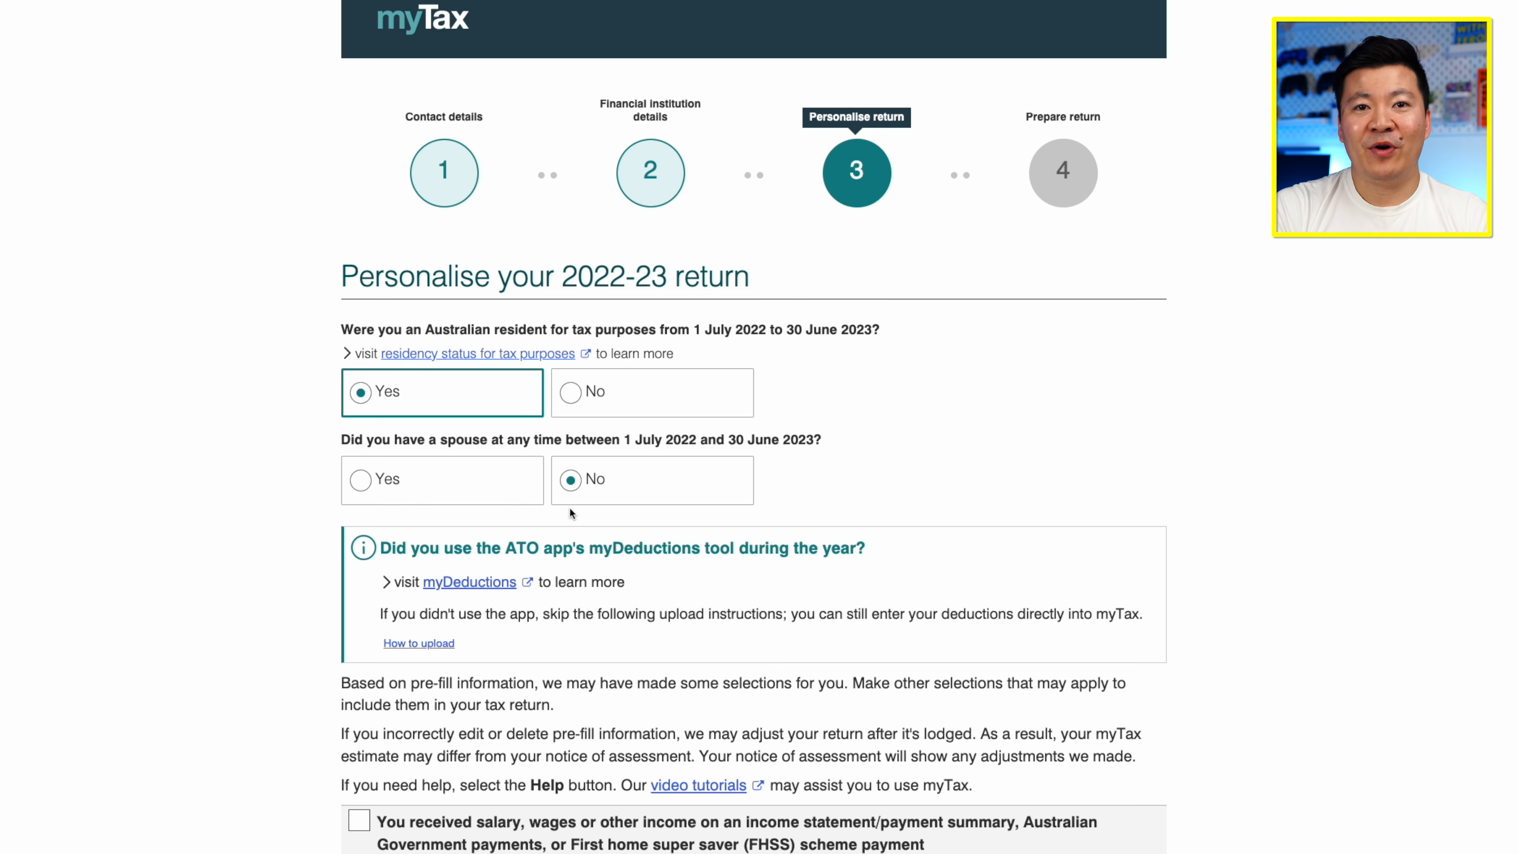
Step: Confirm you had no spouse during the year, then open the myDeductions information page
left_click(573, 482)
scroll(713, 305, "down", 5)
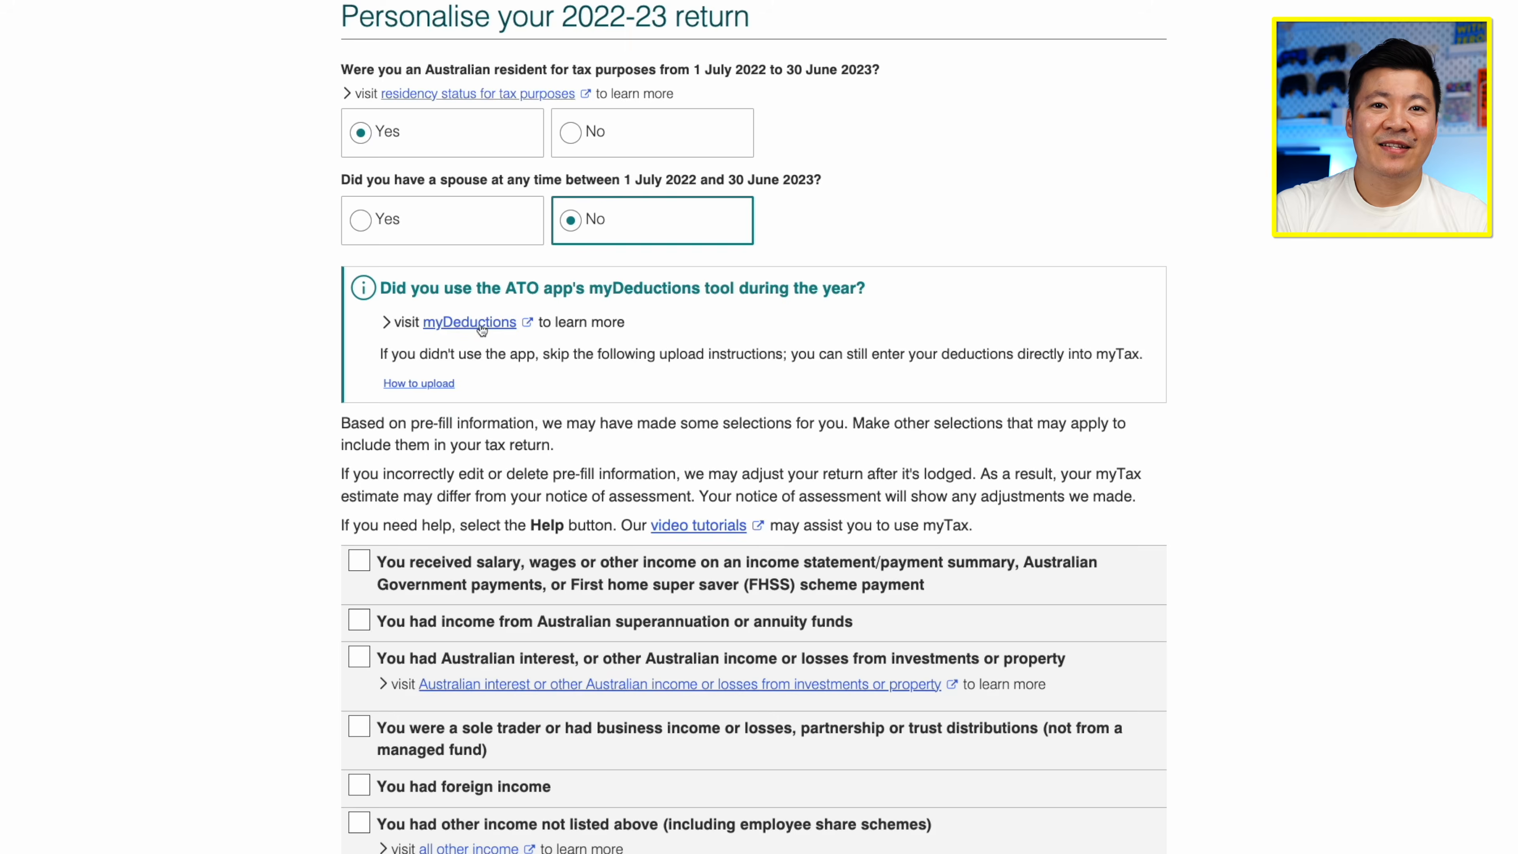
left_click(480, 326)
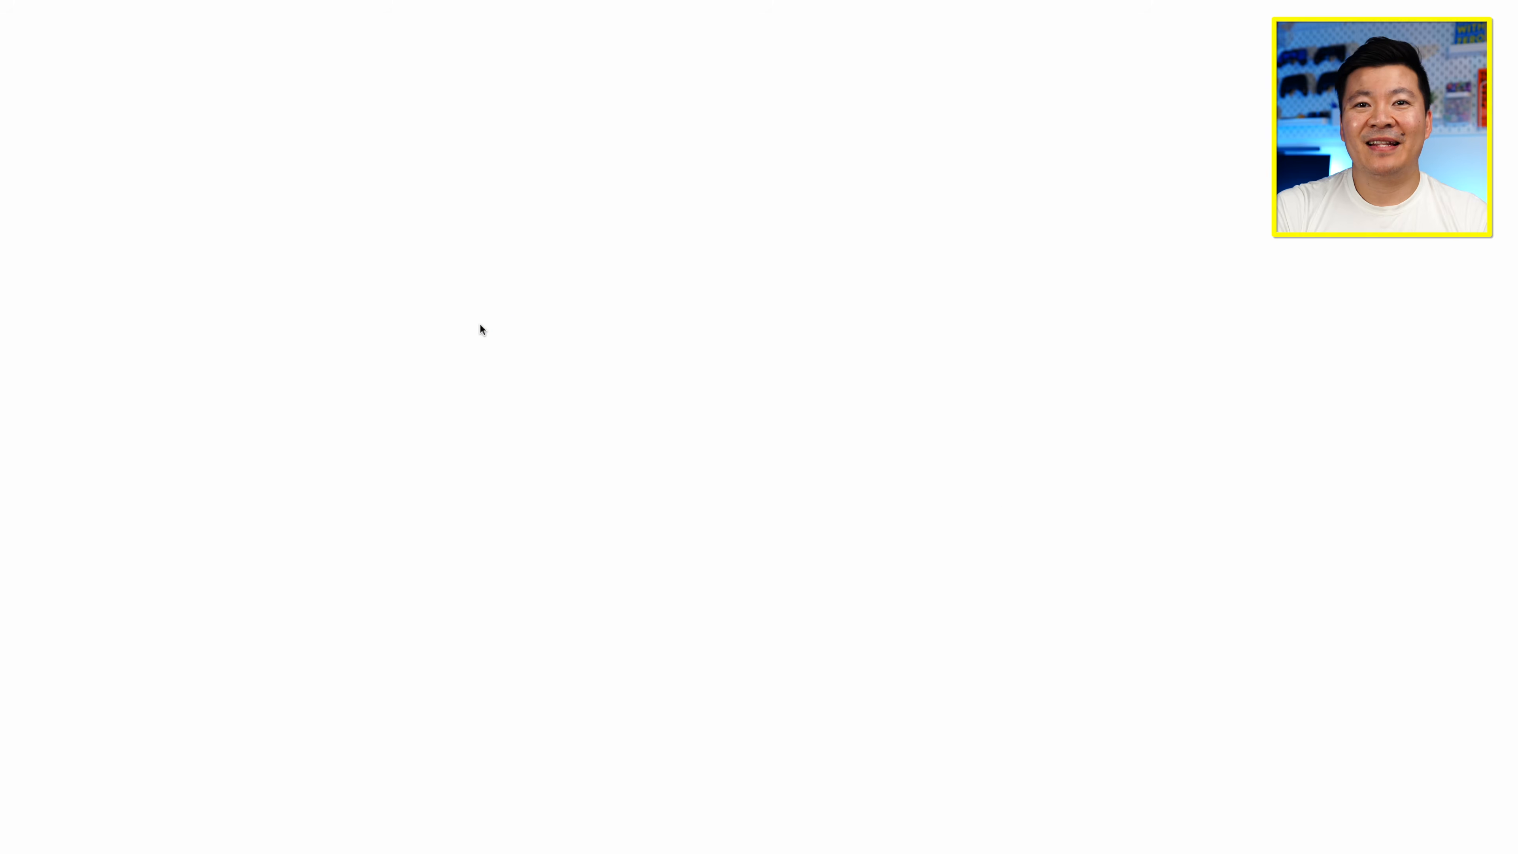
Step: Watch the myDeductions explainer and try importing app deductions, returning with none imported
left_click(856, 603)
left_click(849, 723)
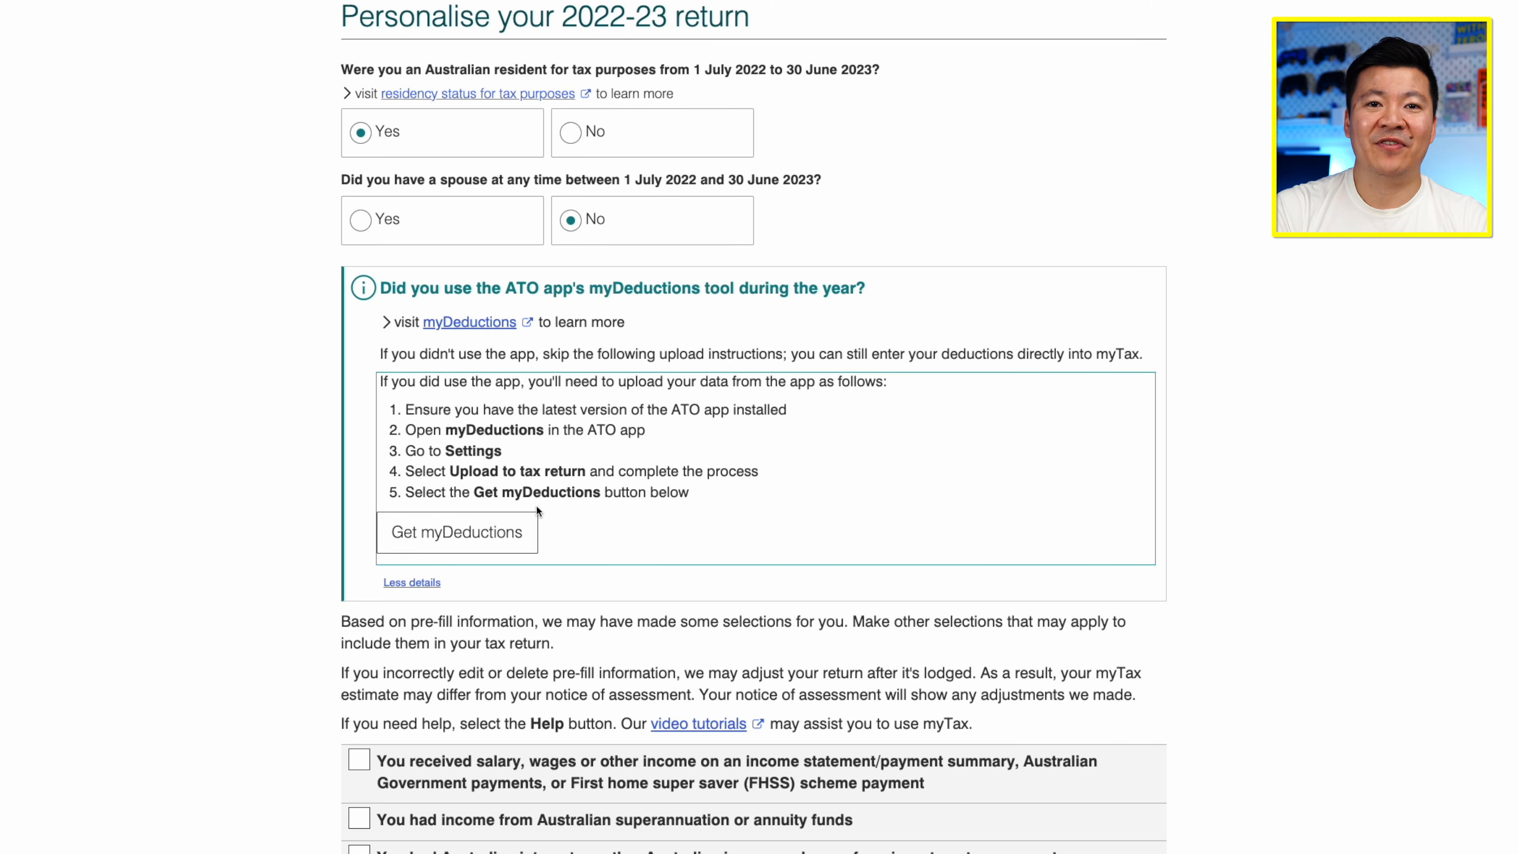
left_click(501, 535)
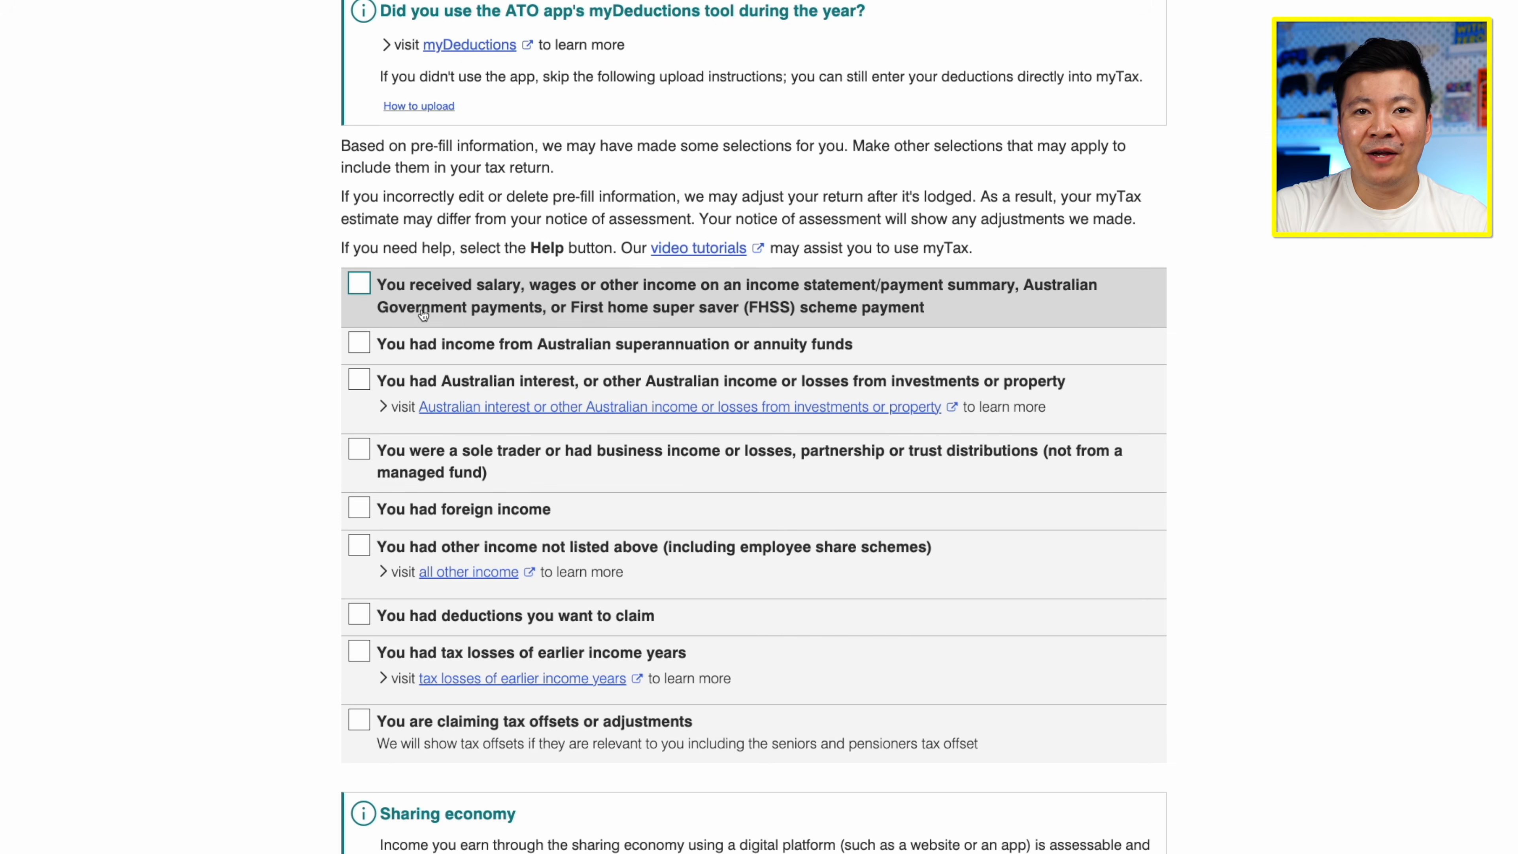
Step: Tick the salary, wages and other income category and its Salary, wages option
left_click(358, 282)
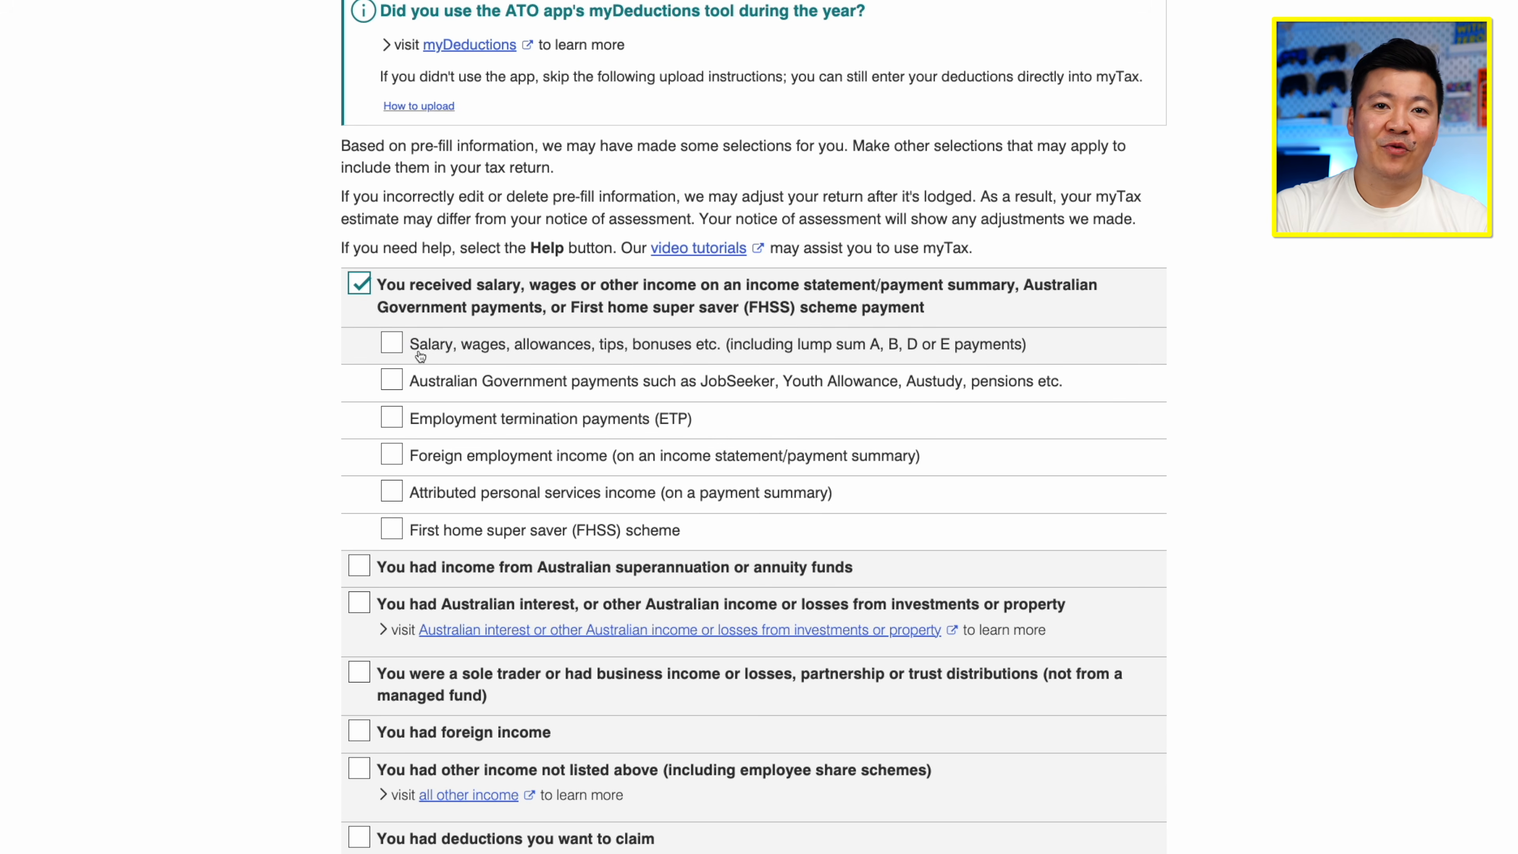
left_click(397, 350)
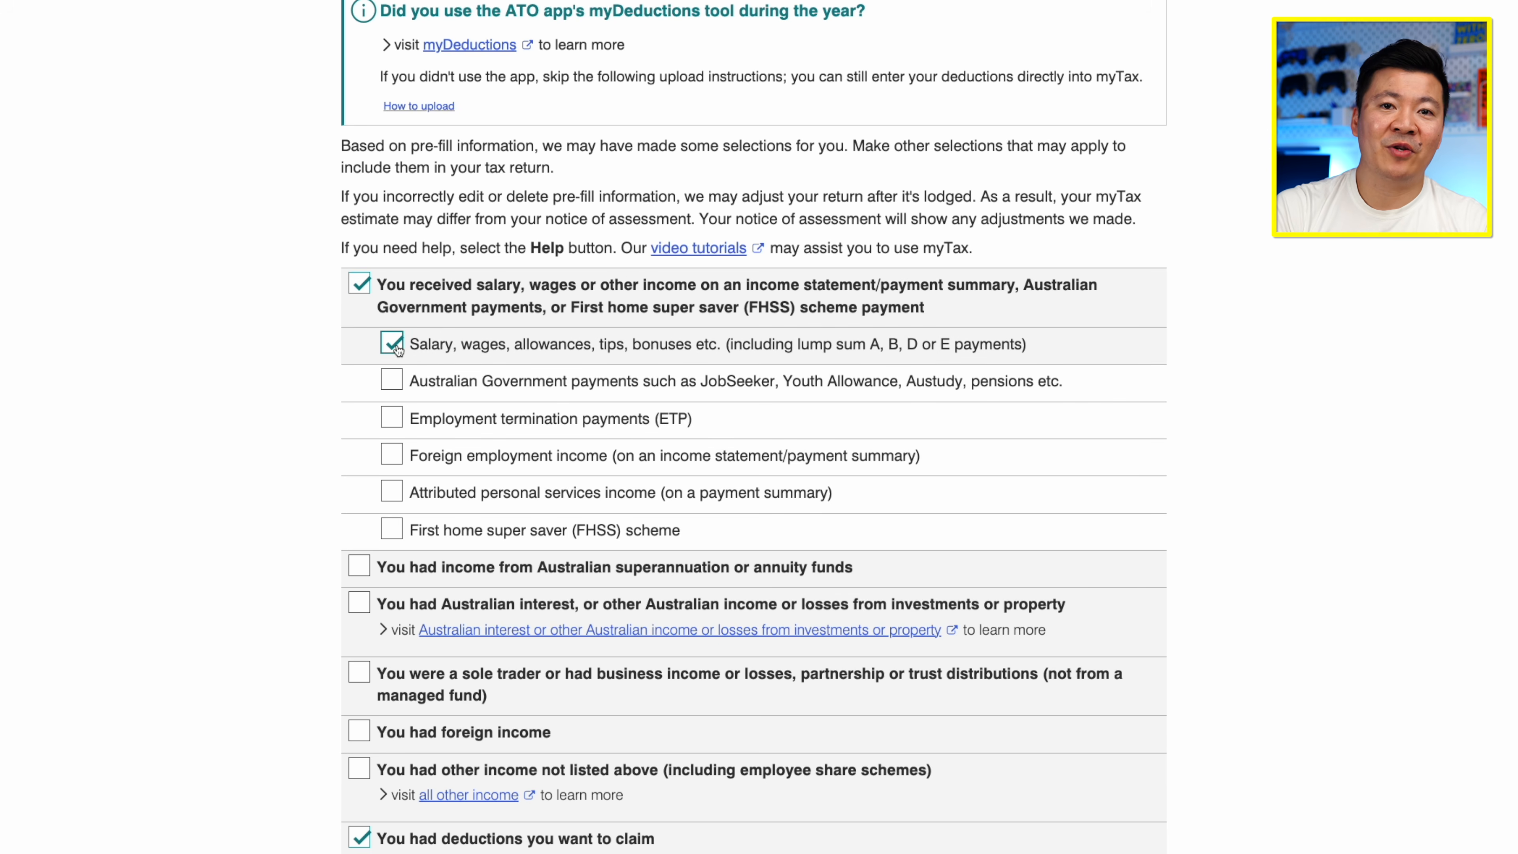
scroll(577, 335, "down", 3)
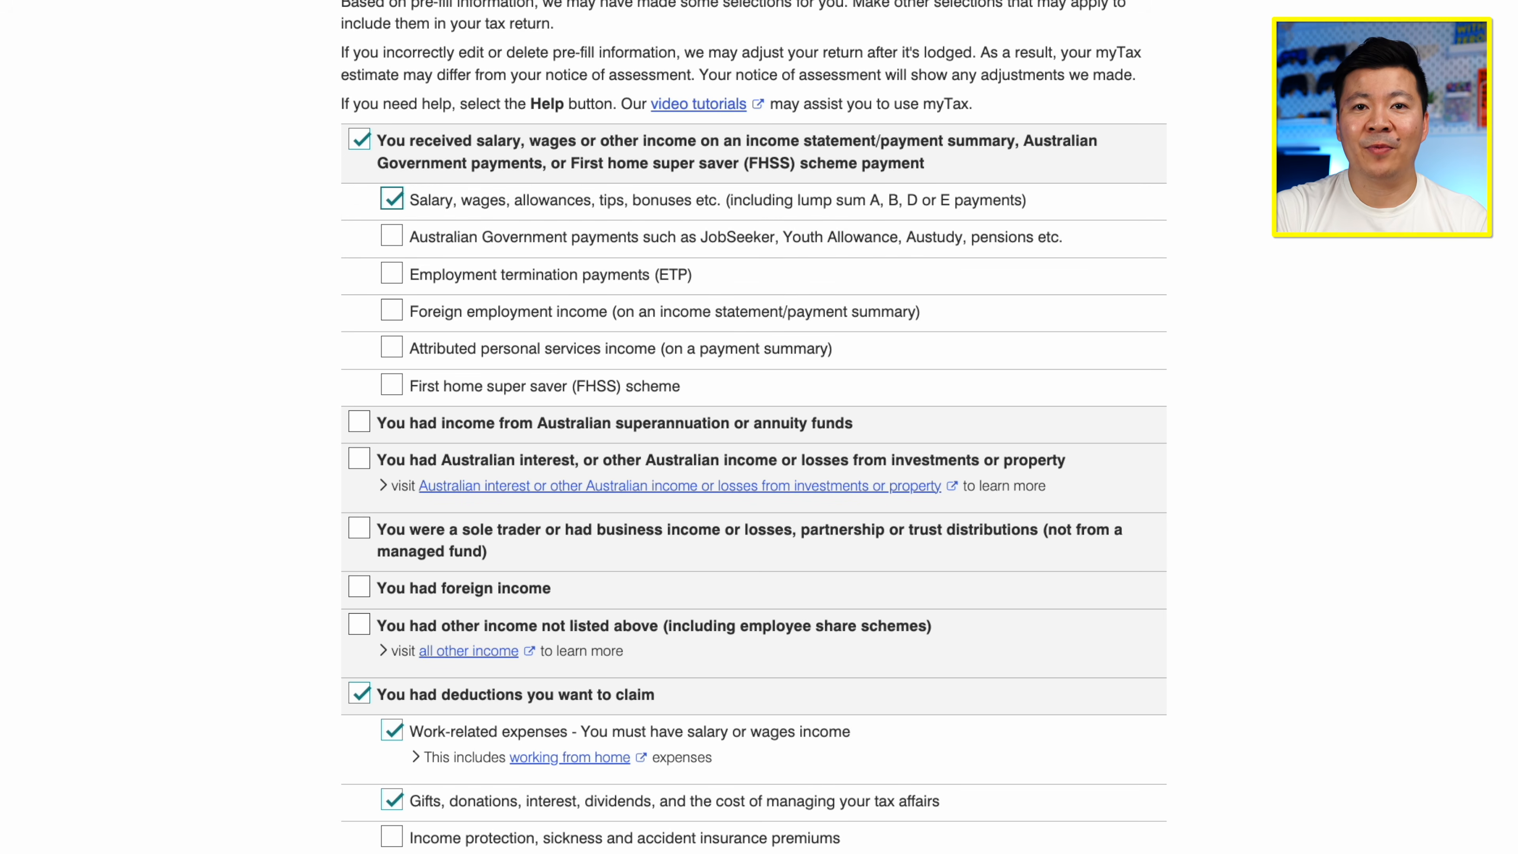
scroll(386, 293, "down", 2)
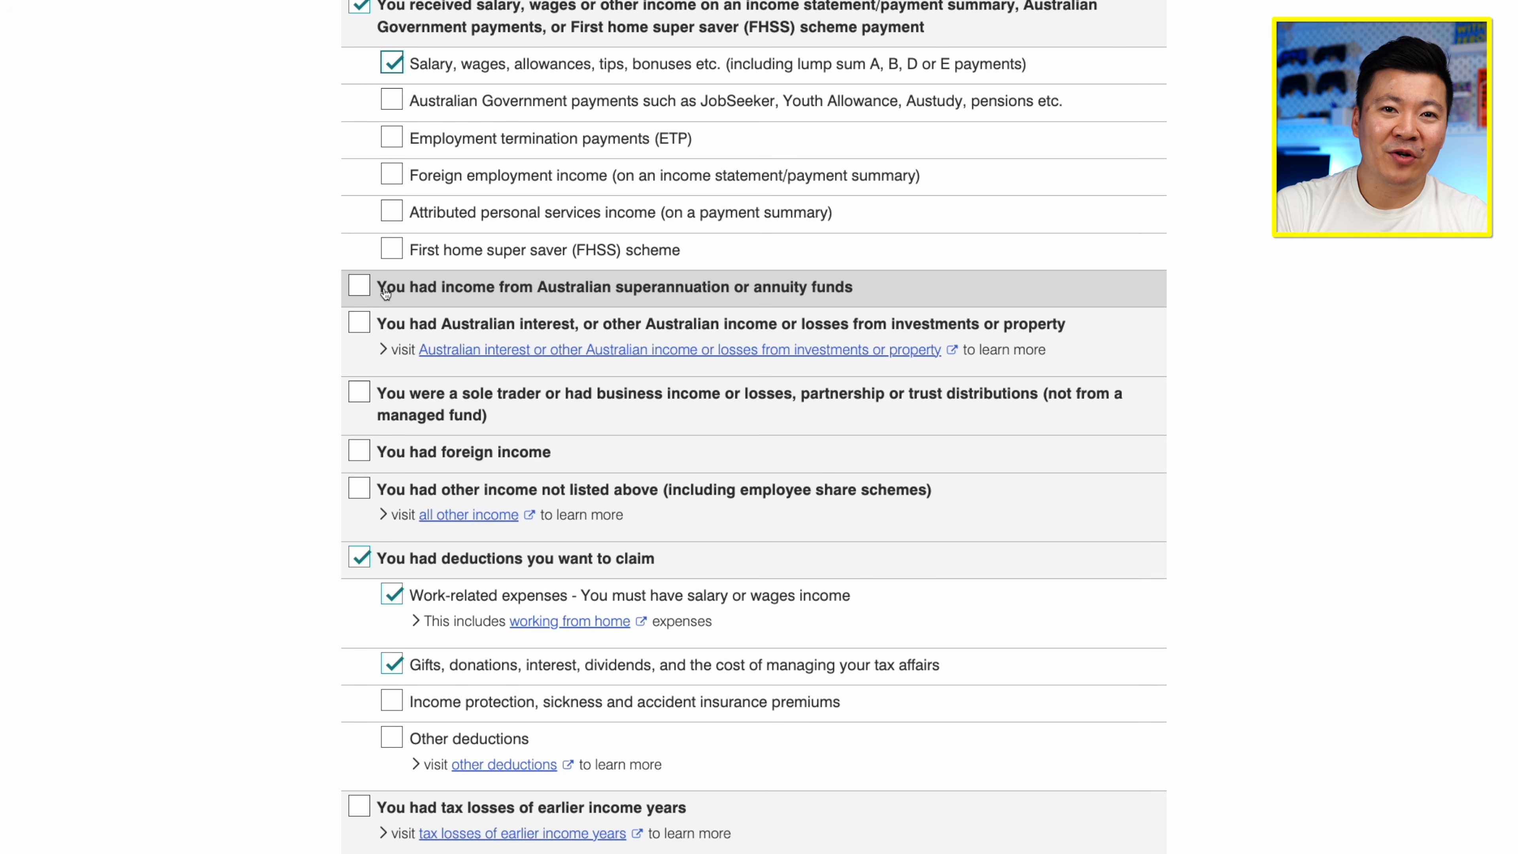
Step: Tick Australian interest and investment income, leaving superannuation income unticked
left_click(360, 286)
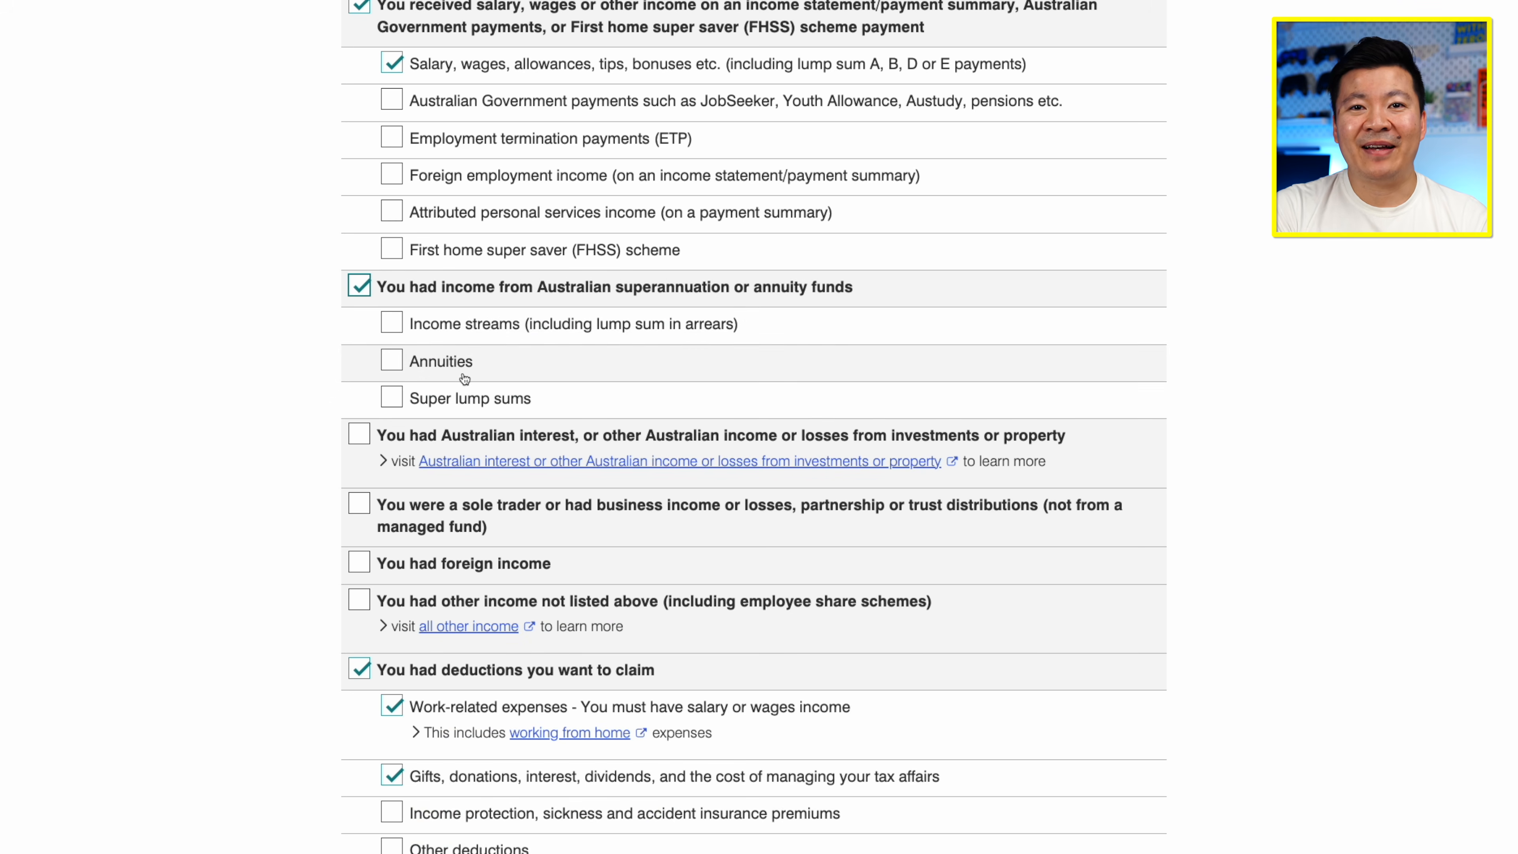
left_click(365, 290)
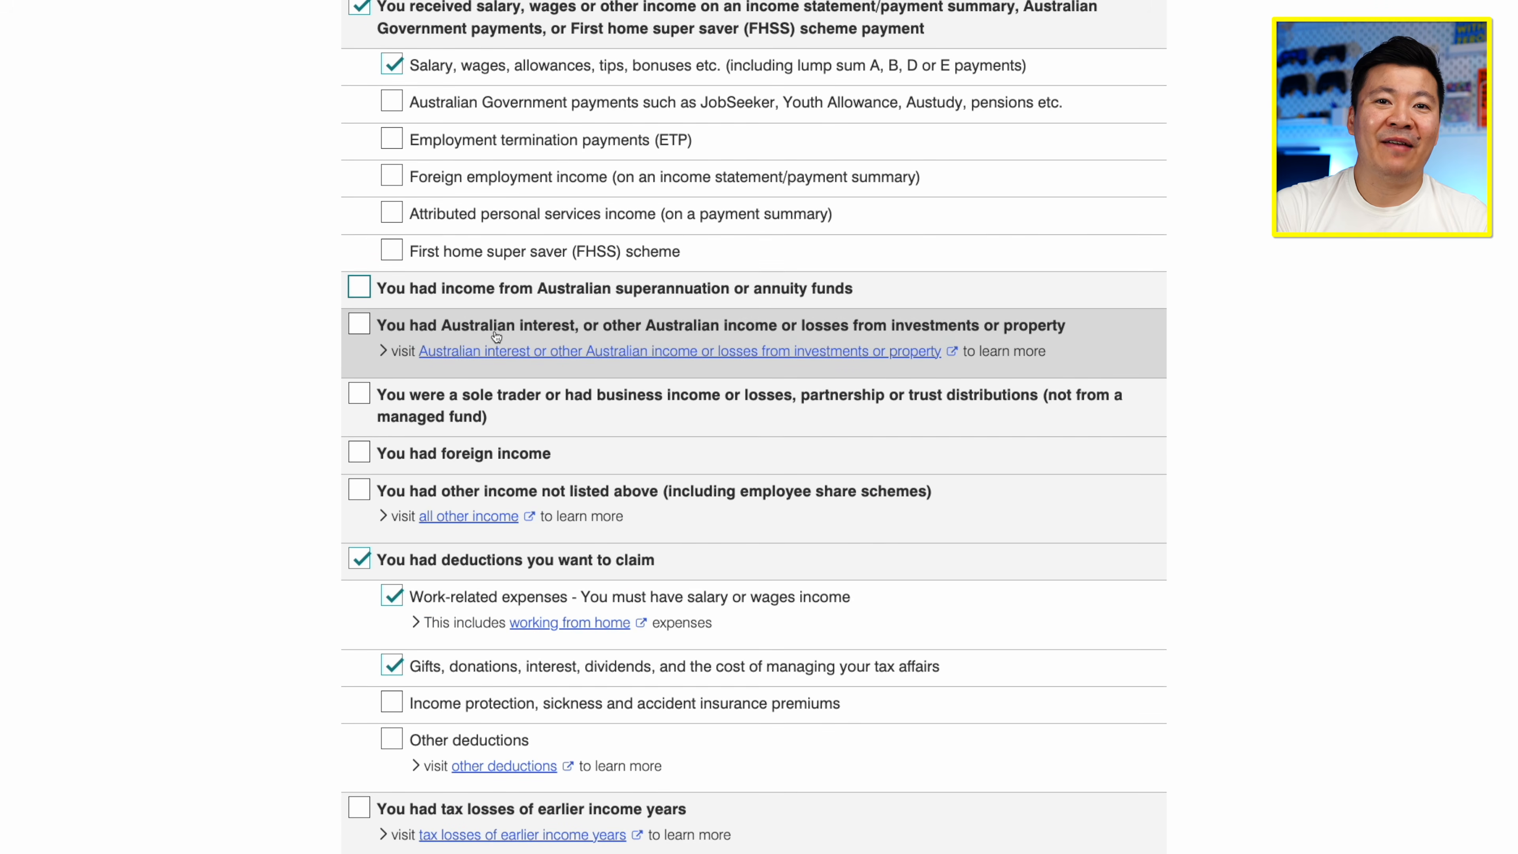
left_click(409, 329)
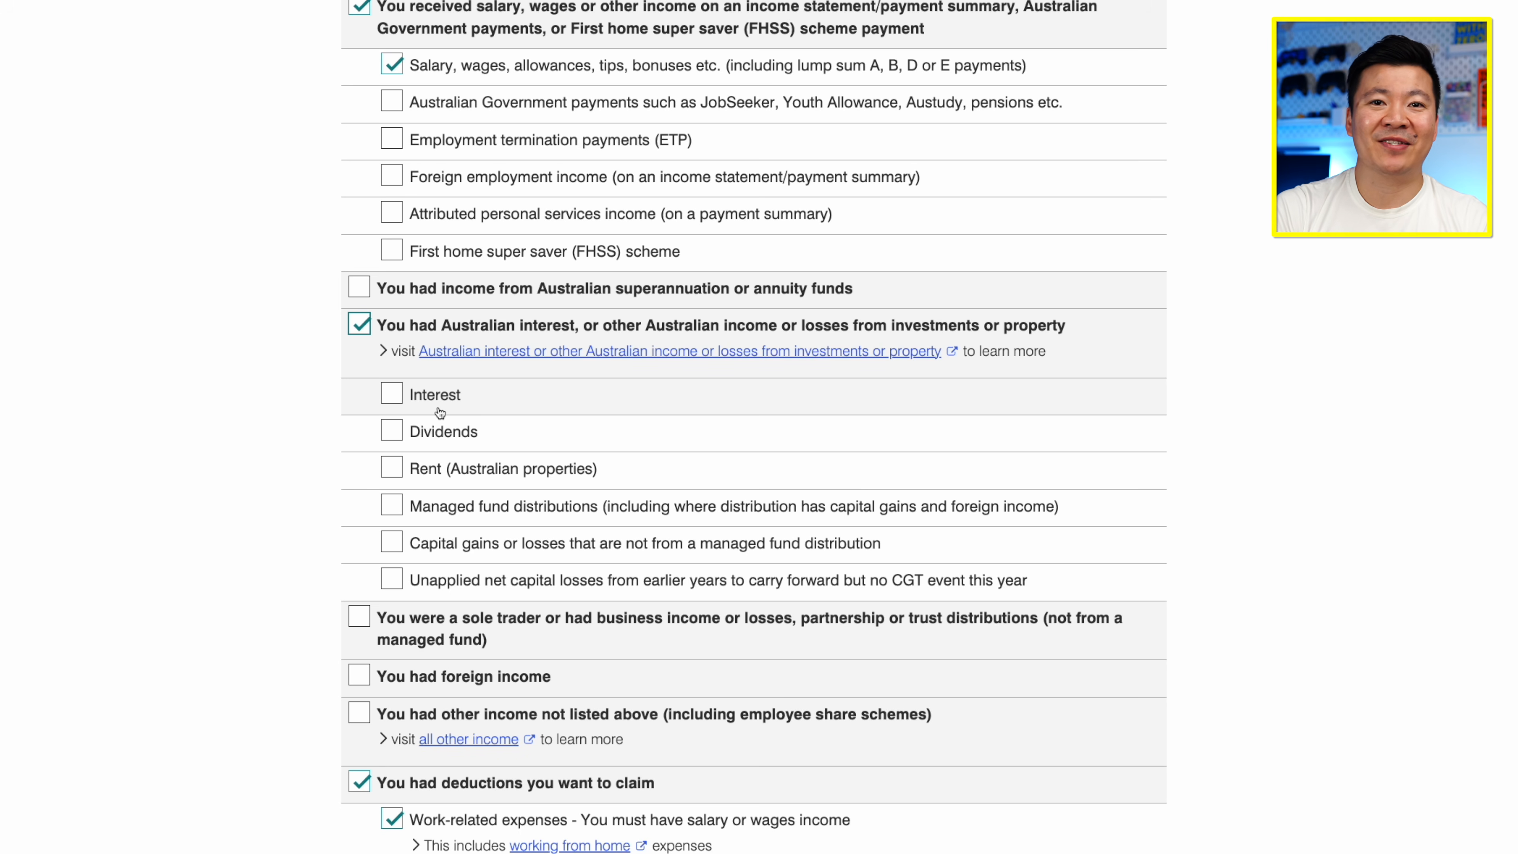
Step: Tick Interest, Dividends, Rent, Managed fund distributions and non-fund Capital gains as investment income
left_click(391, 397)
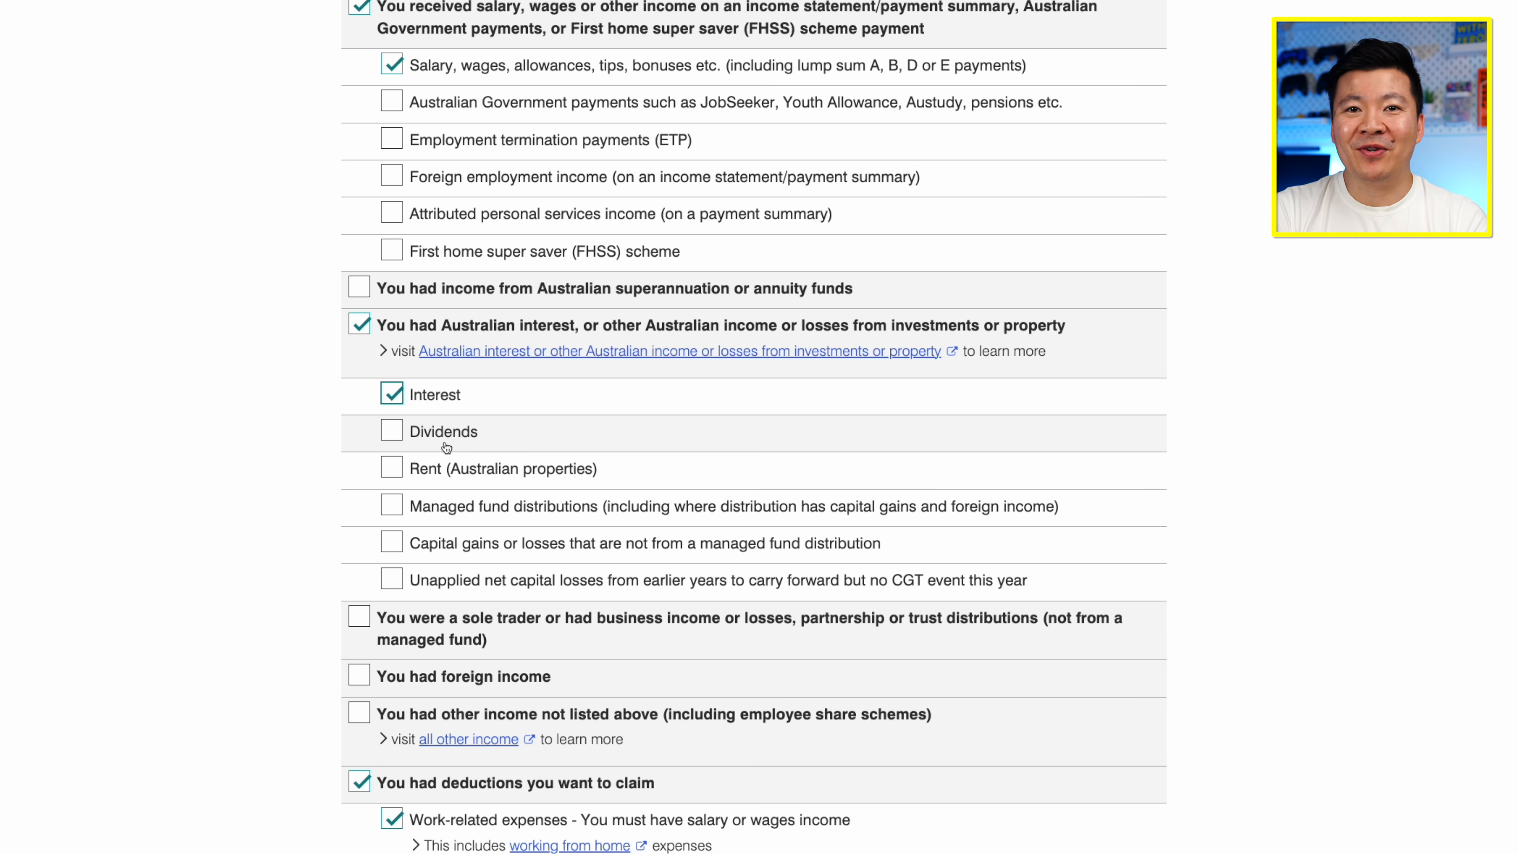
left_click(393, 436)
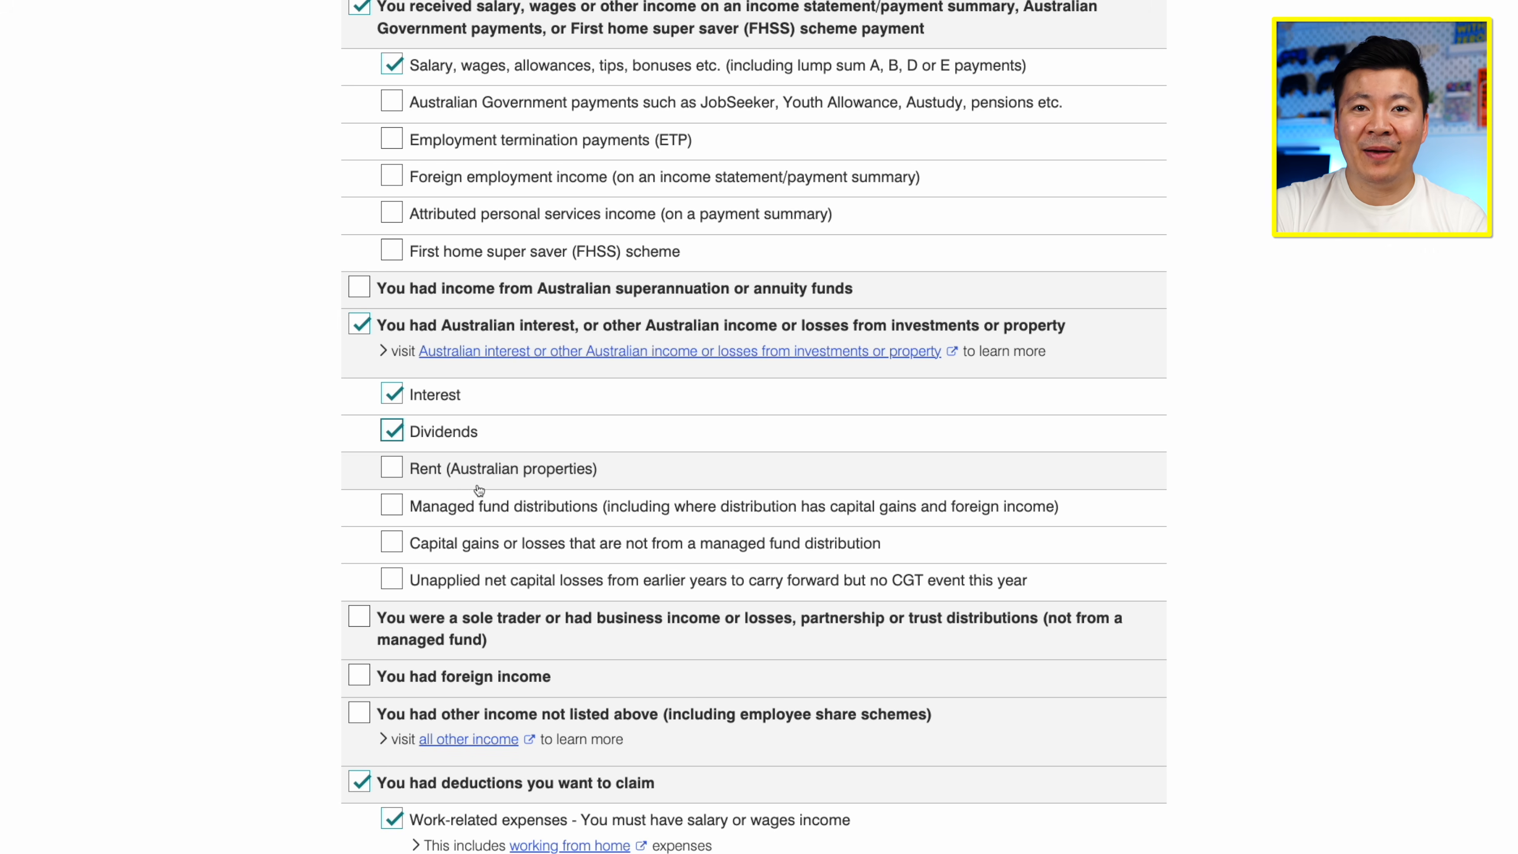
left_click(387, 471)
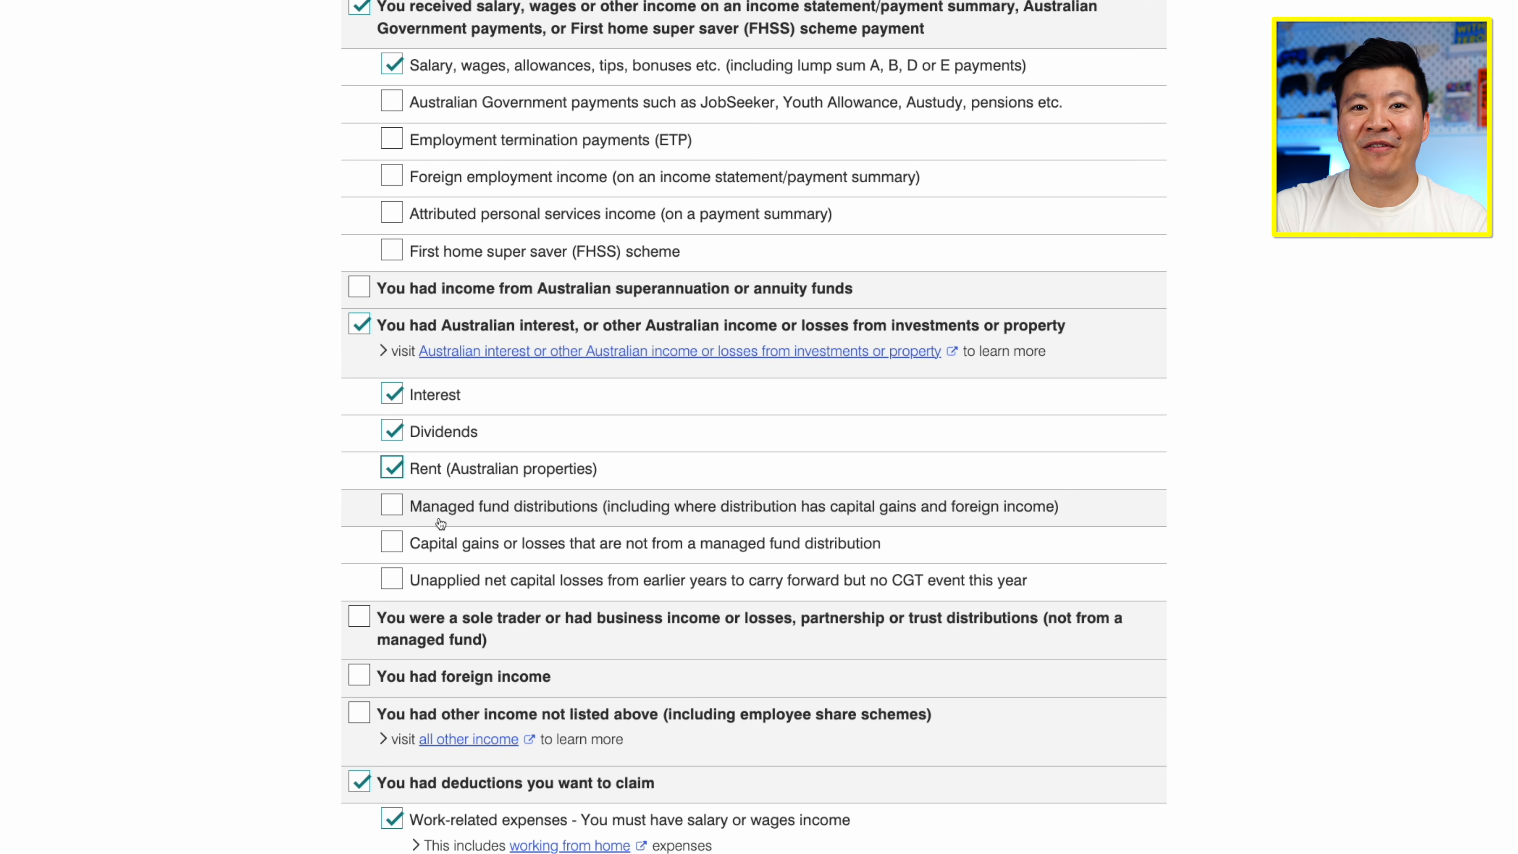
left_click(392, 507)
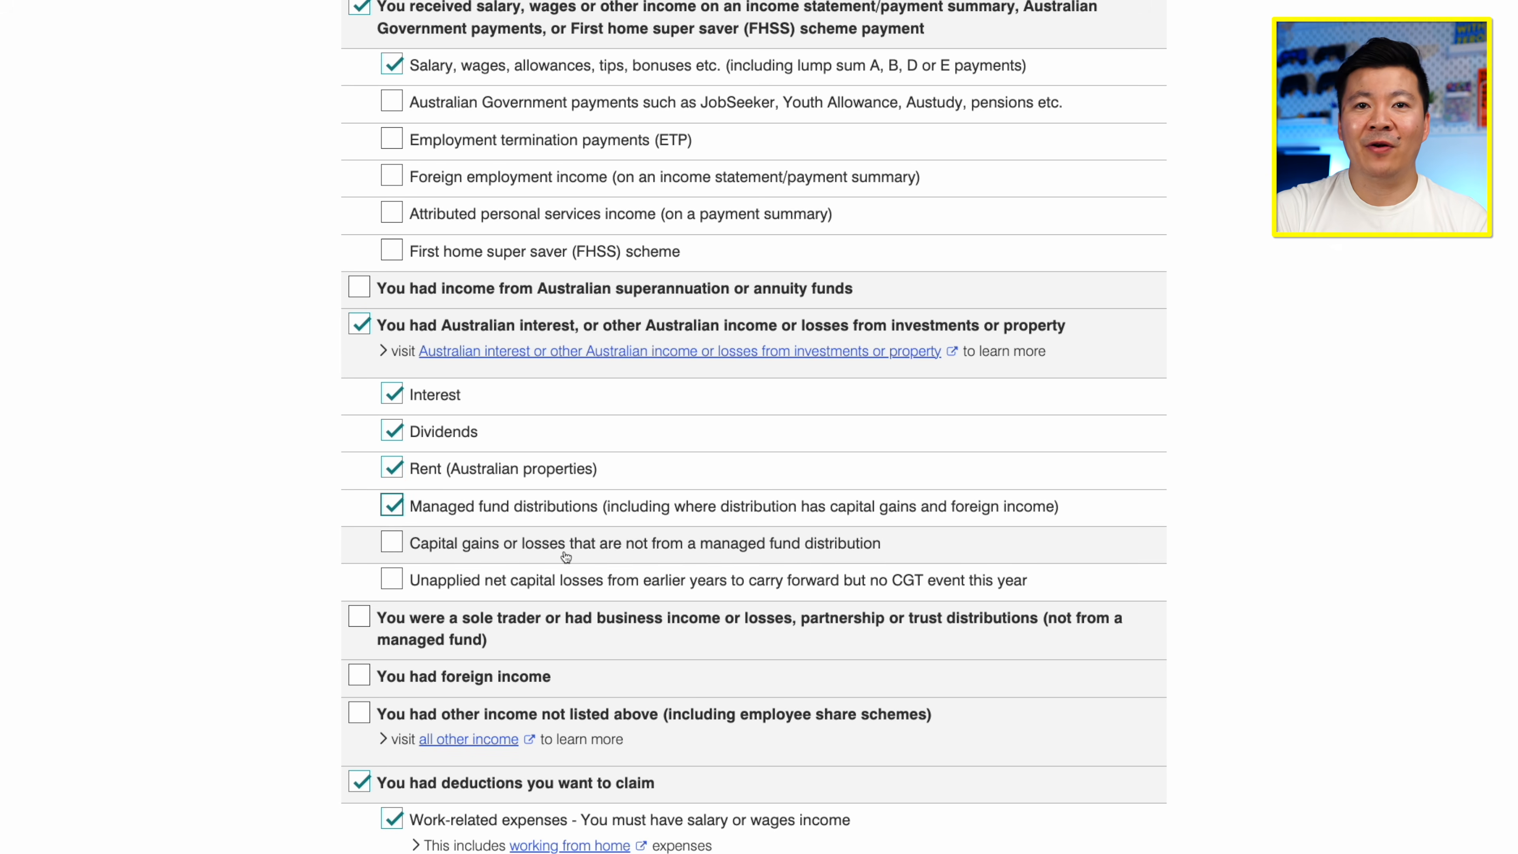
left_click(389, 545)
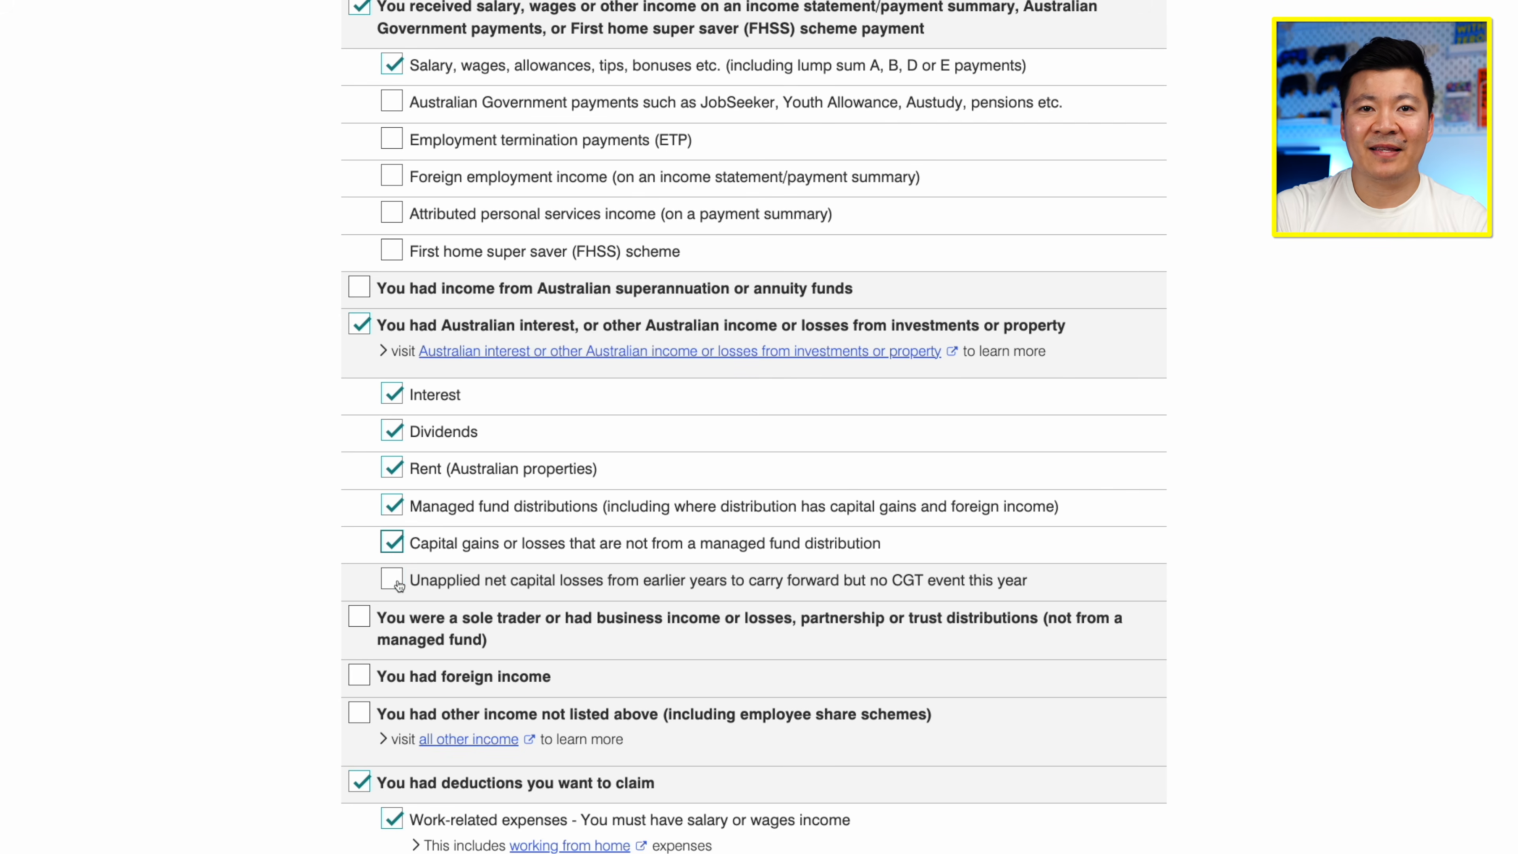
Step: Tick unapplied net capital losses carried forward, leaving sole trader and business income unticked
left_click(392, 579)
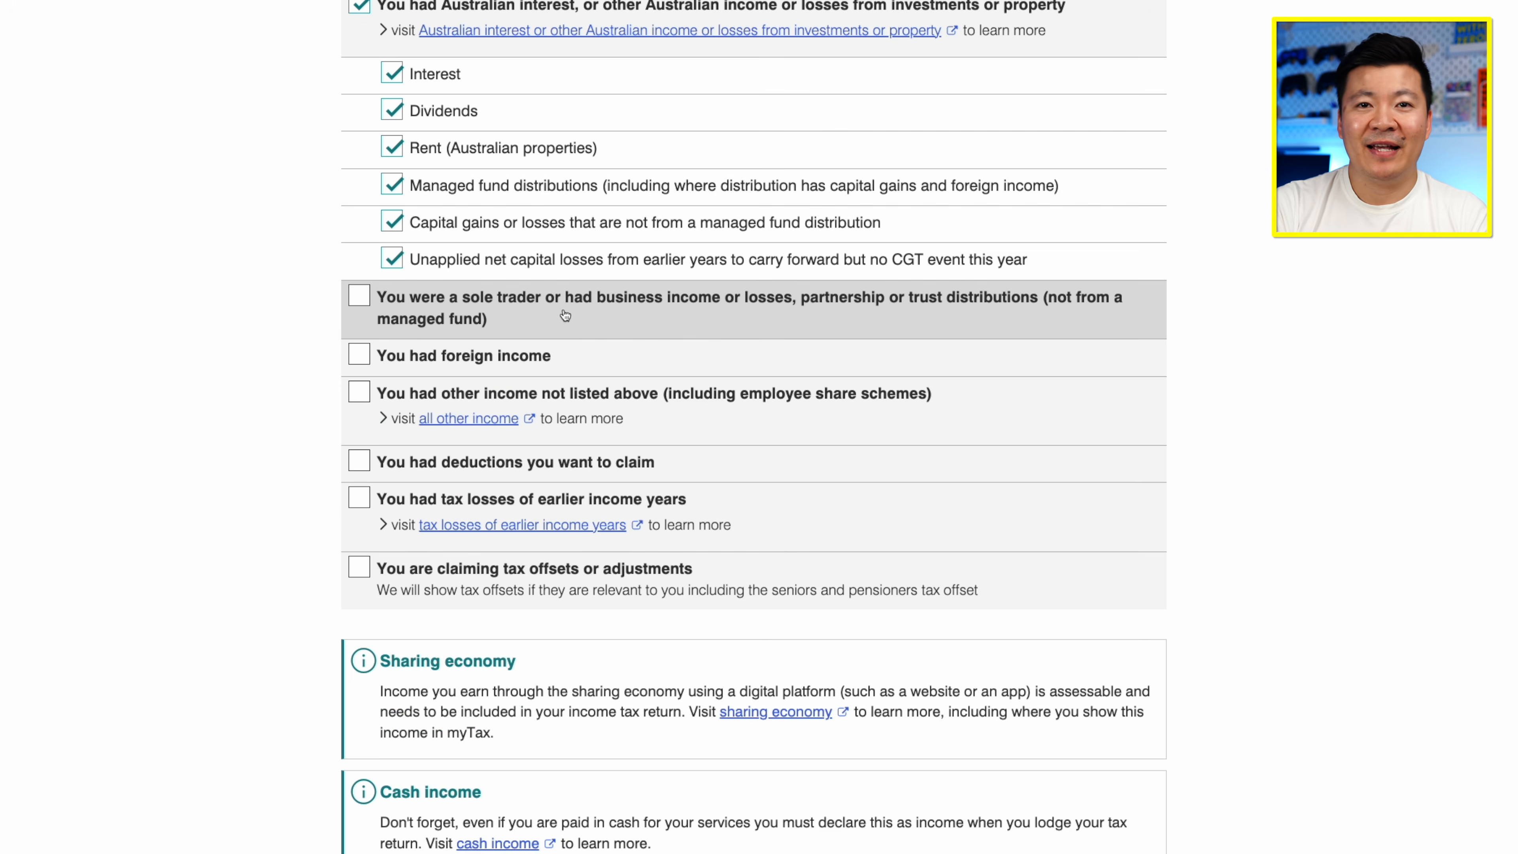
left_click(362, 303)
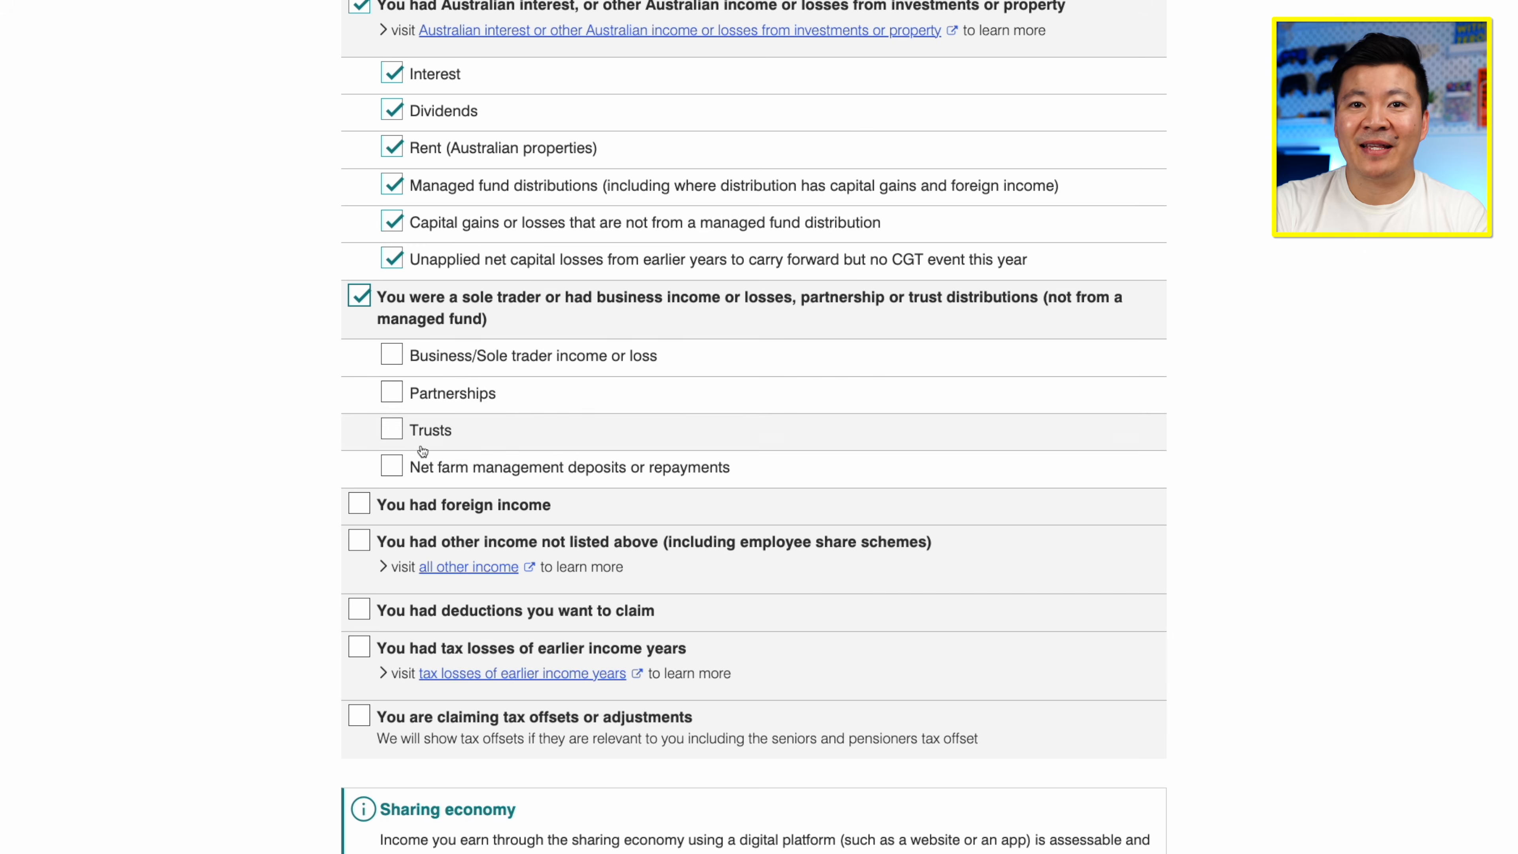
left_click(360, 299)
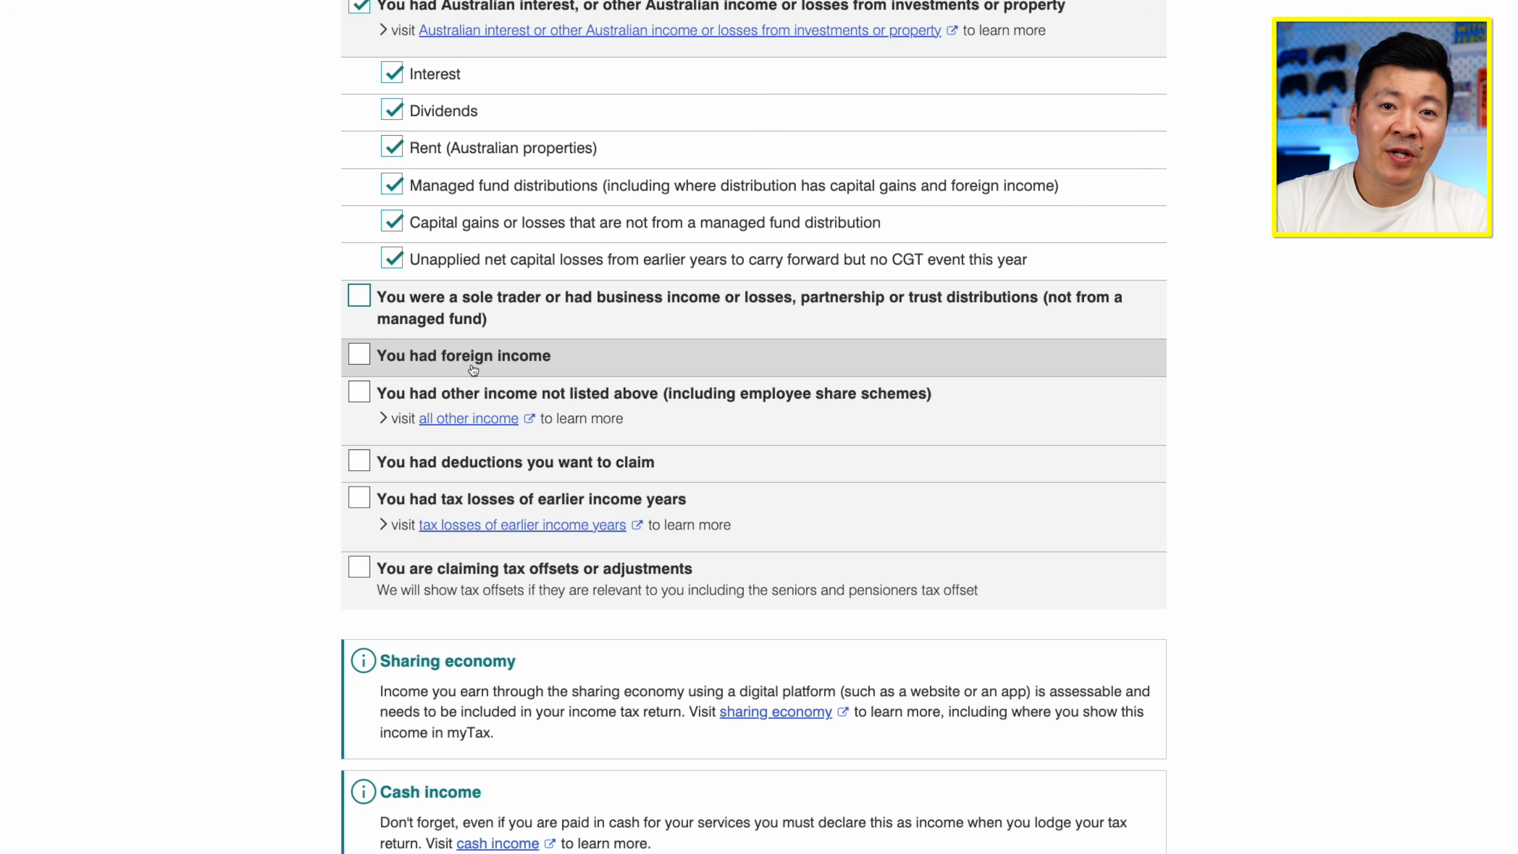
Step: Tick foreign income with Other foreign income, leave other income unticked, and view its information page
left_click(361, 359)
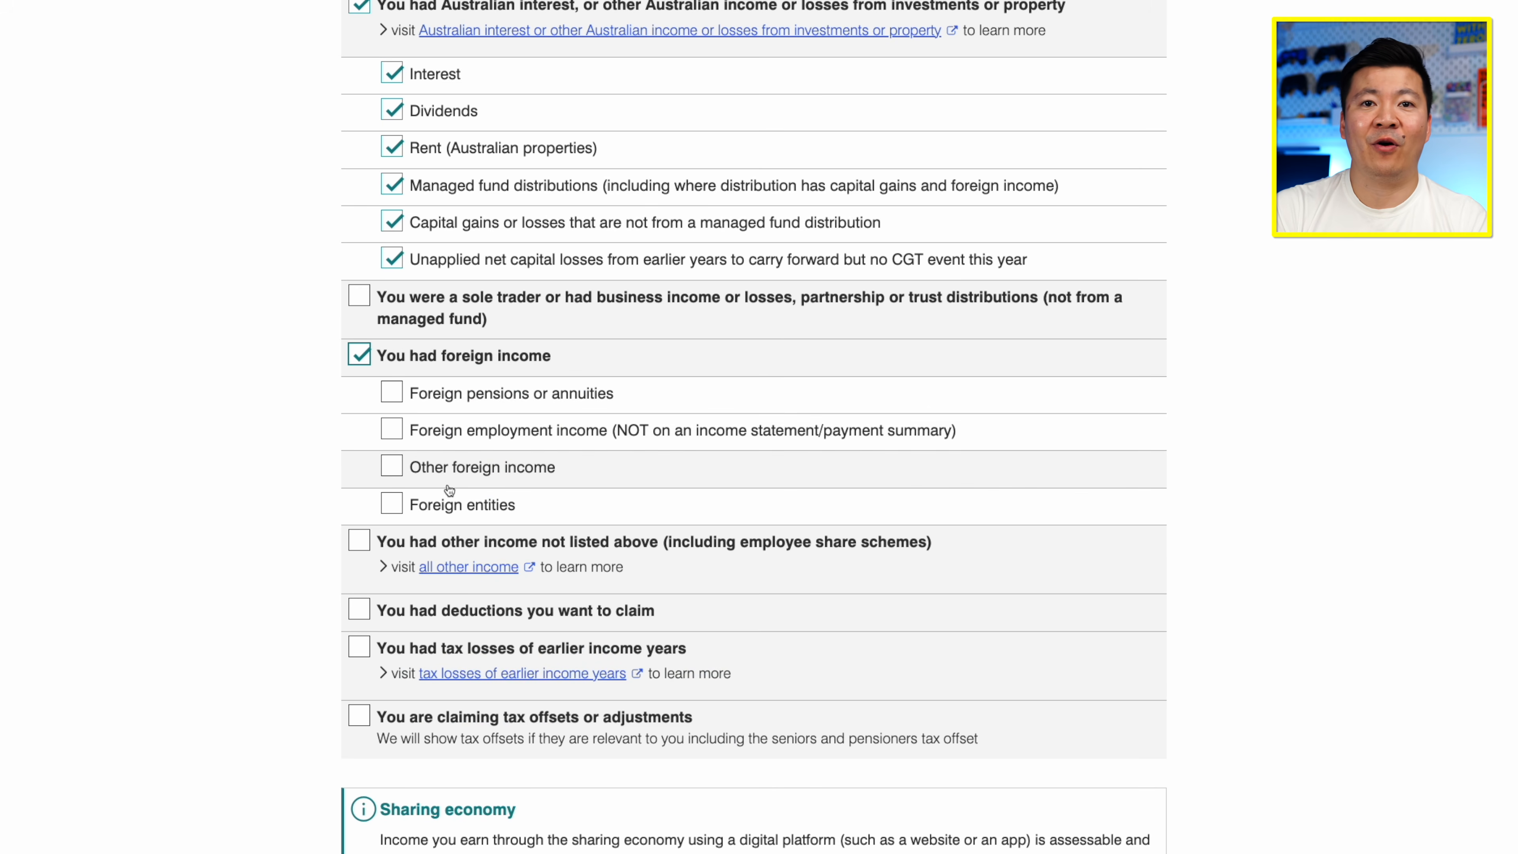
left_click(393, 467)
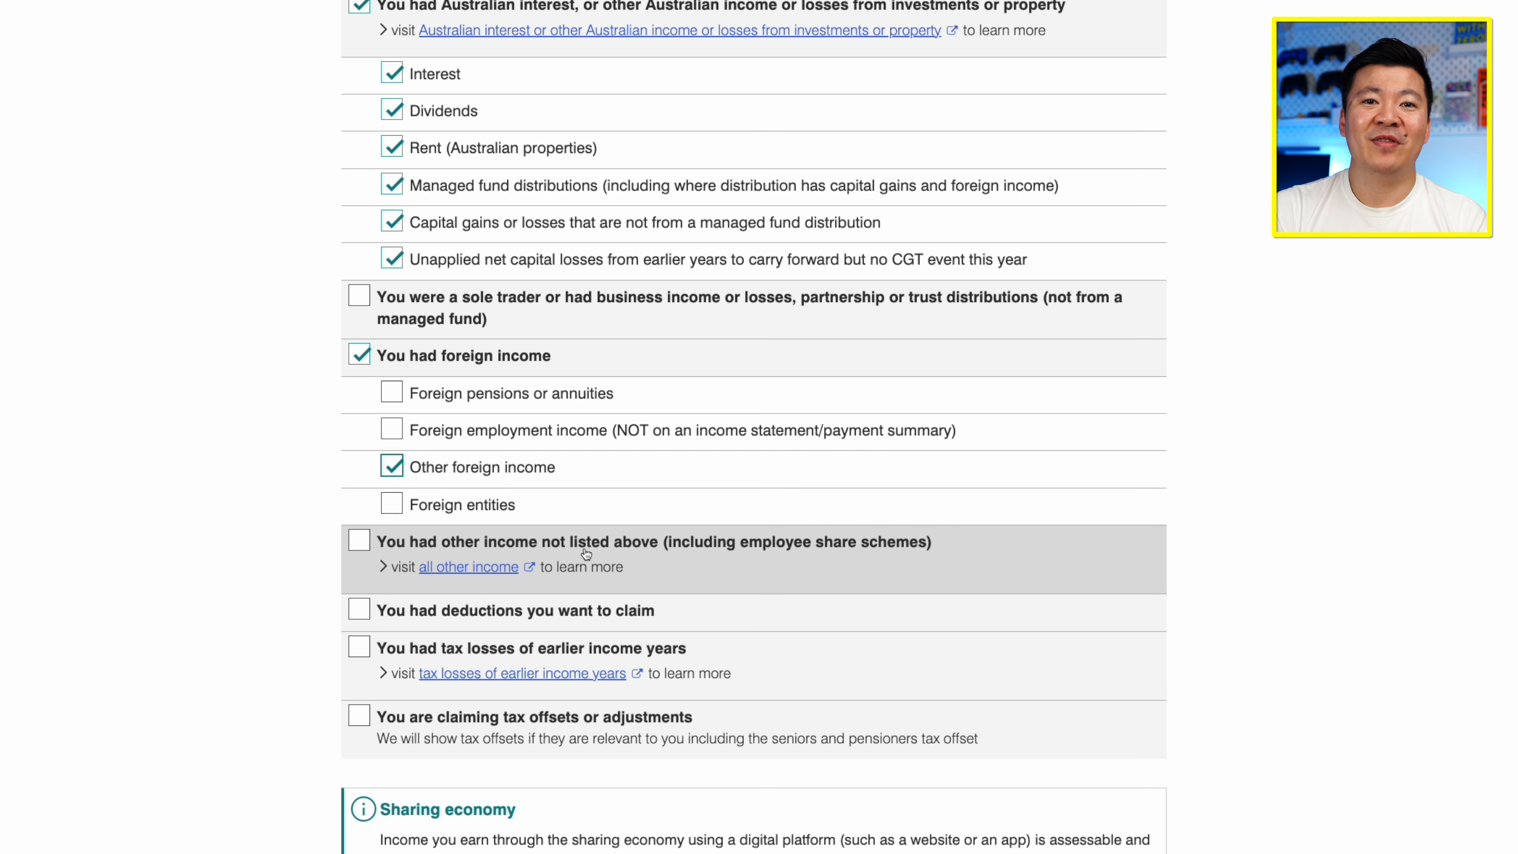
left_click(361, 543)
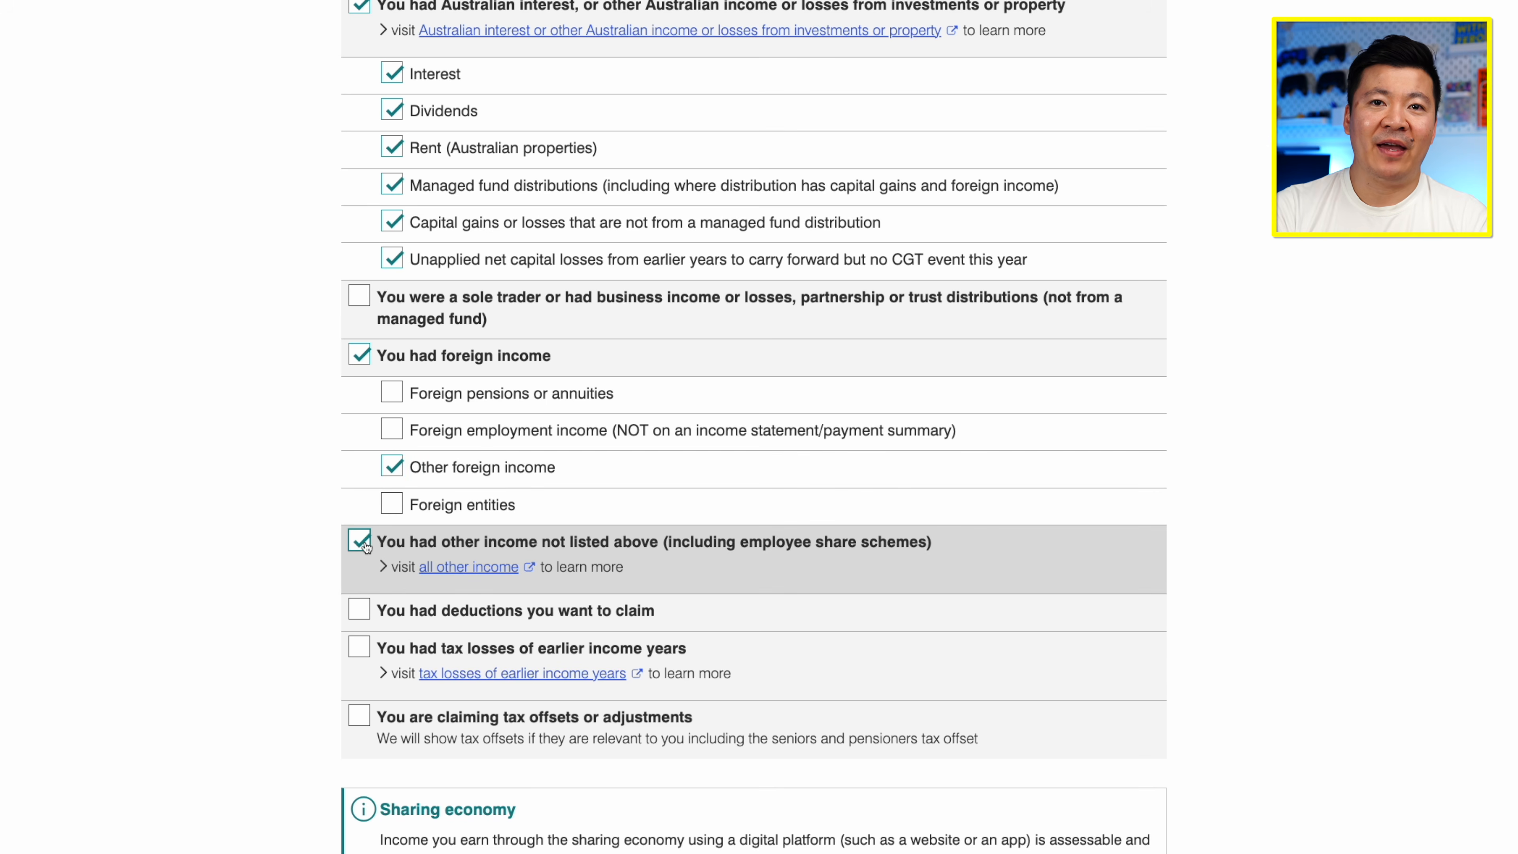
left_click(361, 544)
left_click(481, 569)
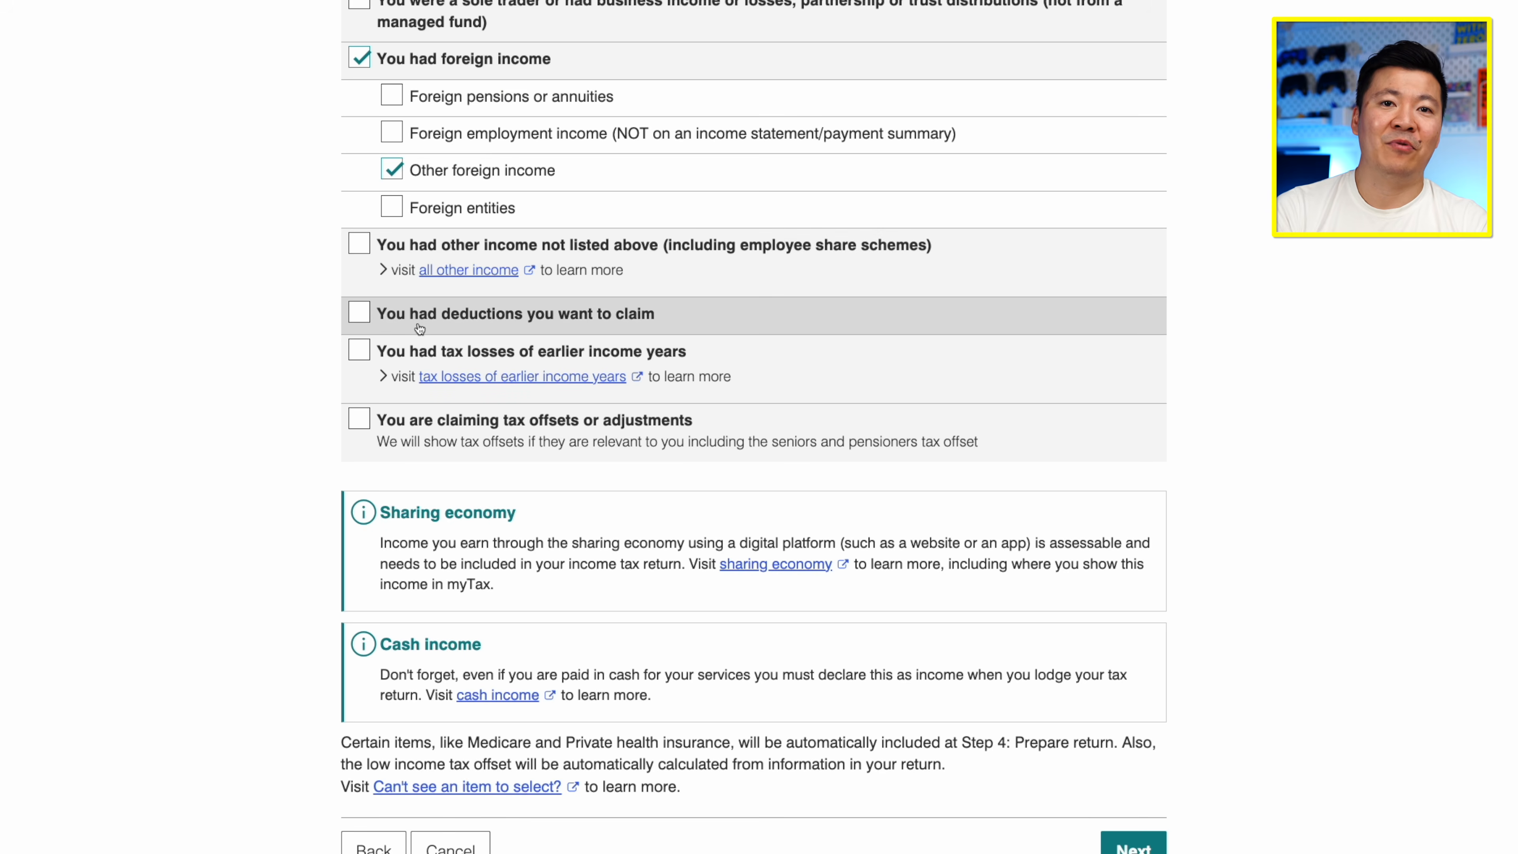
Step: Tick 'You had deductions you want to claim' with Work-related expenses as the deduction type
left_click(359, 314)
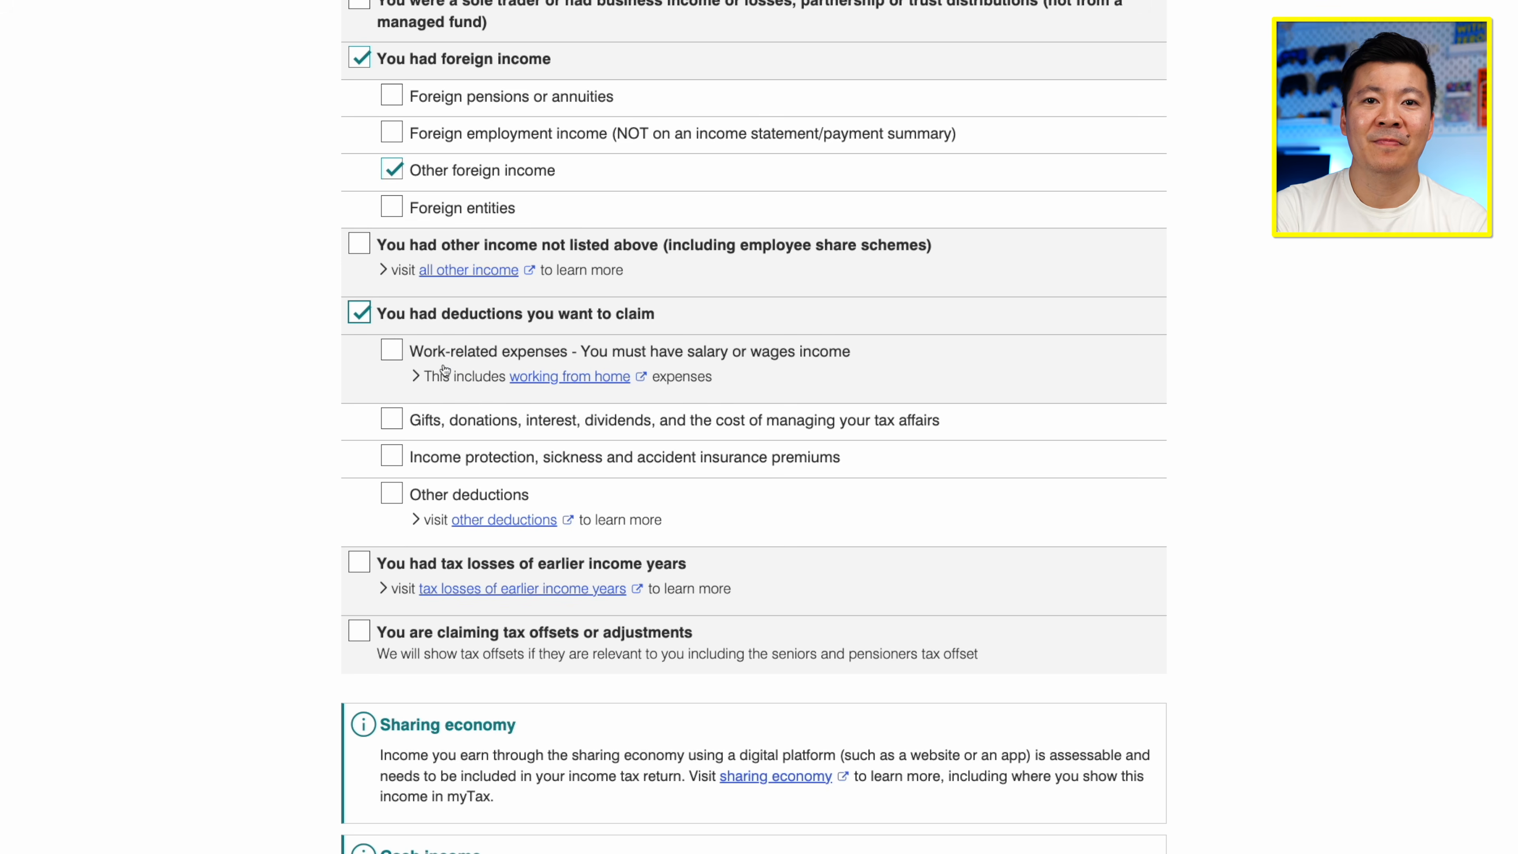
left_click(396, 354)
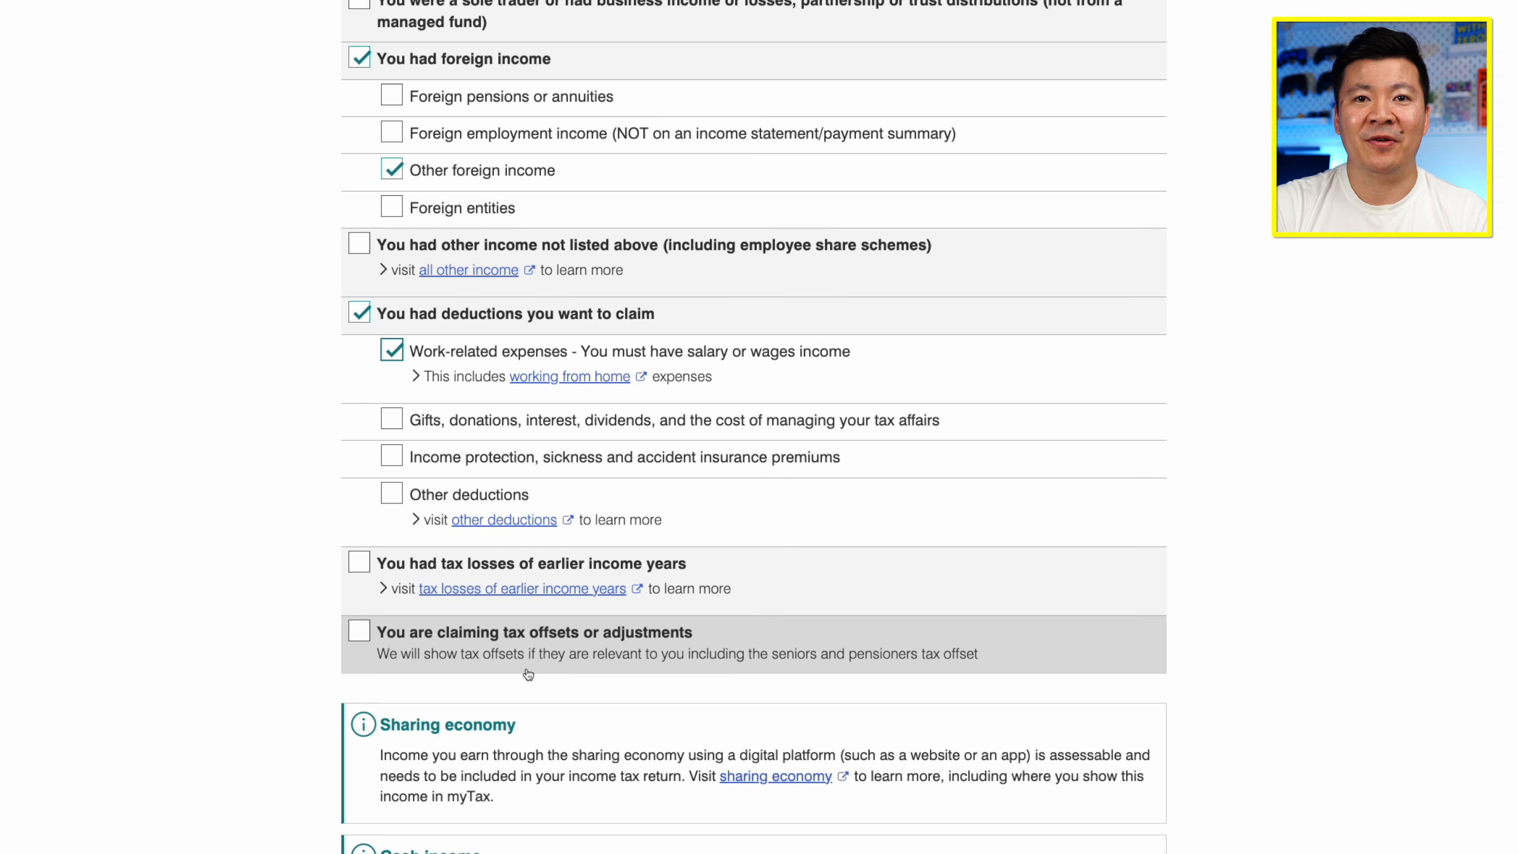
scroll(528, 674, "down", 5)
Step: Submit the personalised selections to move on to step 4, Prepare return
left_click(1161, 711)
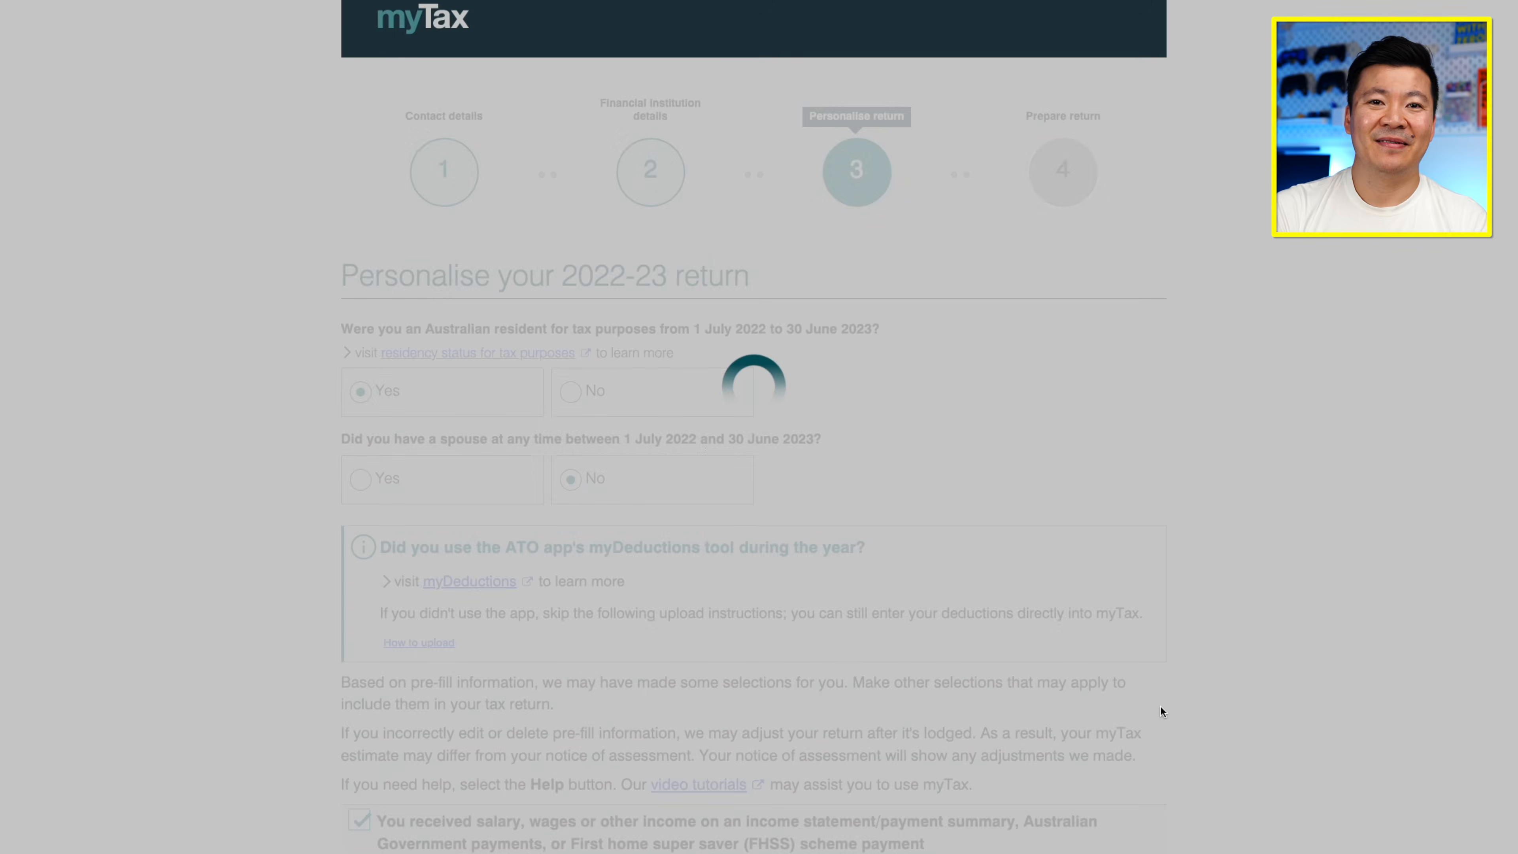
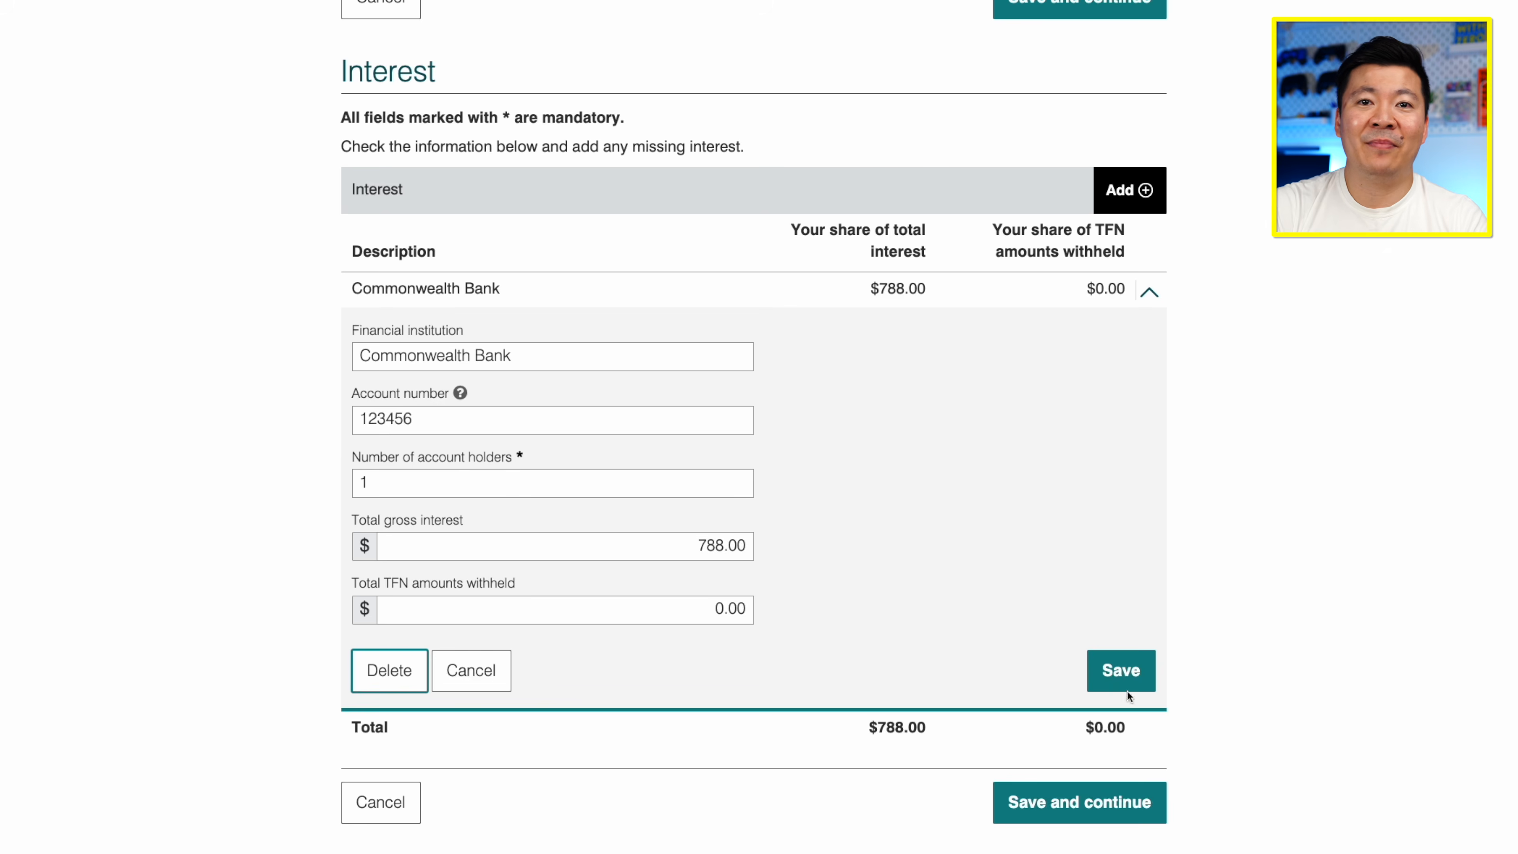
Step: Save the Commonwealth Bank interest entry and return to the income summary
left_click(1106, 672)
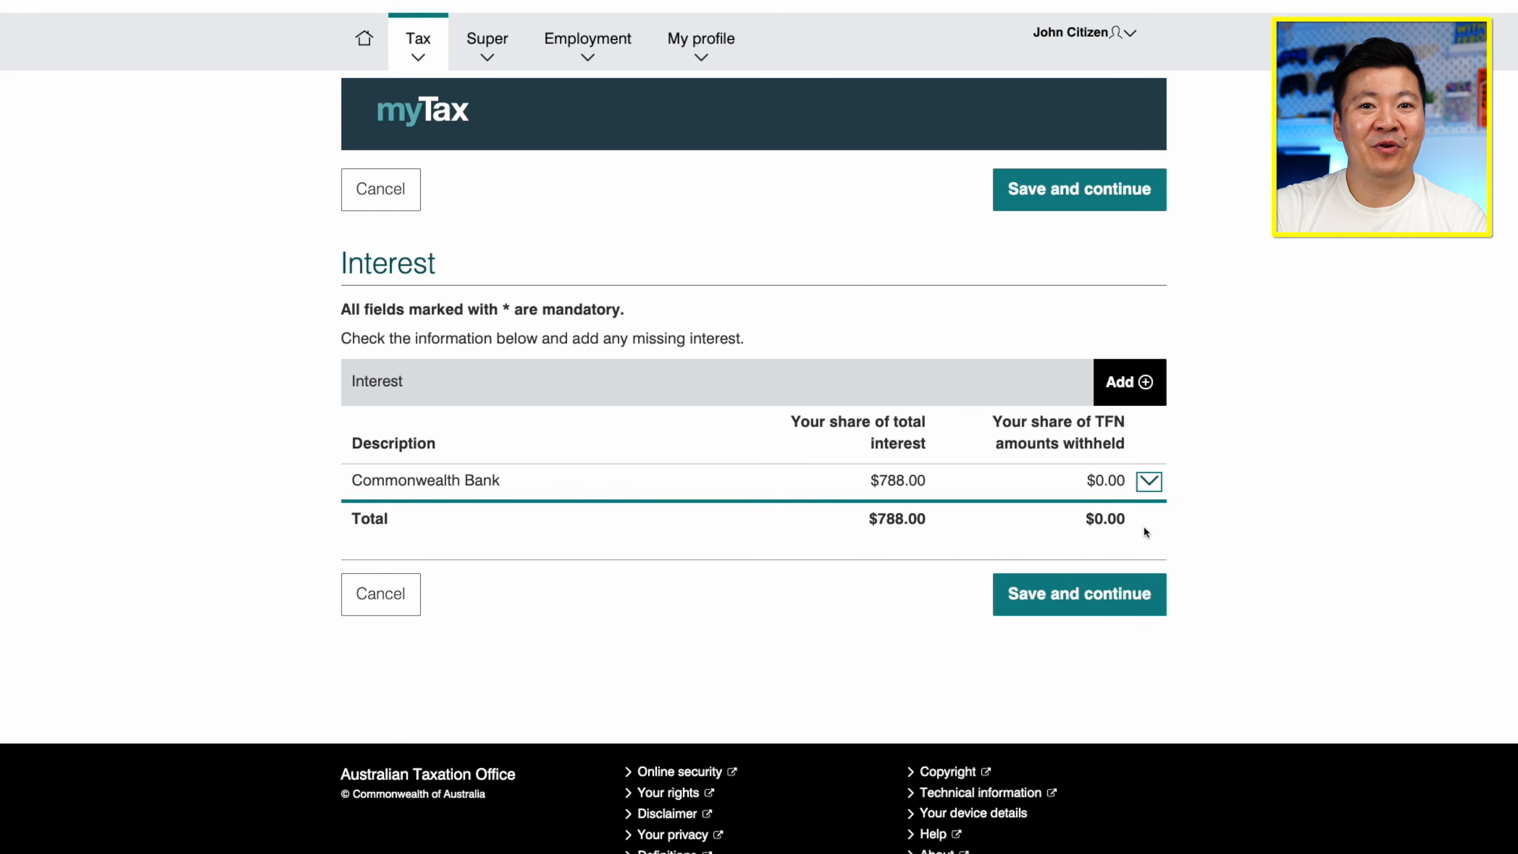
left_click(1102, 600)
scroll(417, 310, "up", 2)
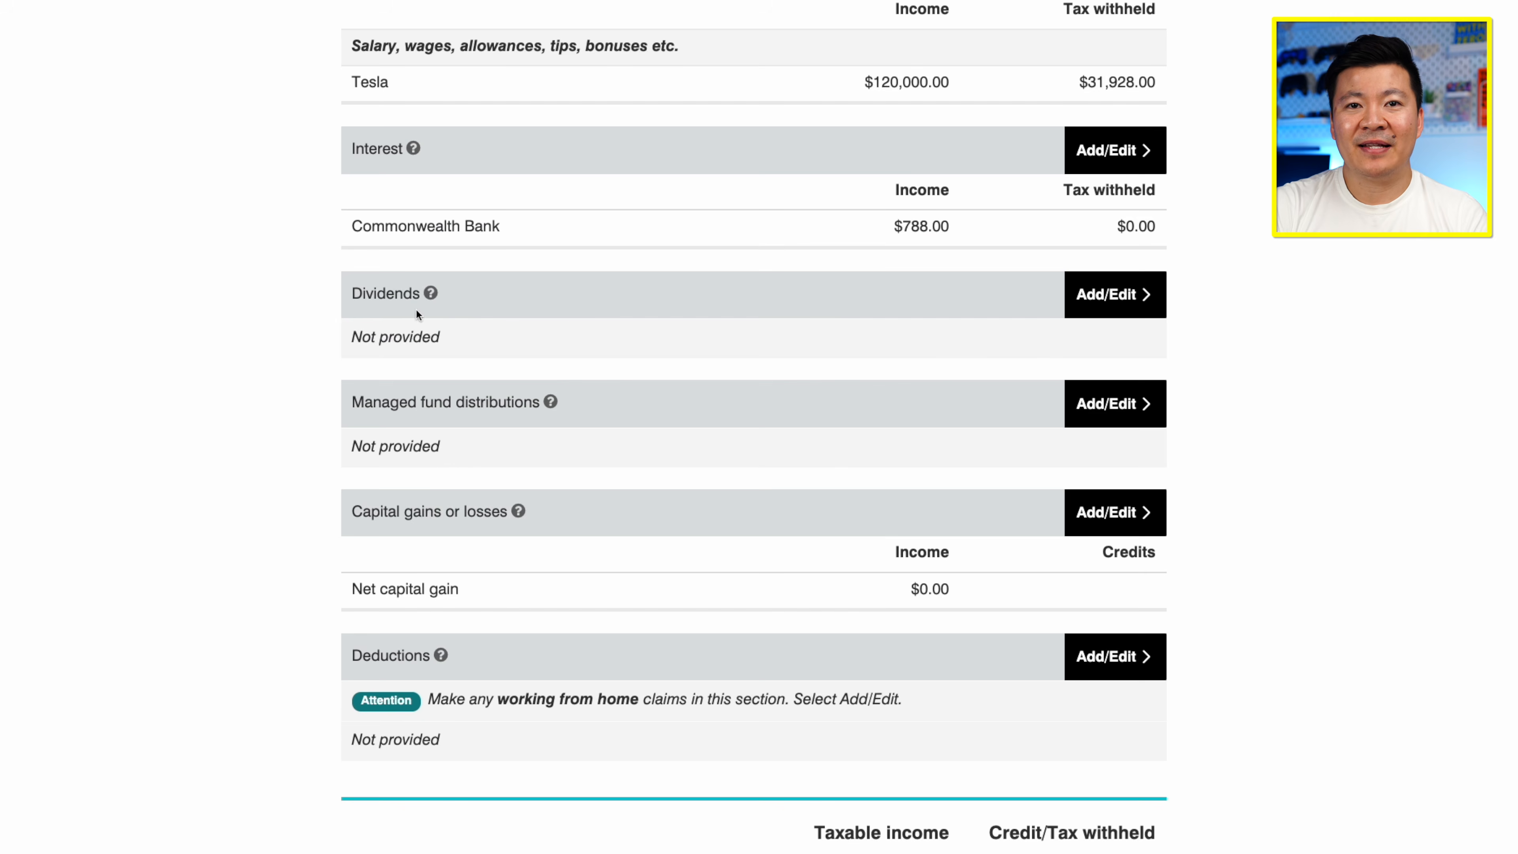
Step: Add a CBA dividend with 1 holder, $20 unfranked, $80 franked and $15 franking credits
left_click(1080, 299)
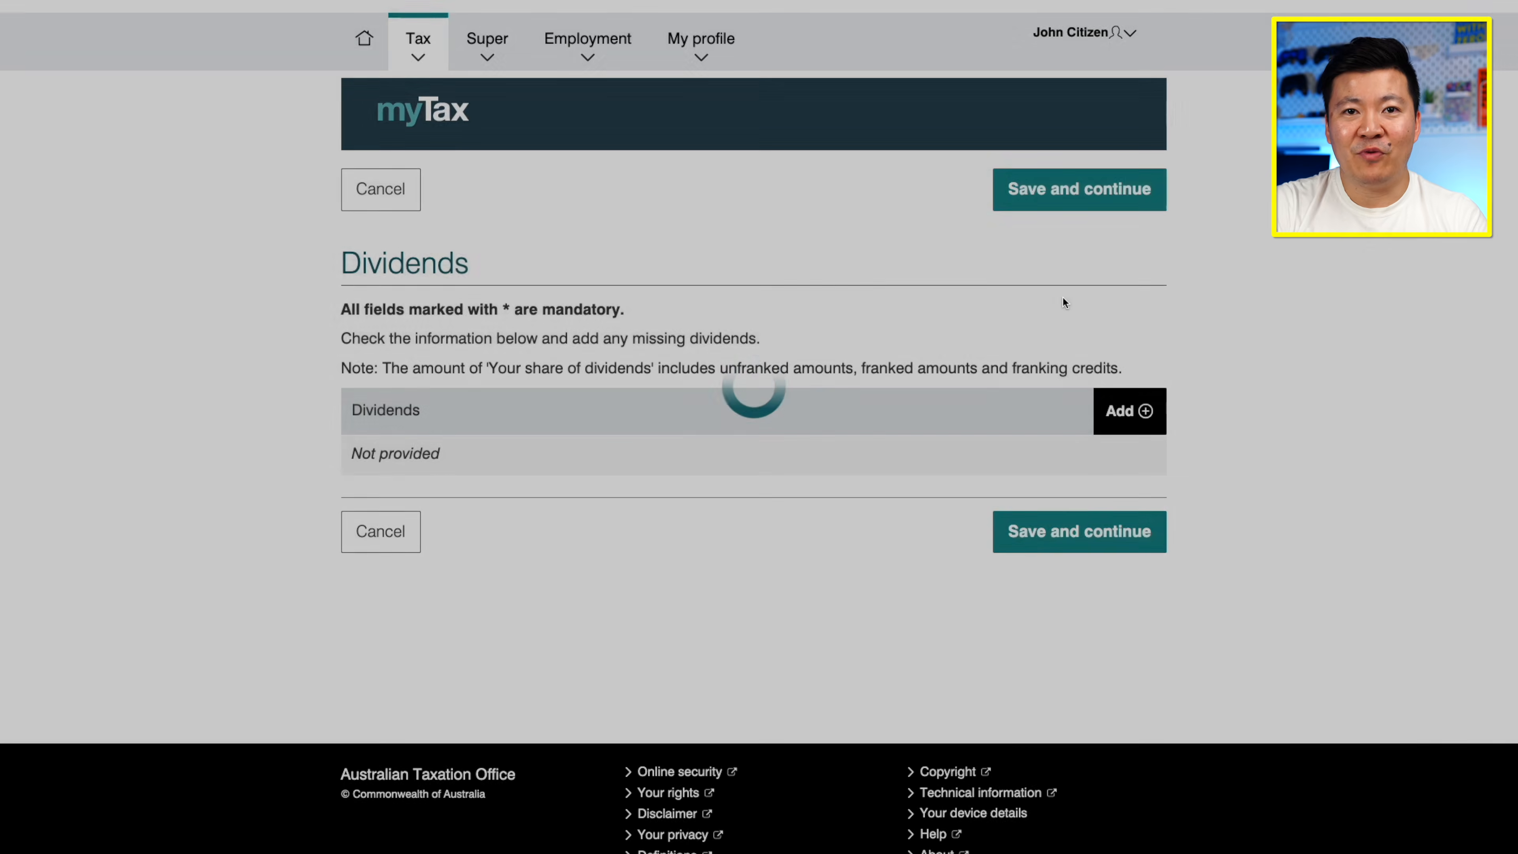
left_click(1126, 420)
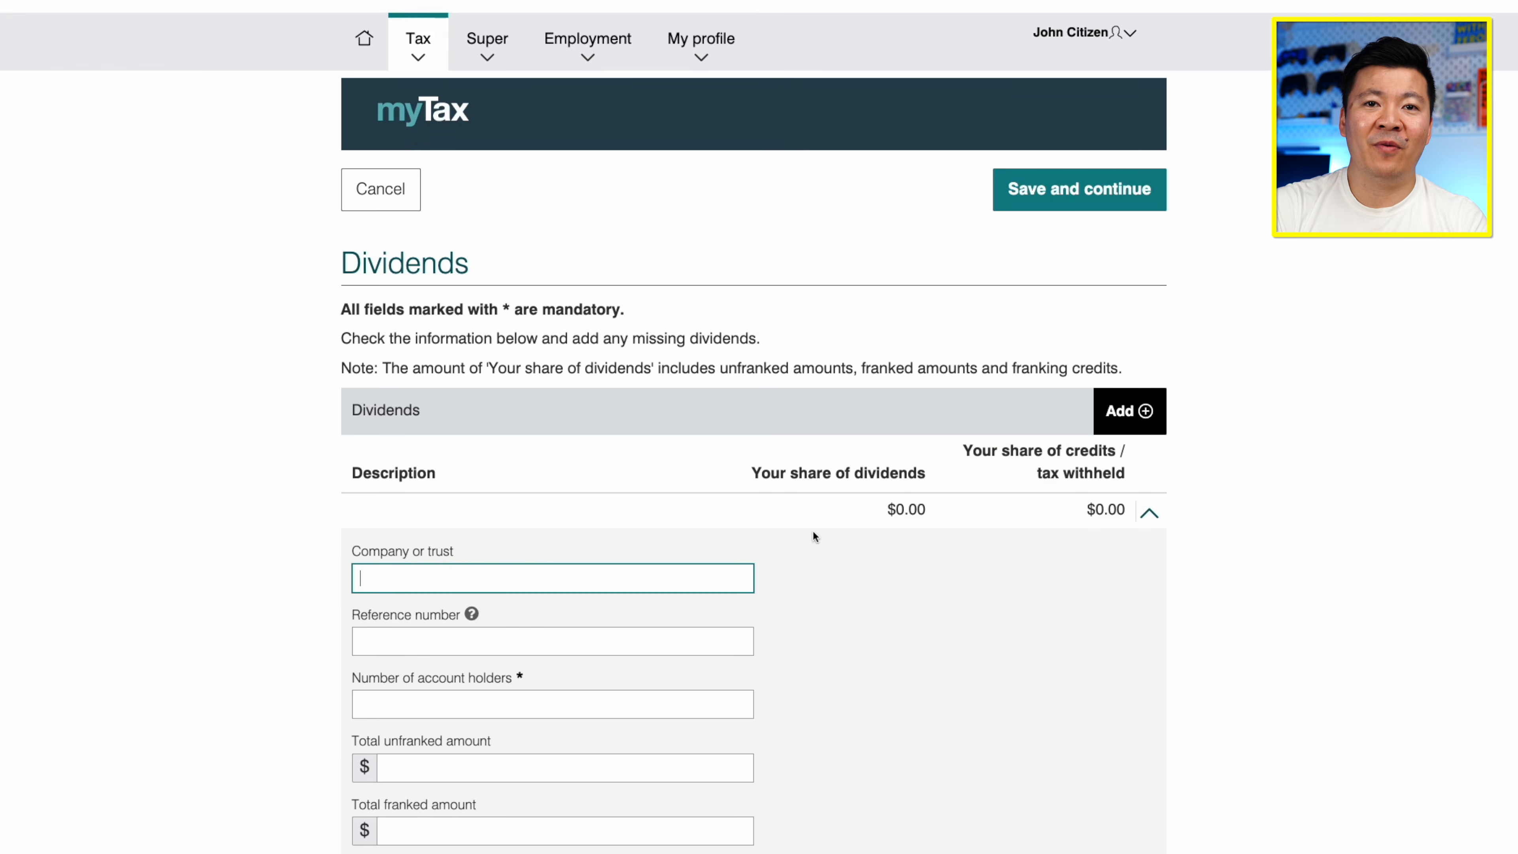
scroll(753, 425, "down", 5)
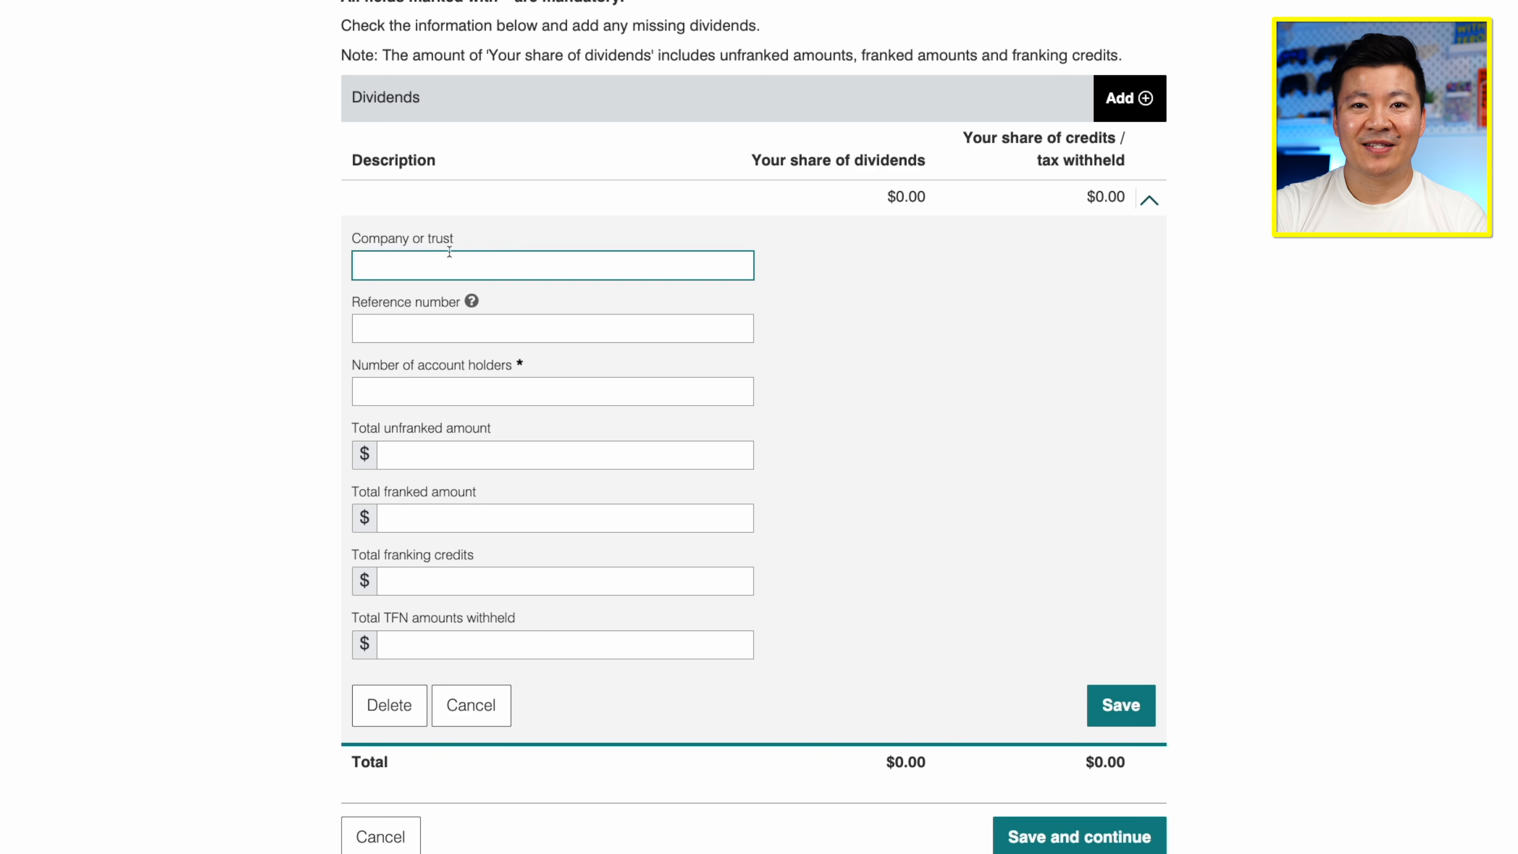
type("CBA")
key("Tab")
key("Tab")
type("1")
key("Tab")
type("20")
key("Tab")
type("80")
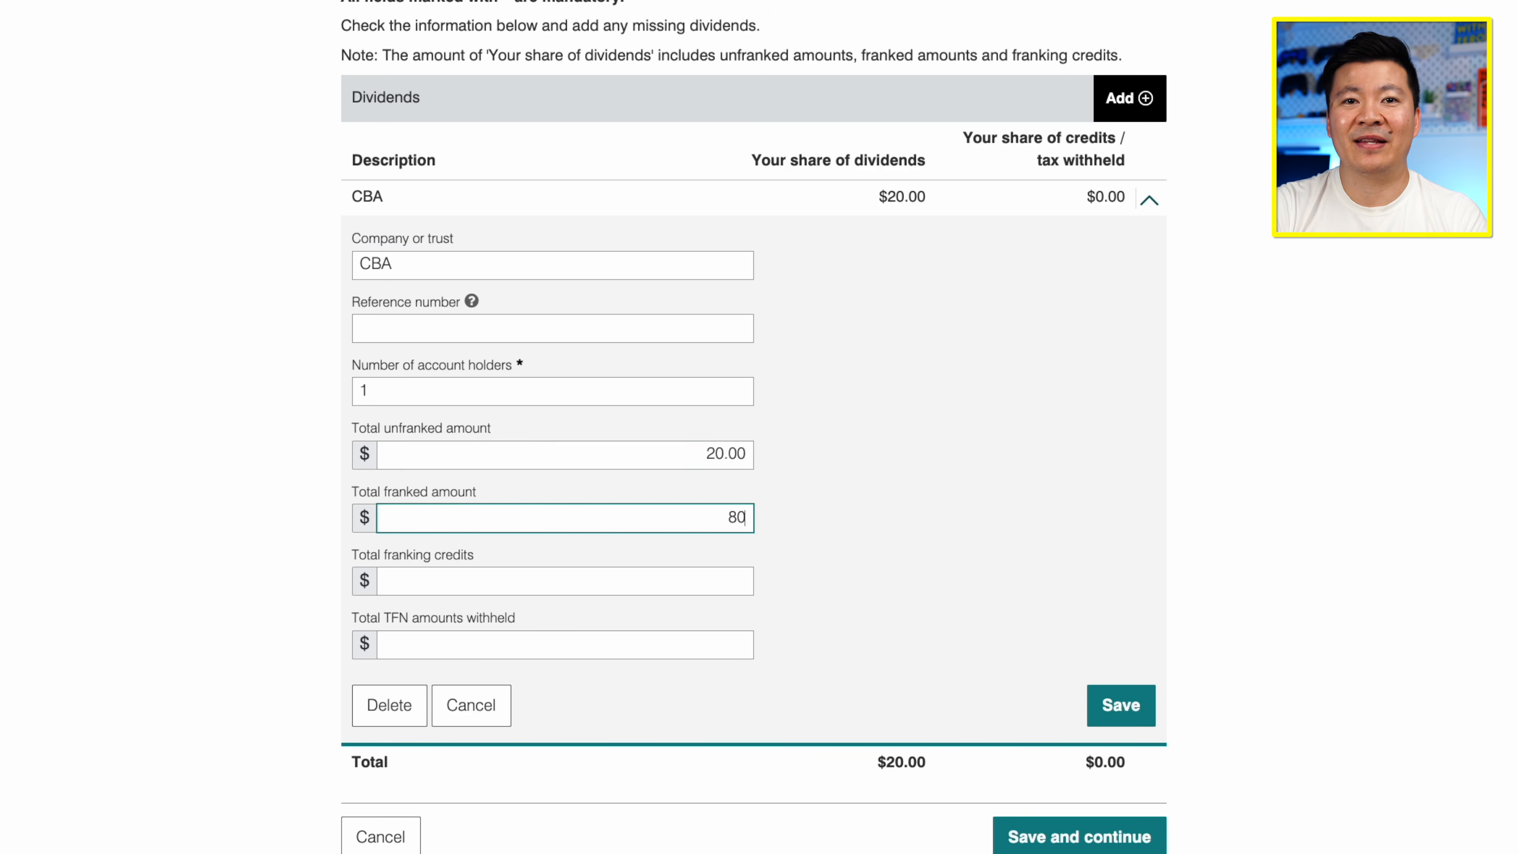
key("Tab")
type("15")
left_click(1140, 717)
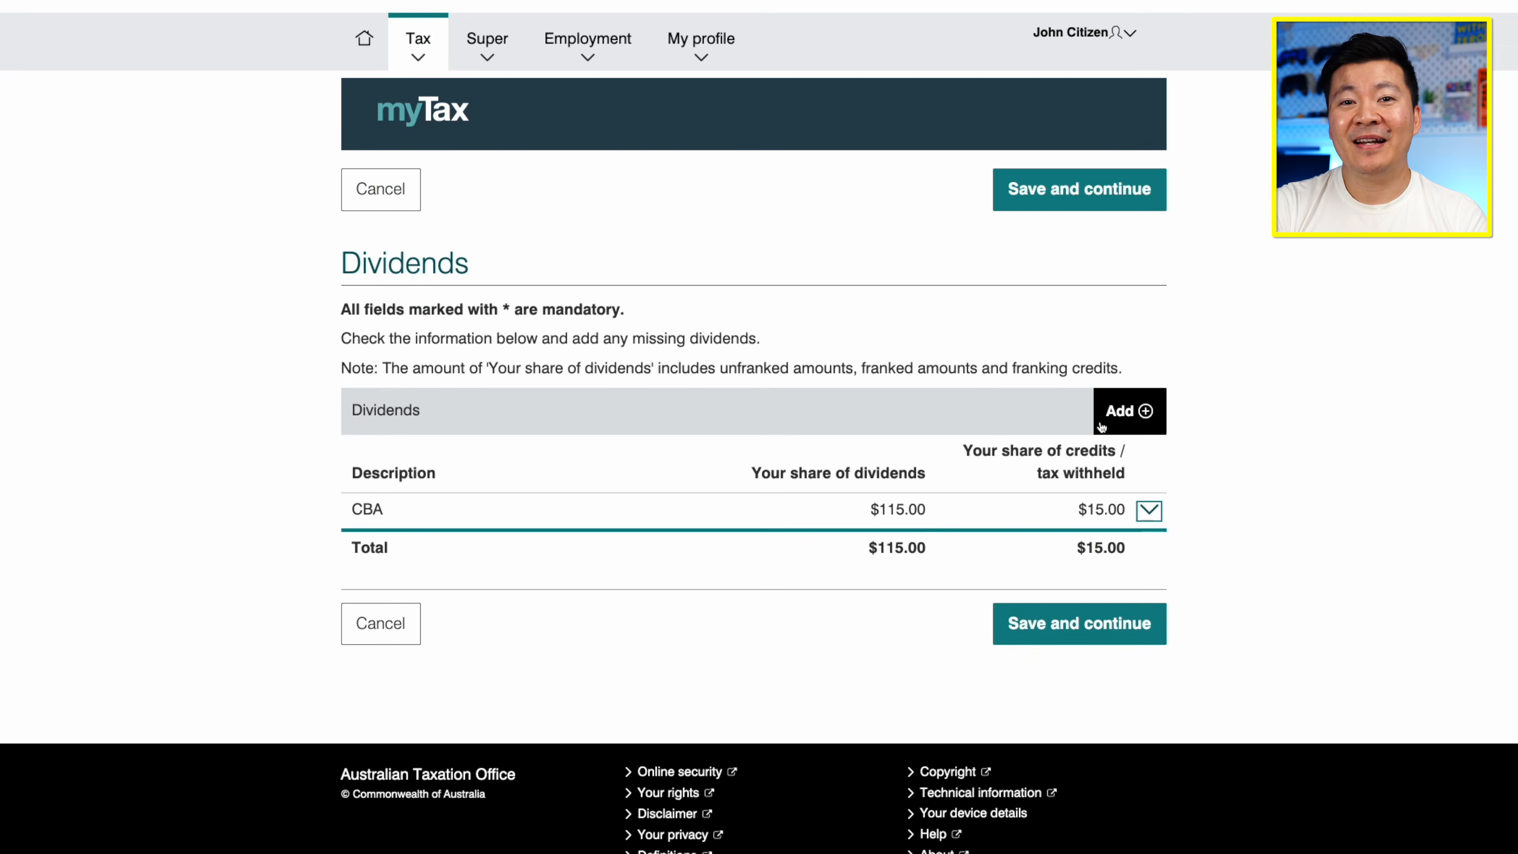
Step: Save the dividends and start a new managed fund distribution entry
left_click(1151, 637)
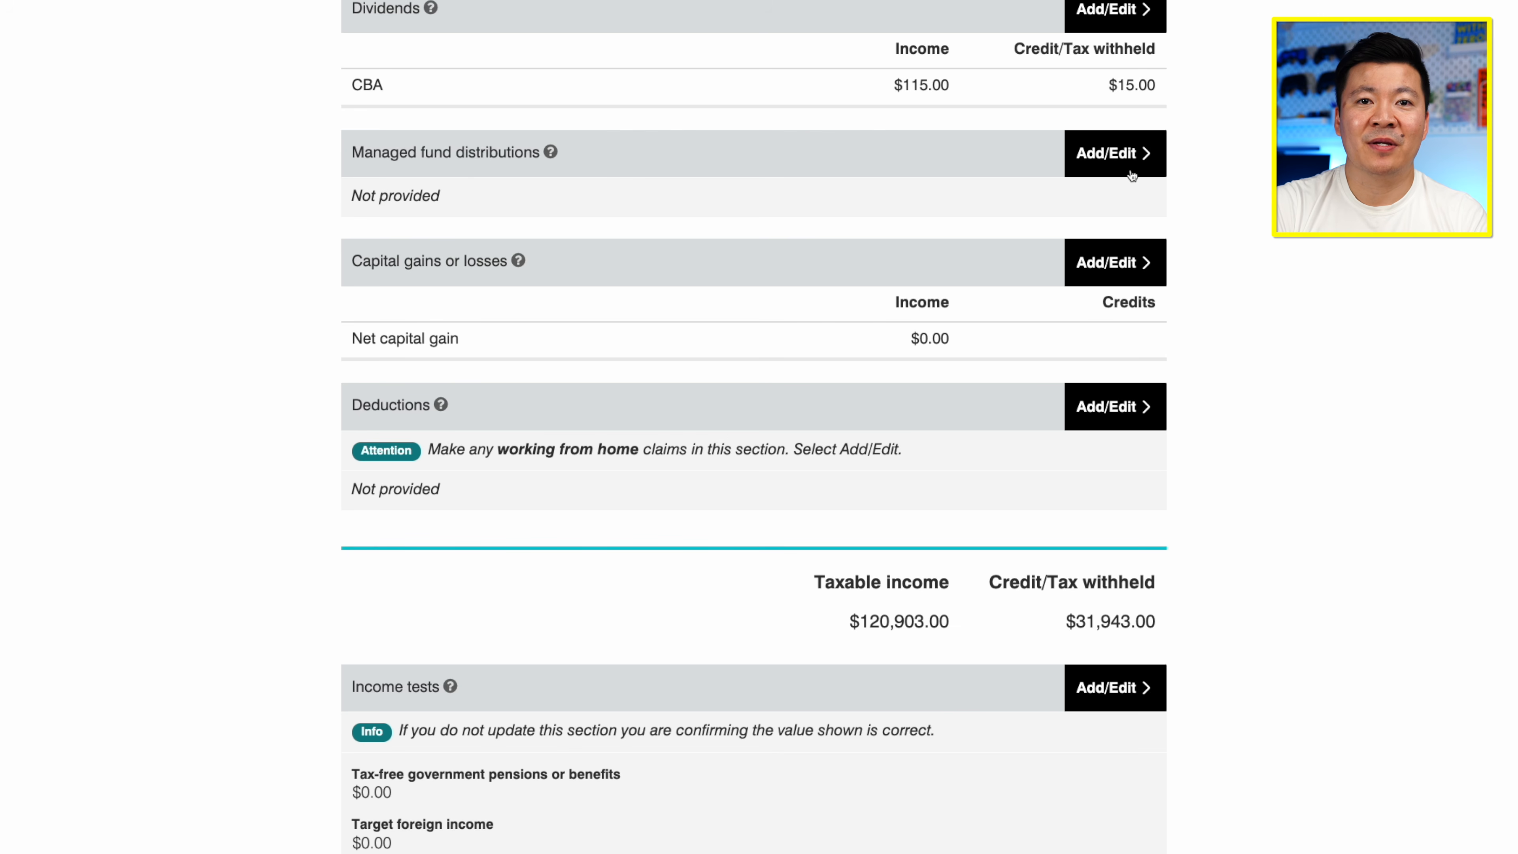
left_click(1114, 164)
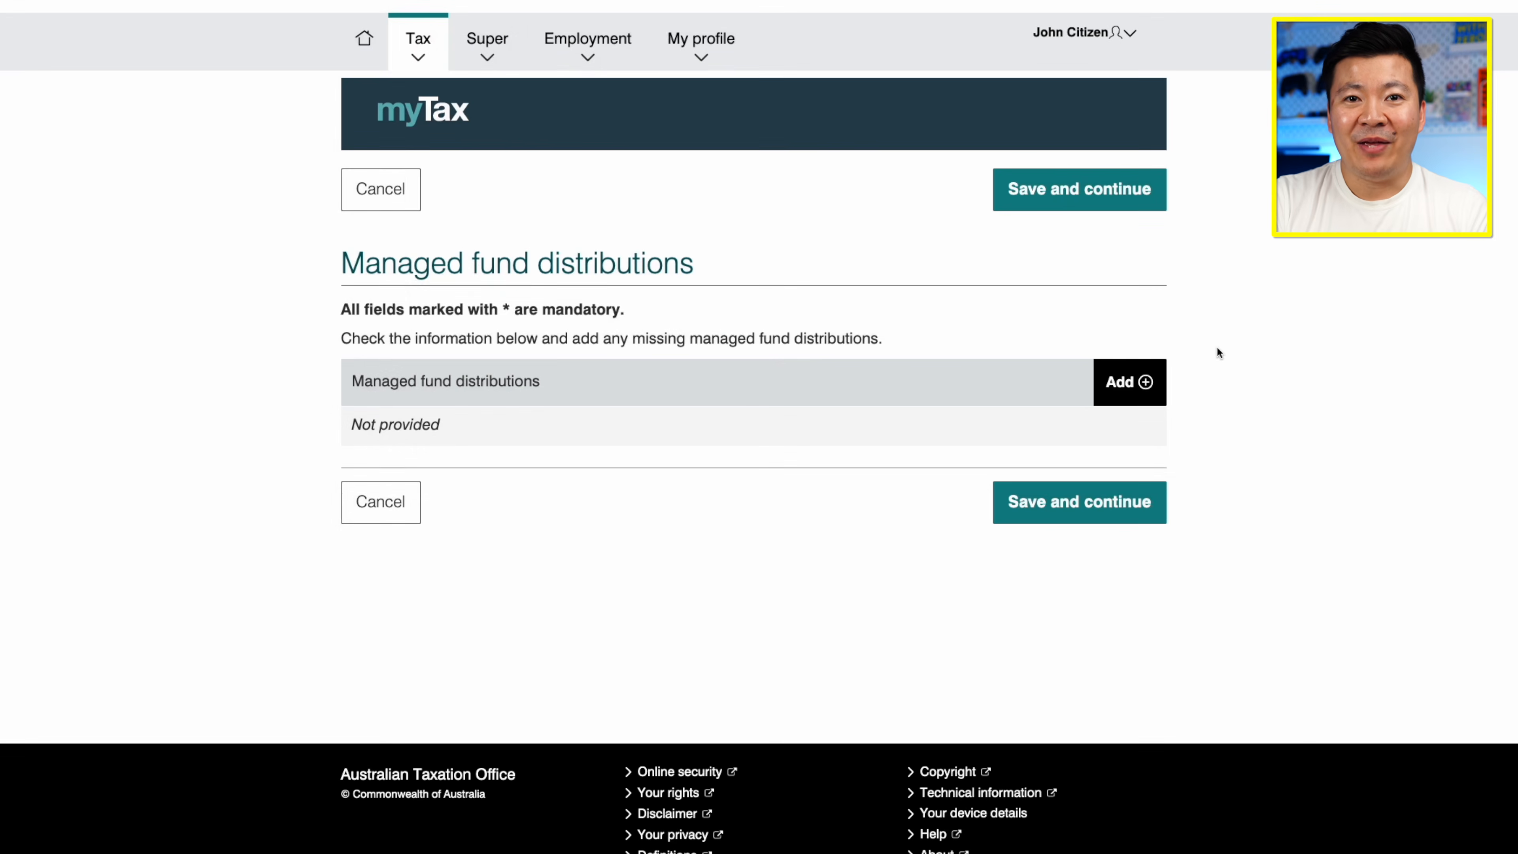
left_click(1129, 383)
scroll(1130, 382, "down", 5)
scroll(754, 427, "down", 4)
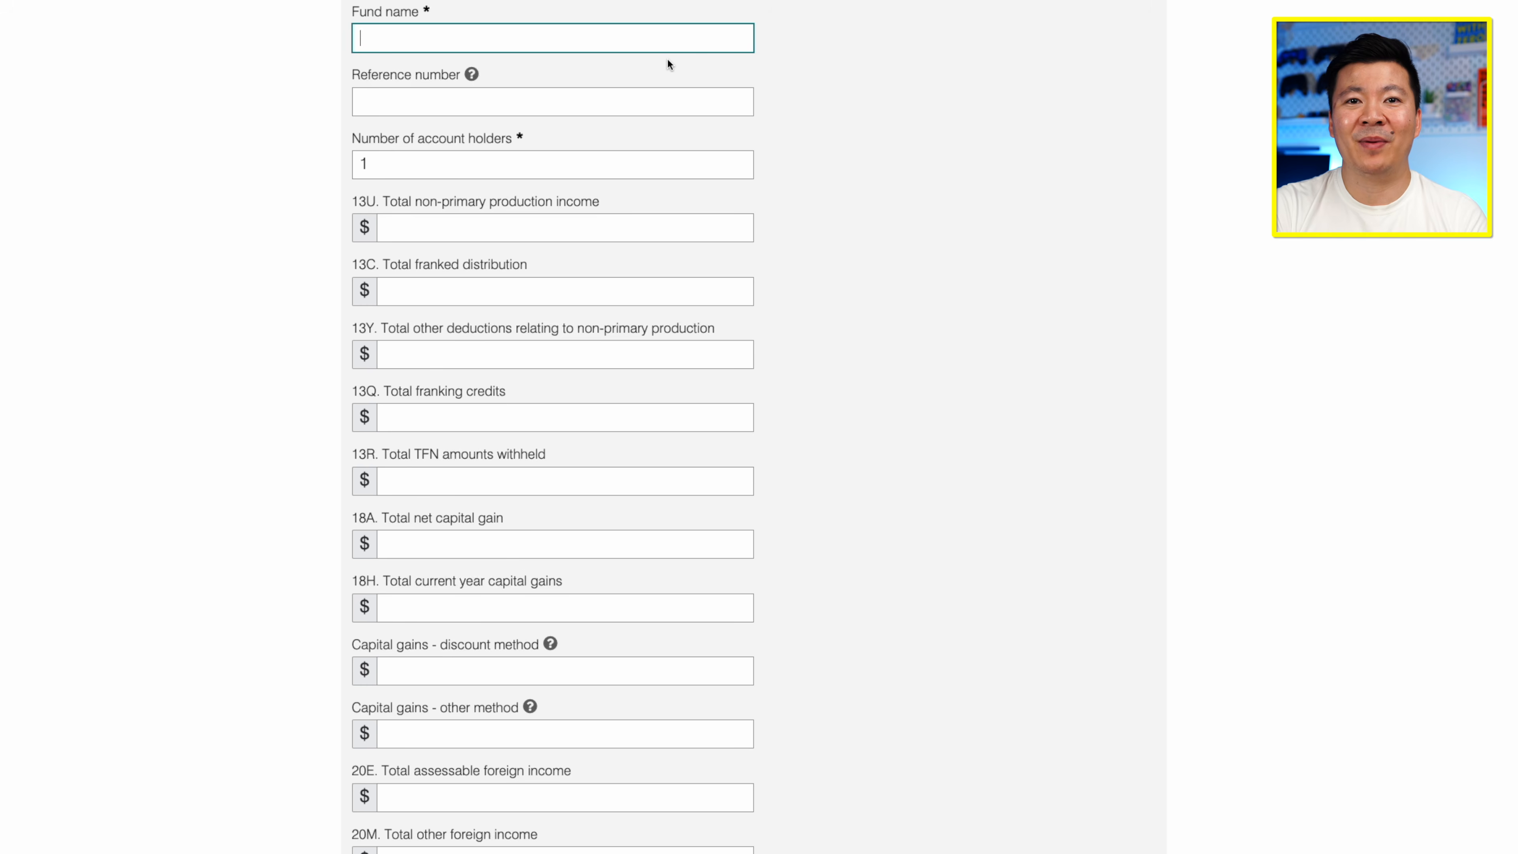
Step: Enter the VAS distribution with statement amounts 124, 1446 and 443, and save it
type("VAS")
mouse_move(471, 74)
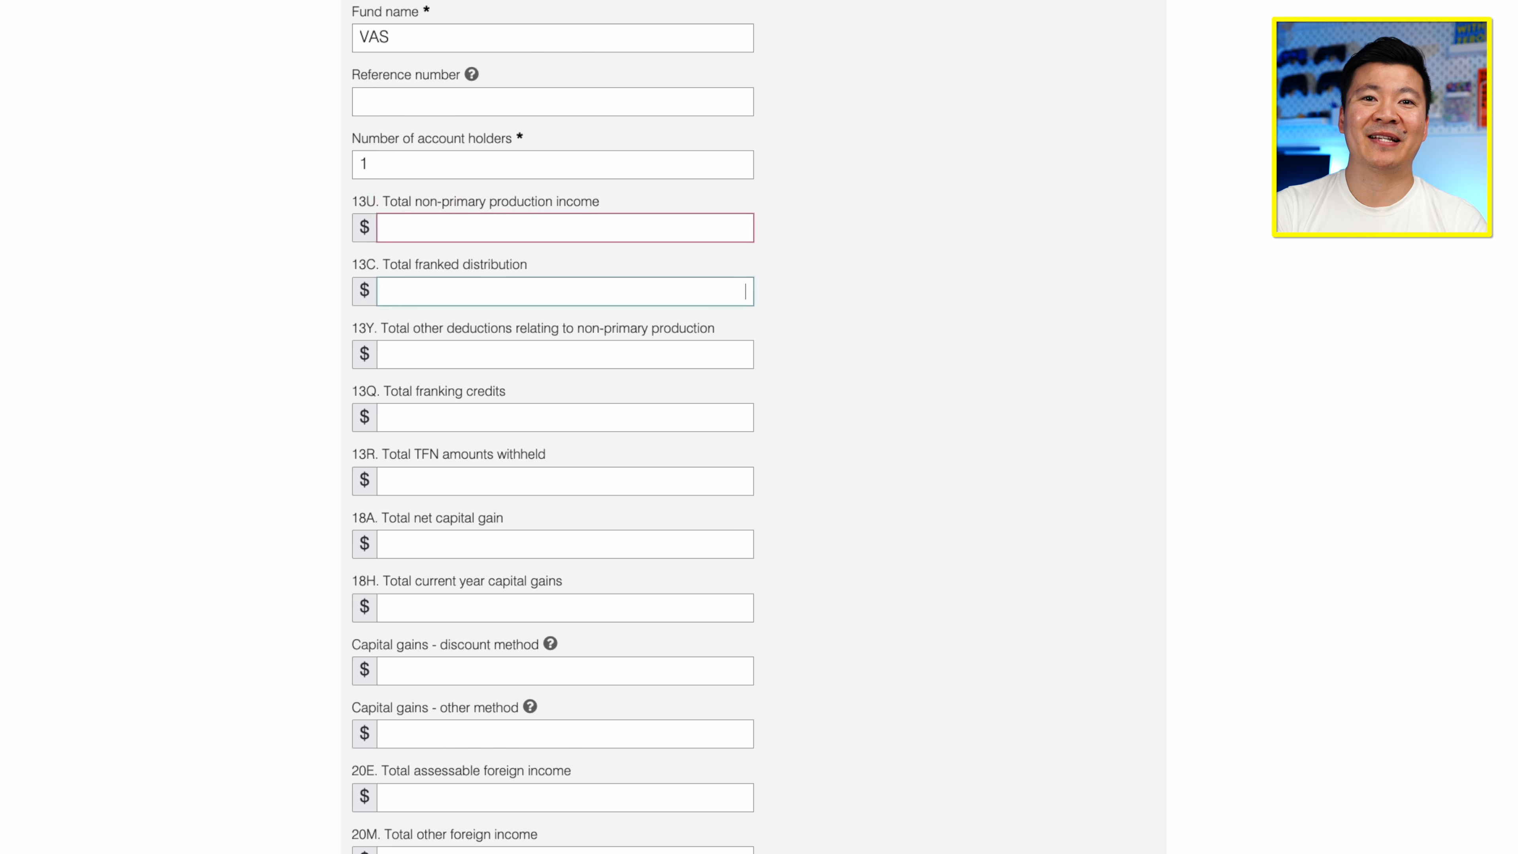
left_click(565, 292)
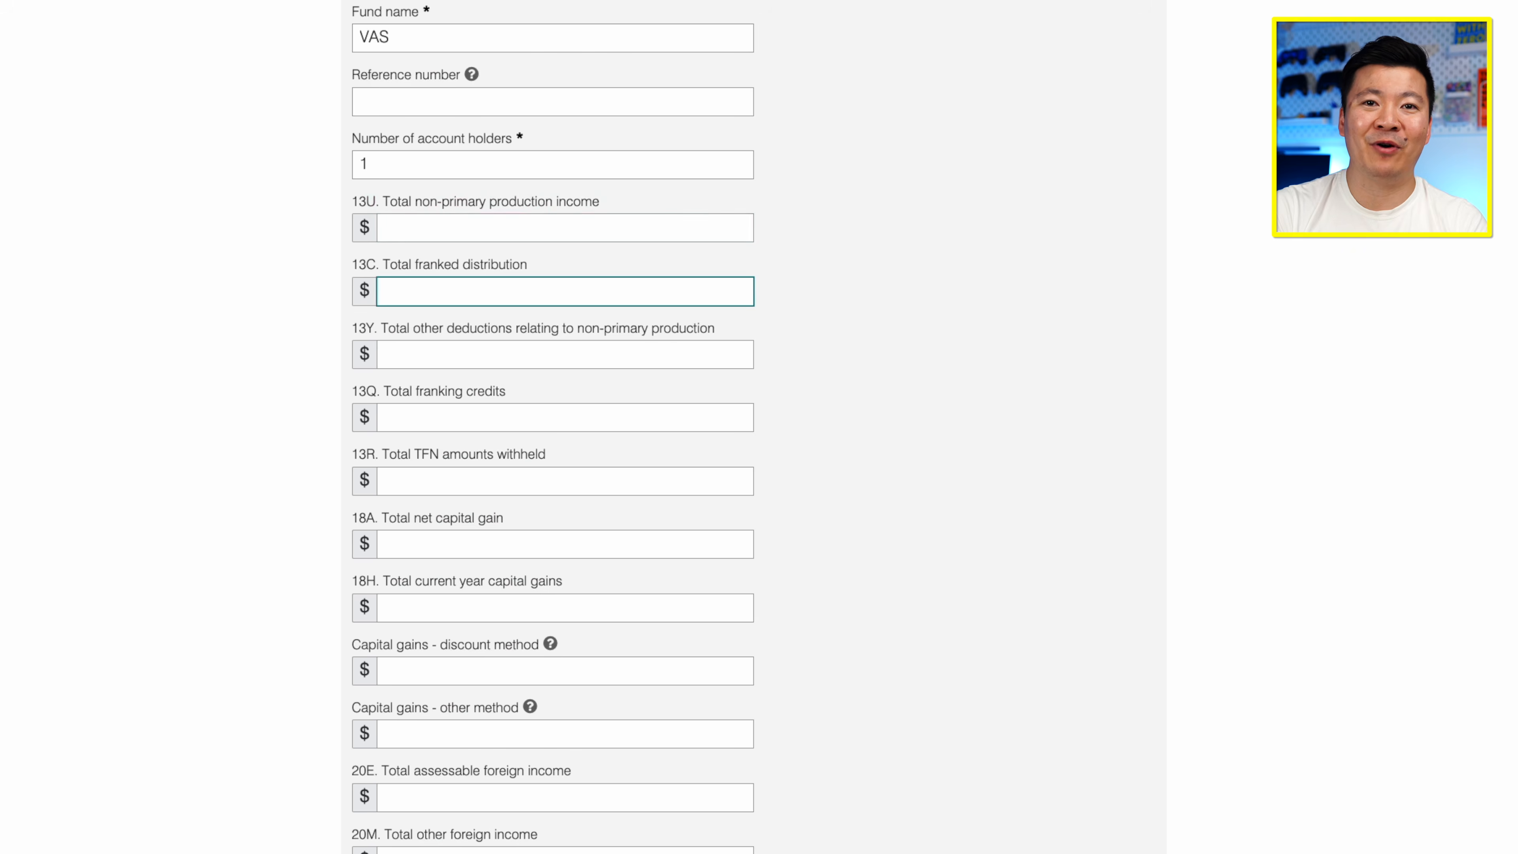
left_click(706, 233)
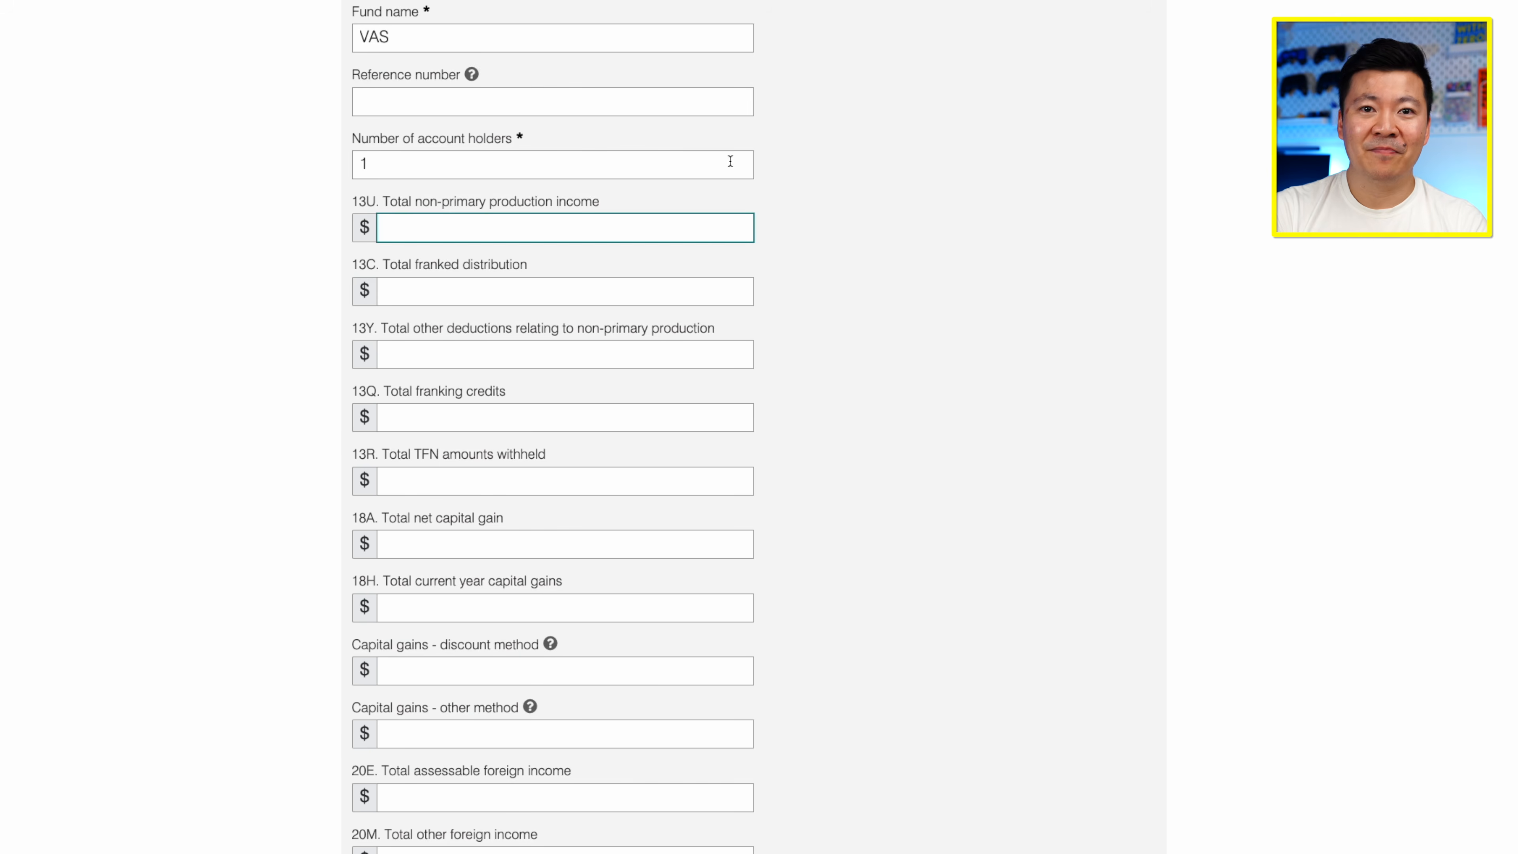
type("124")
key("Tab")
type("1446")
key("Tab")
type("443")
key("Tab")
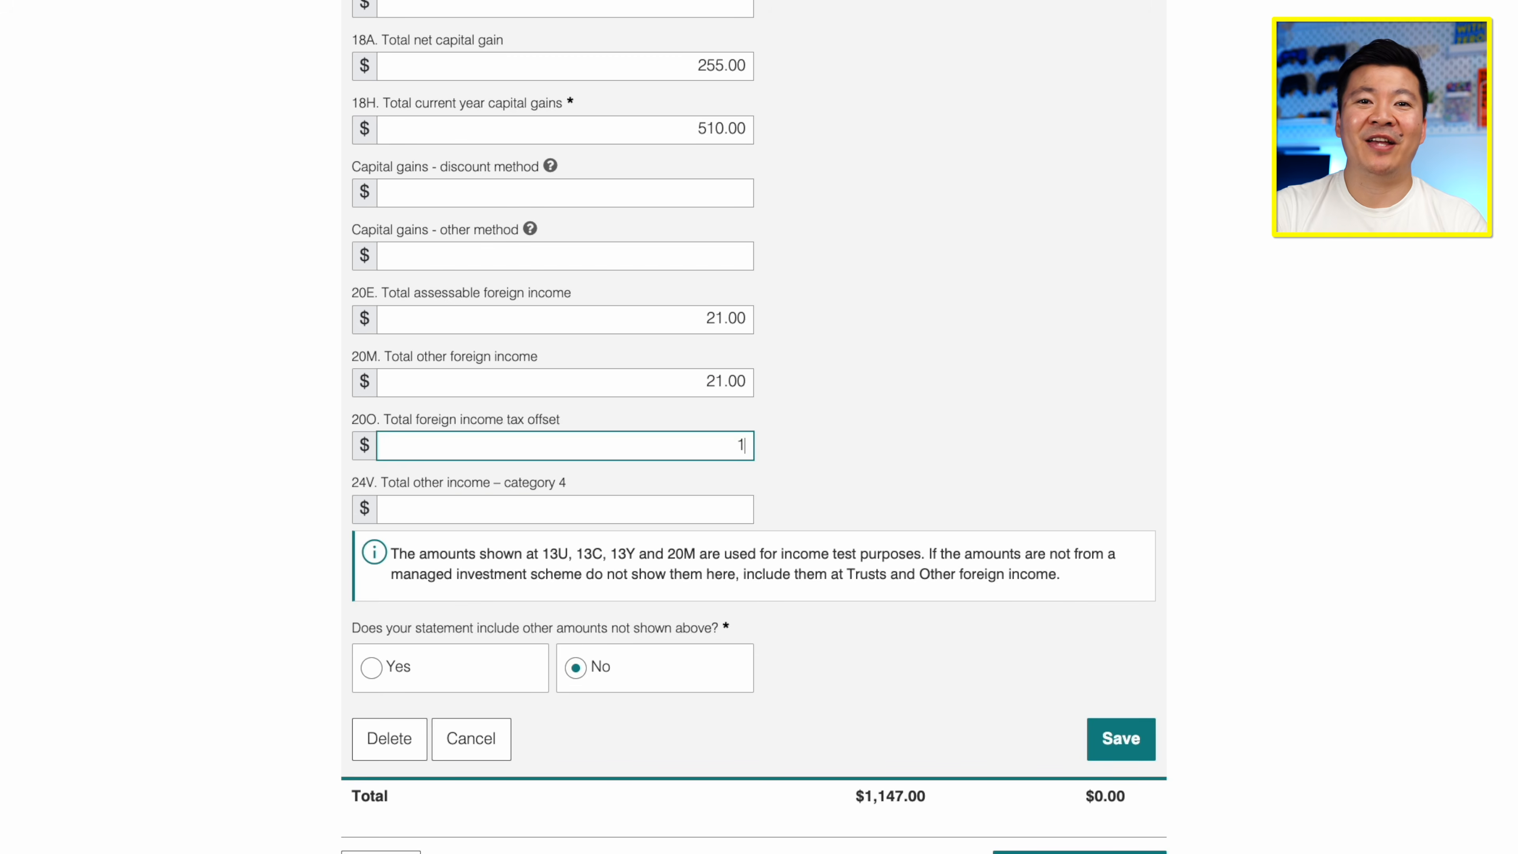
key("Tab")
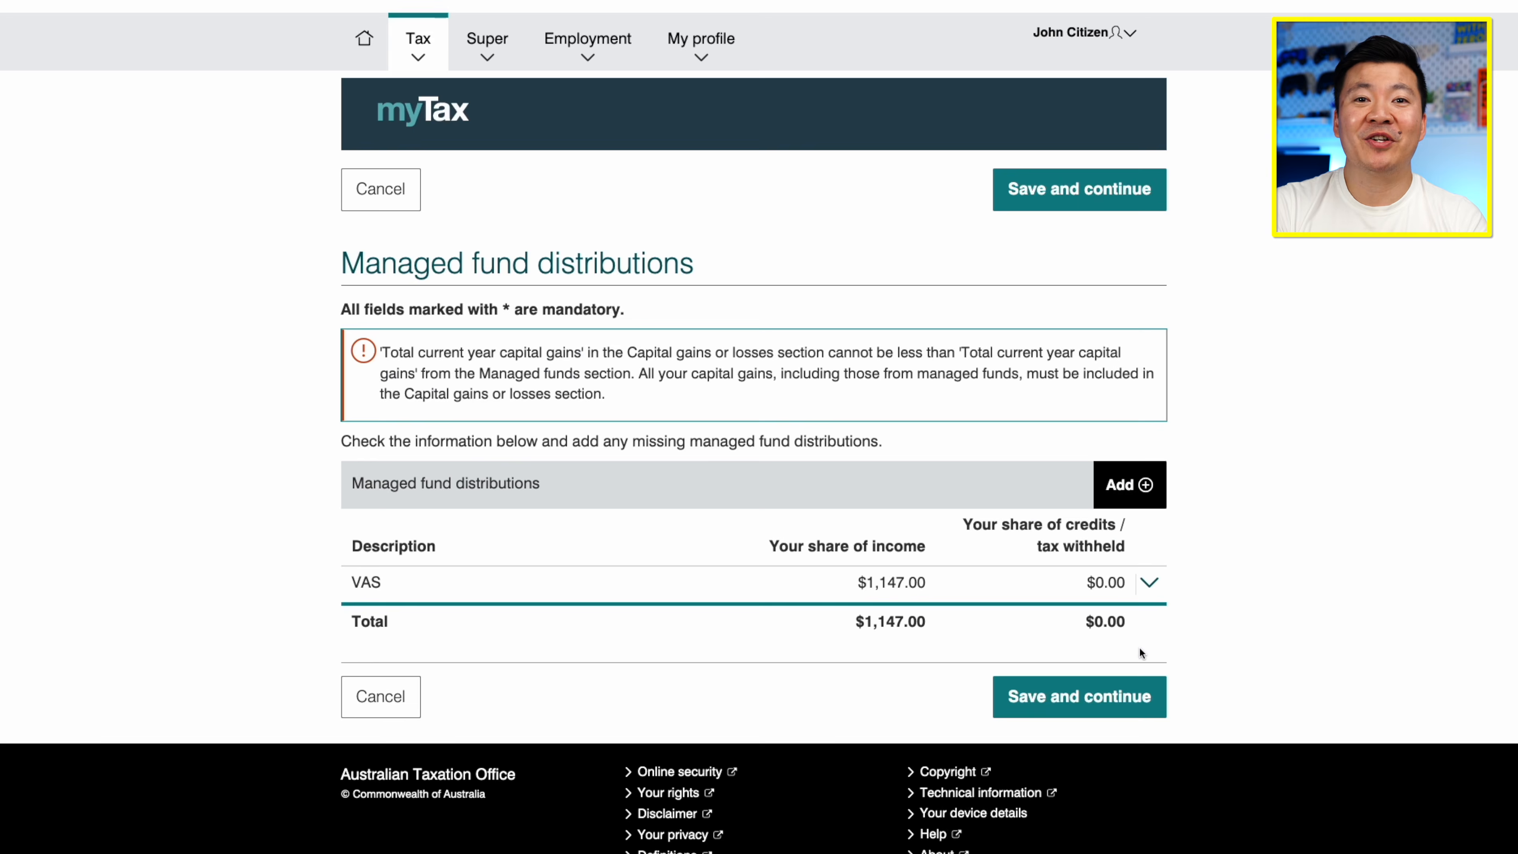
left_click(1140, 679)
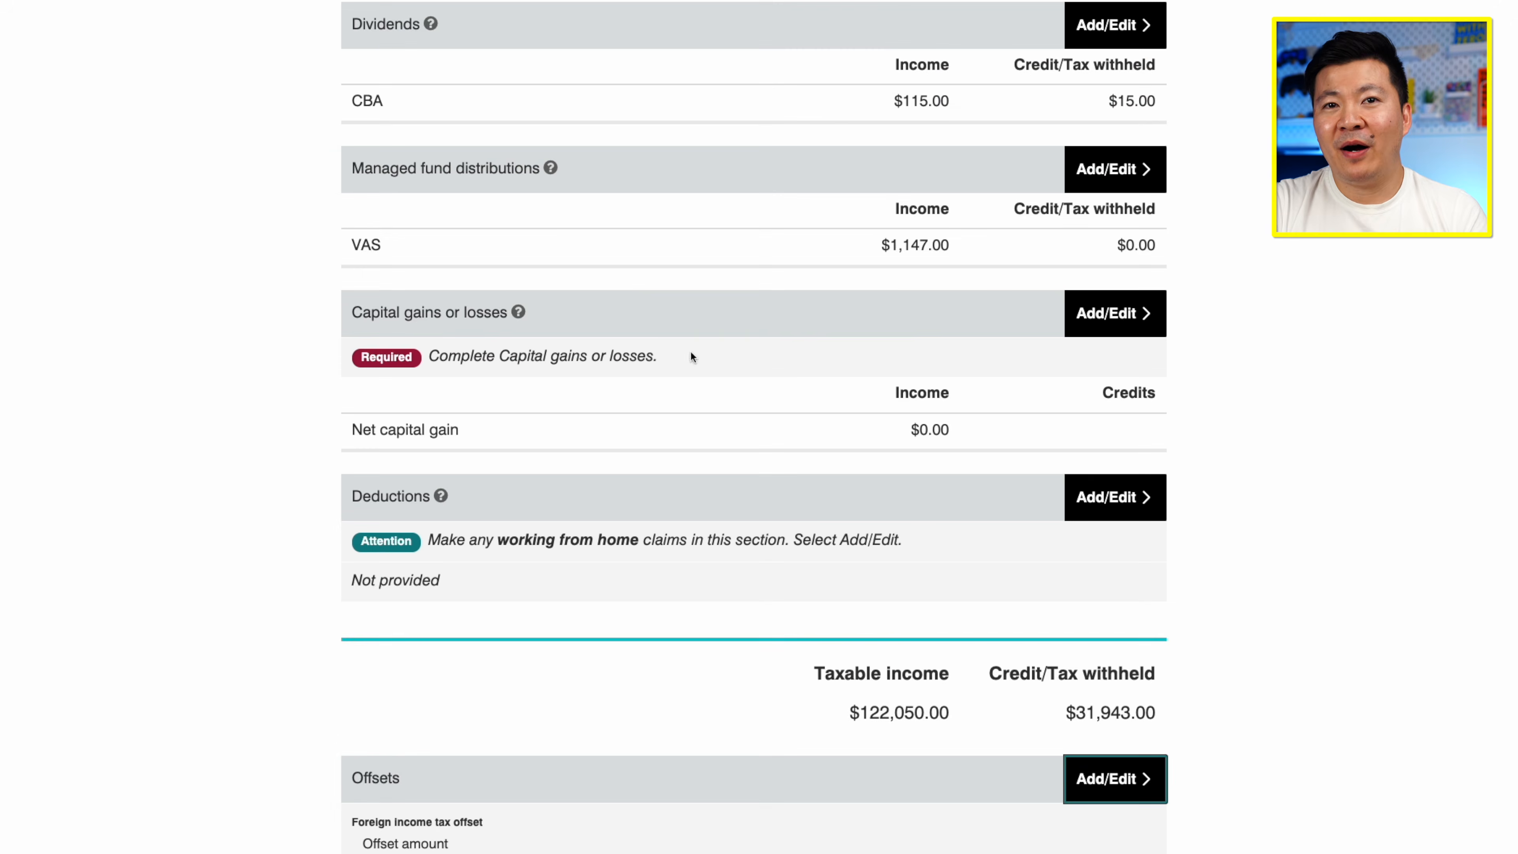
Step: Enter $1,000 total current year capital gains and $500 net capital gain with No exemption, then save
left_click(1107, 320)
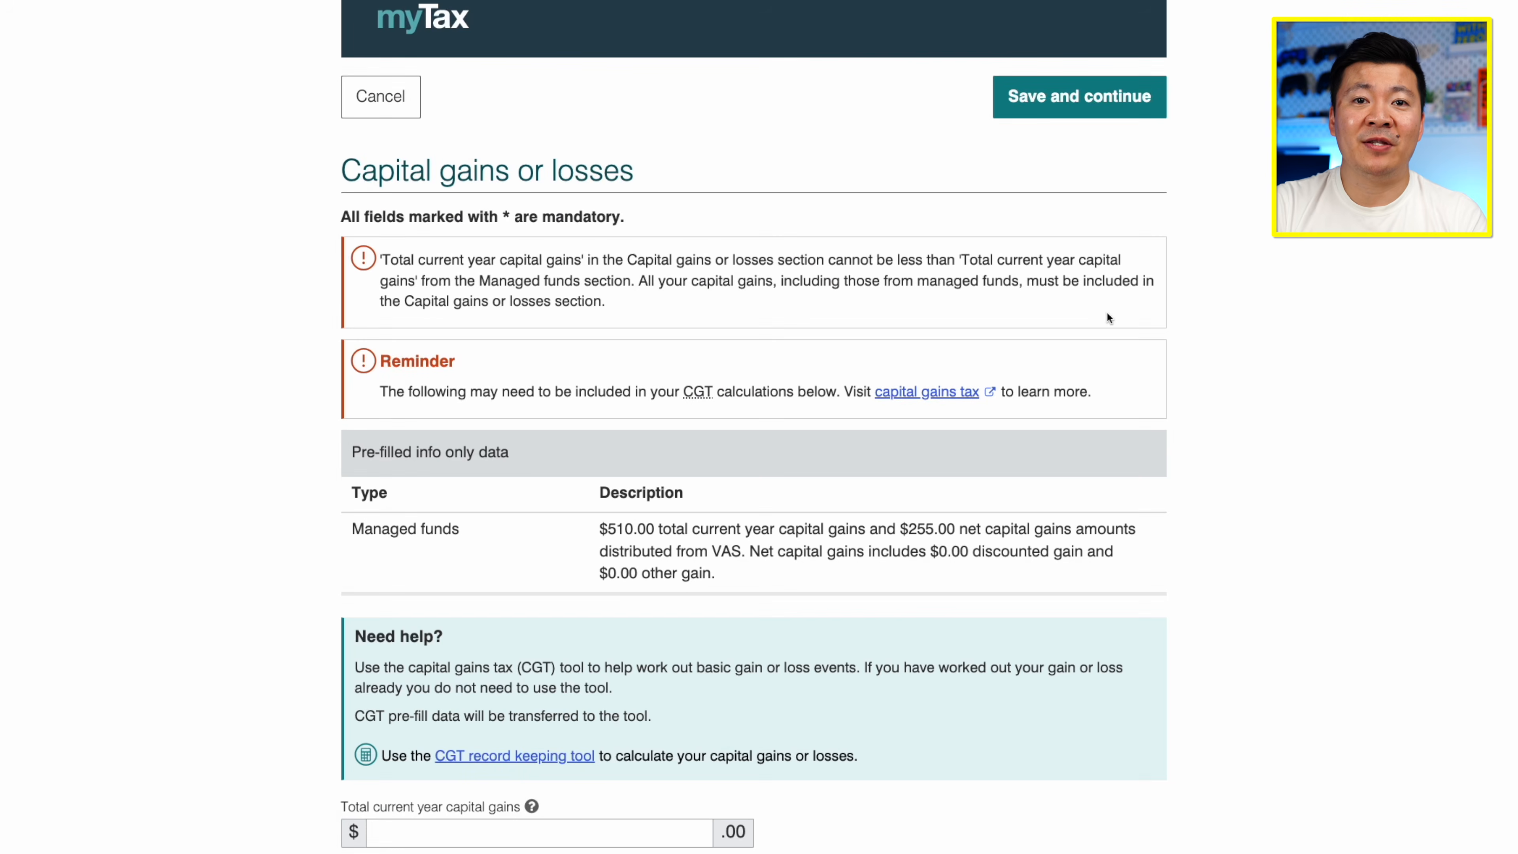
scroll(753, 427, "down", 8)
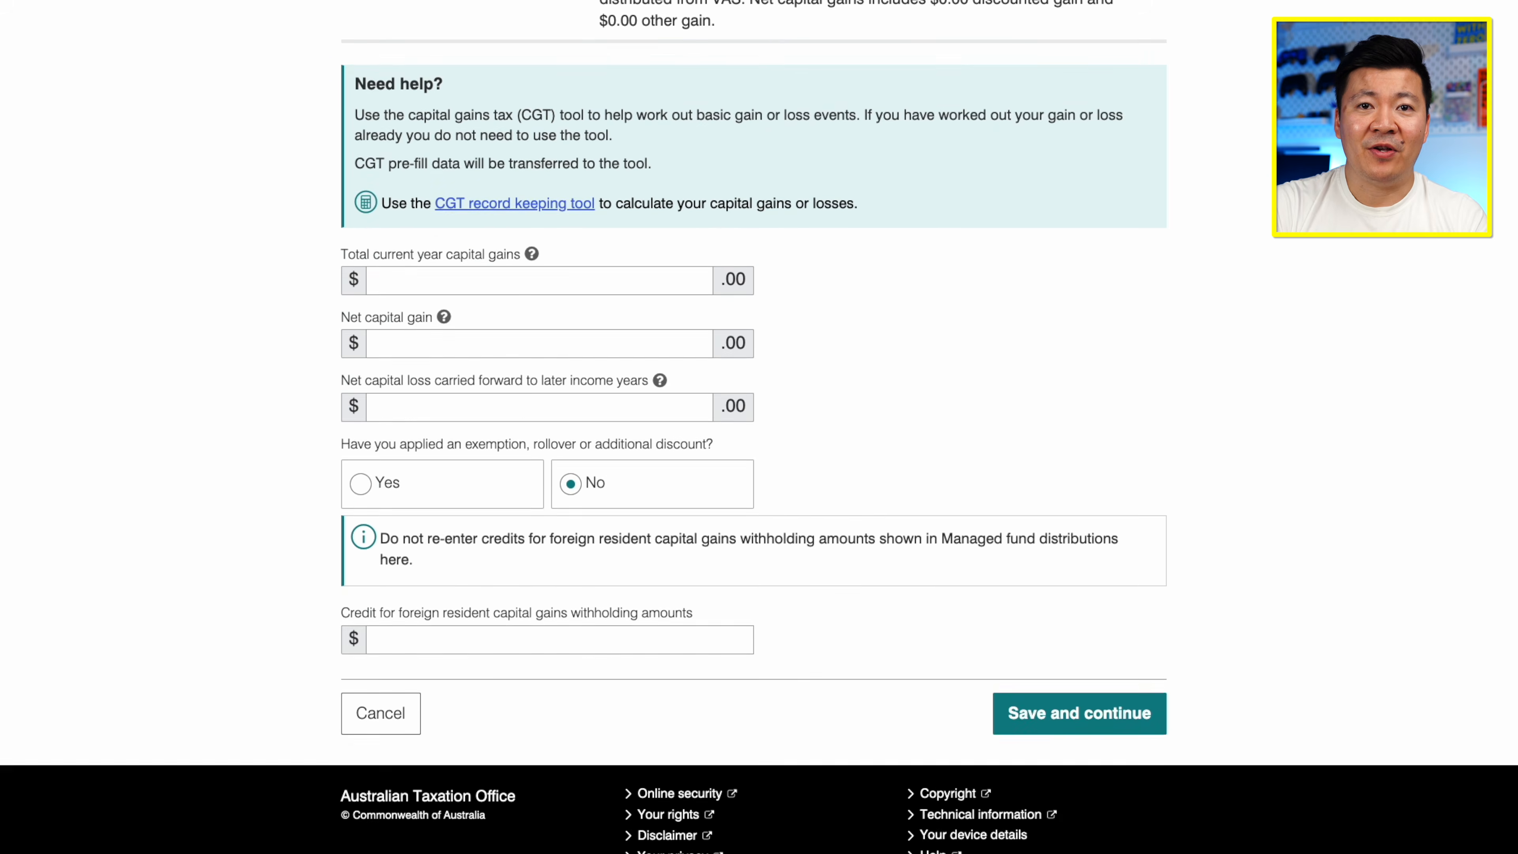
scroll(753, 427, "up", 2)
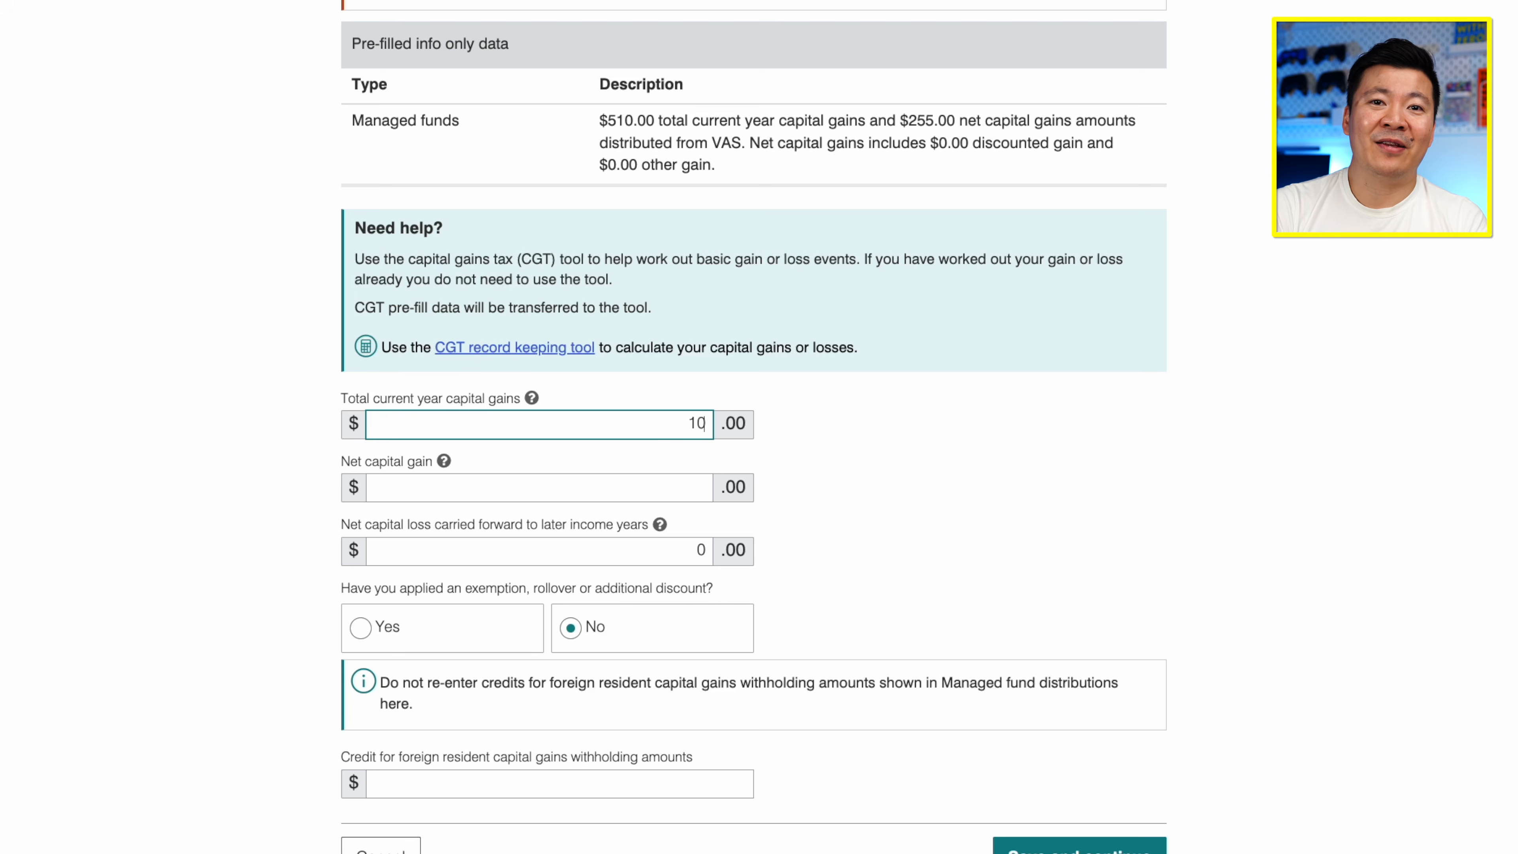
key("Tab")
key("Tab")
type("5")
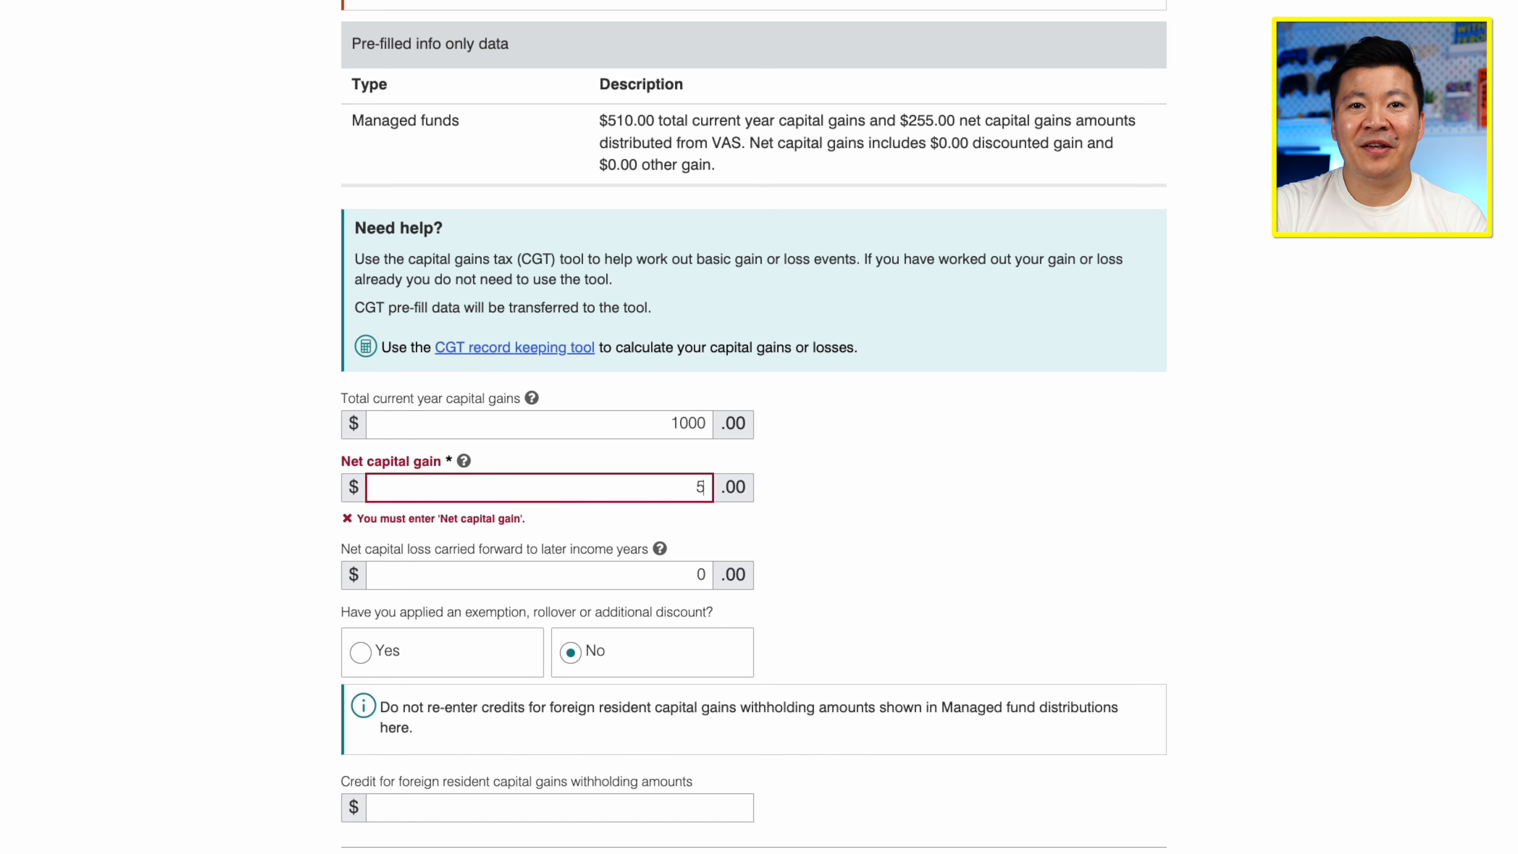
key("Tab")
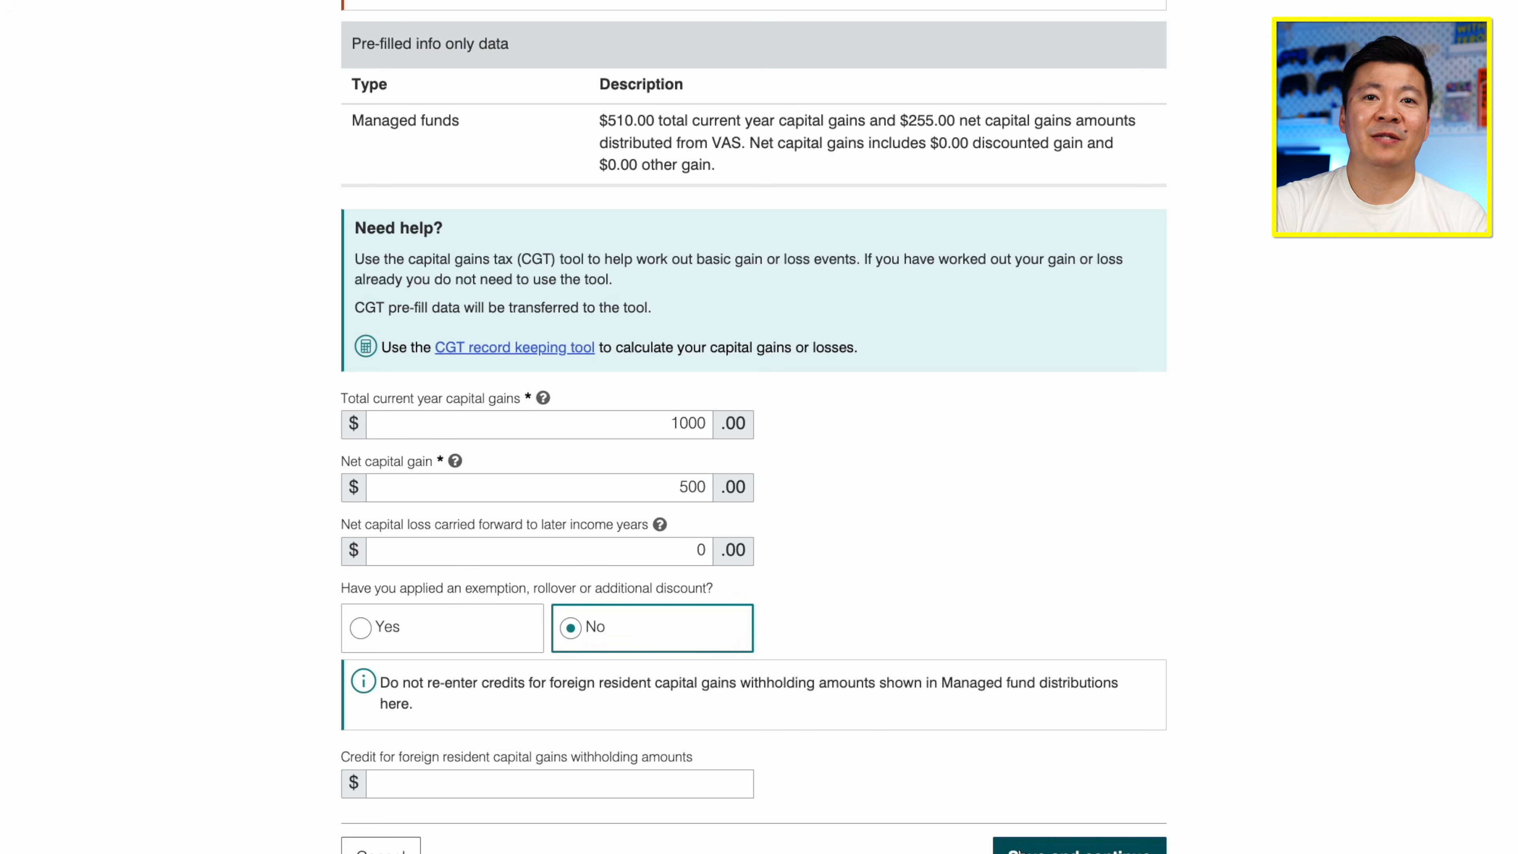
left_click(1079, 846)
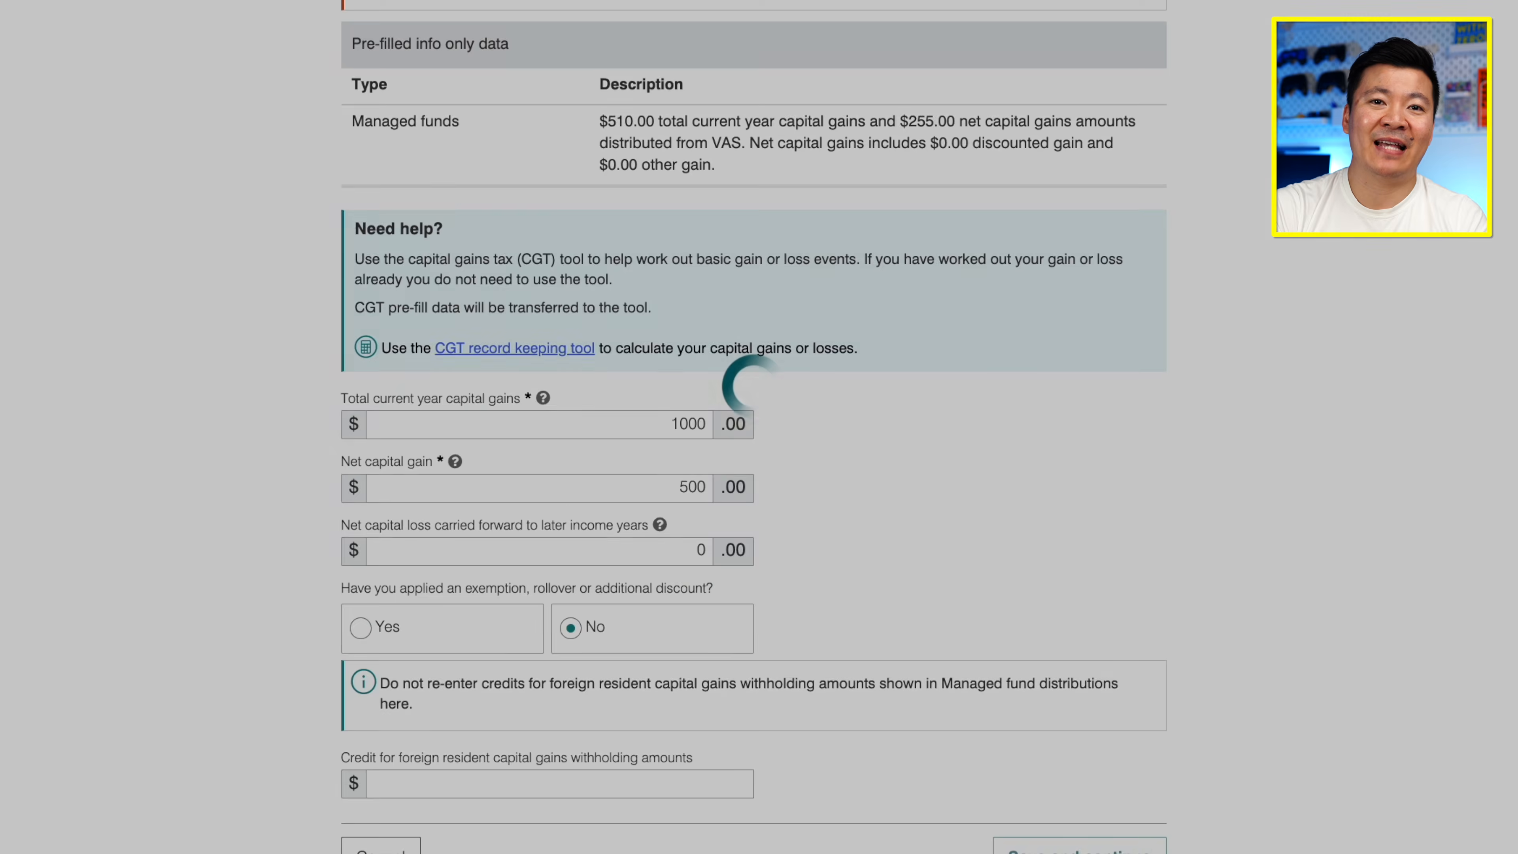
Step: Open the Deductions page and add a blank Work-related car expenses entry
scroll(759, 427, "down", 10)
left_click(1127, 278)
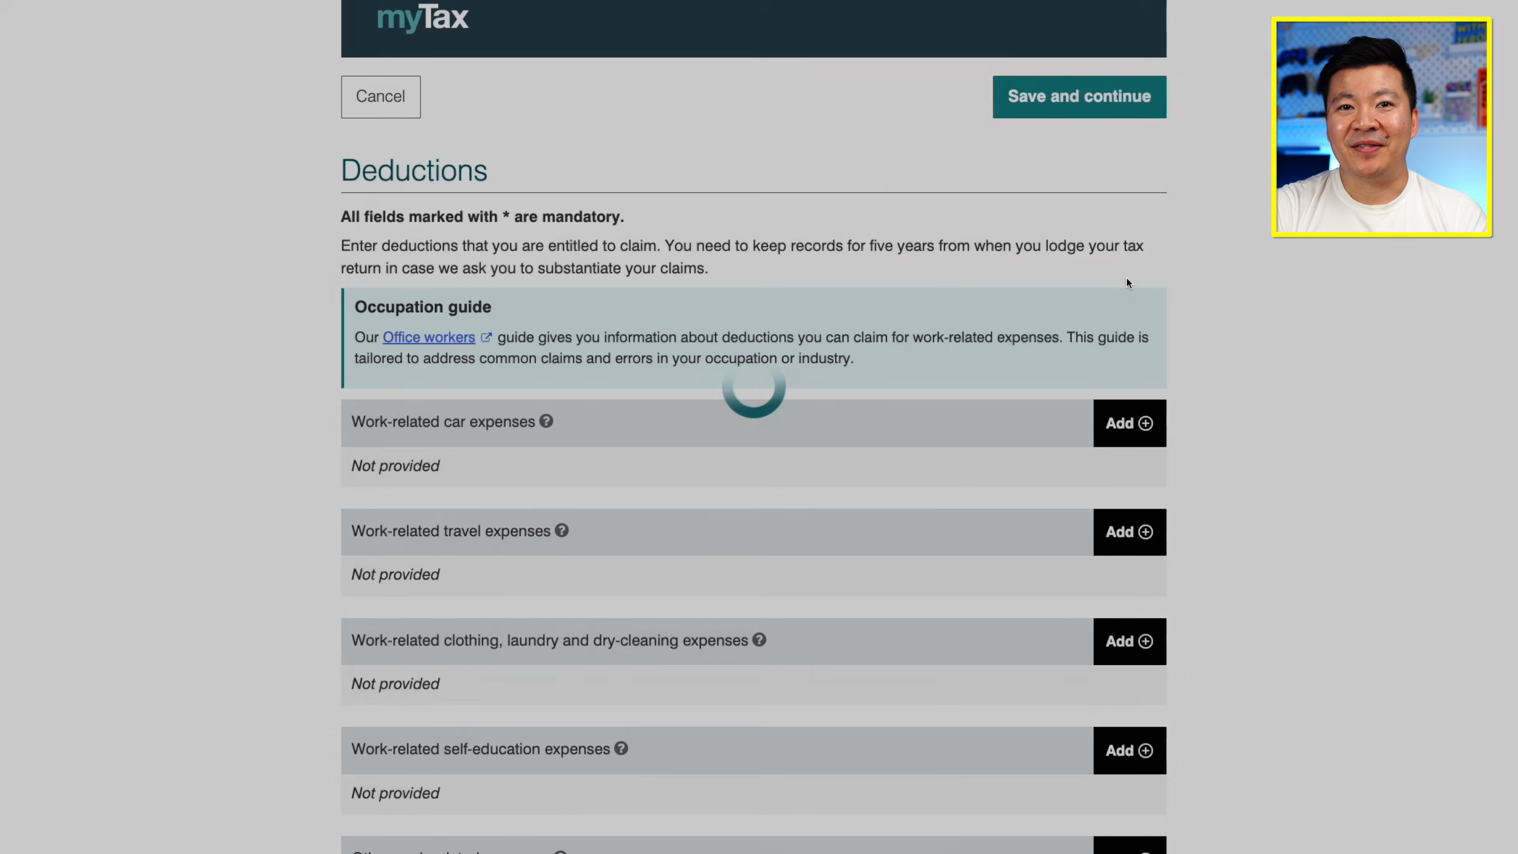
scroll(754, 427, "down", 5)
scroll(755, 427, "down", 9)
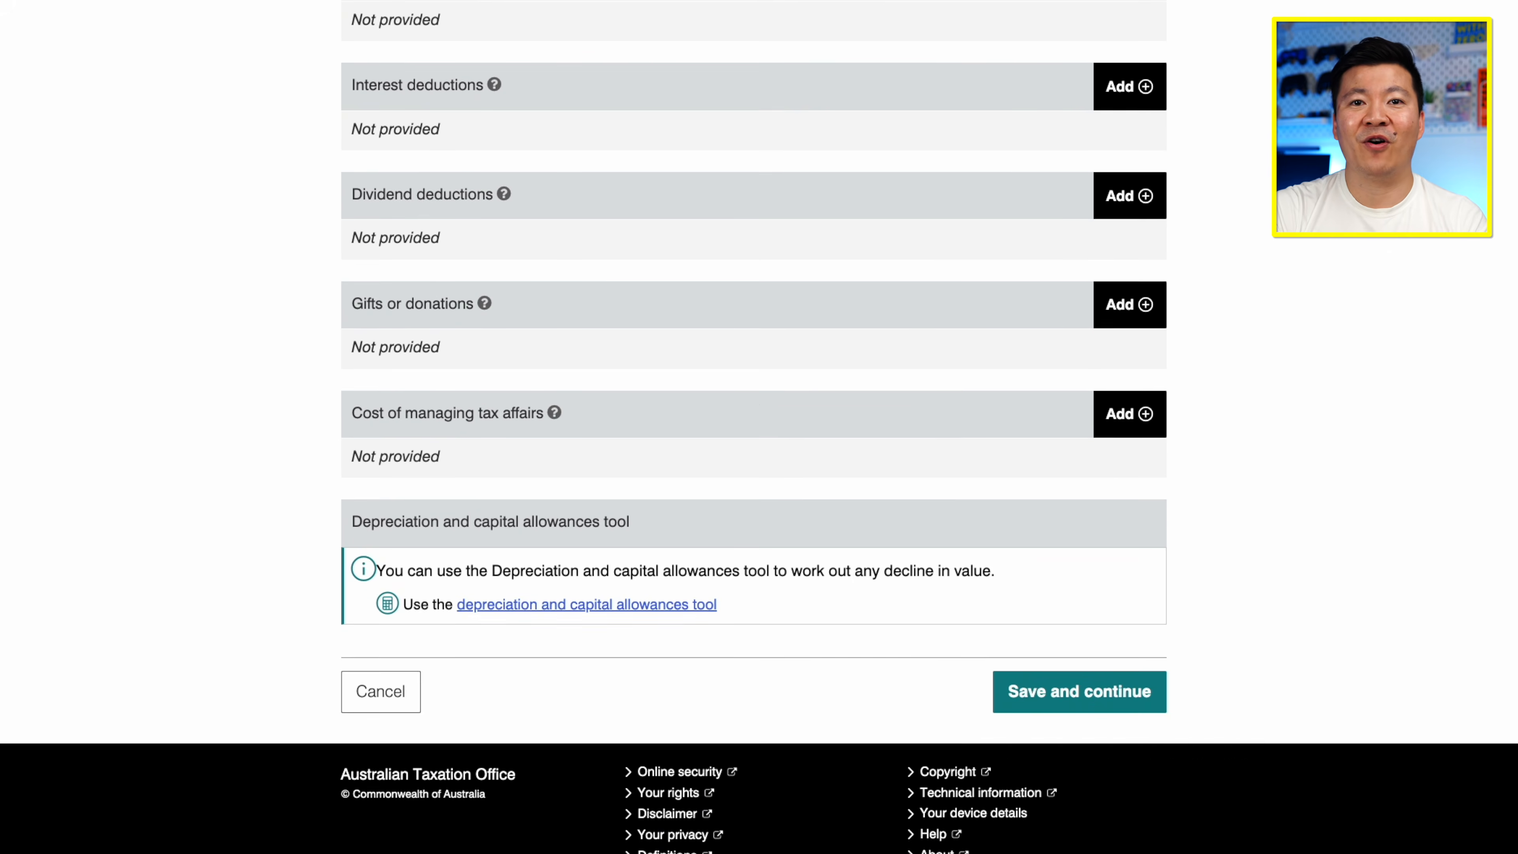
scroll(548, 431, "up", 15)
mouse_move(546, 429)
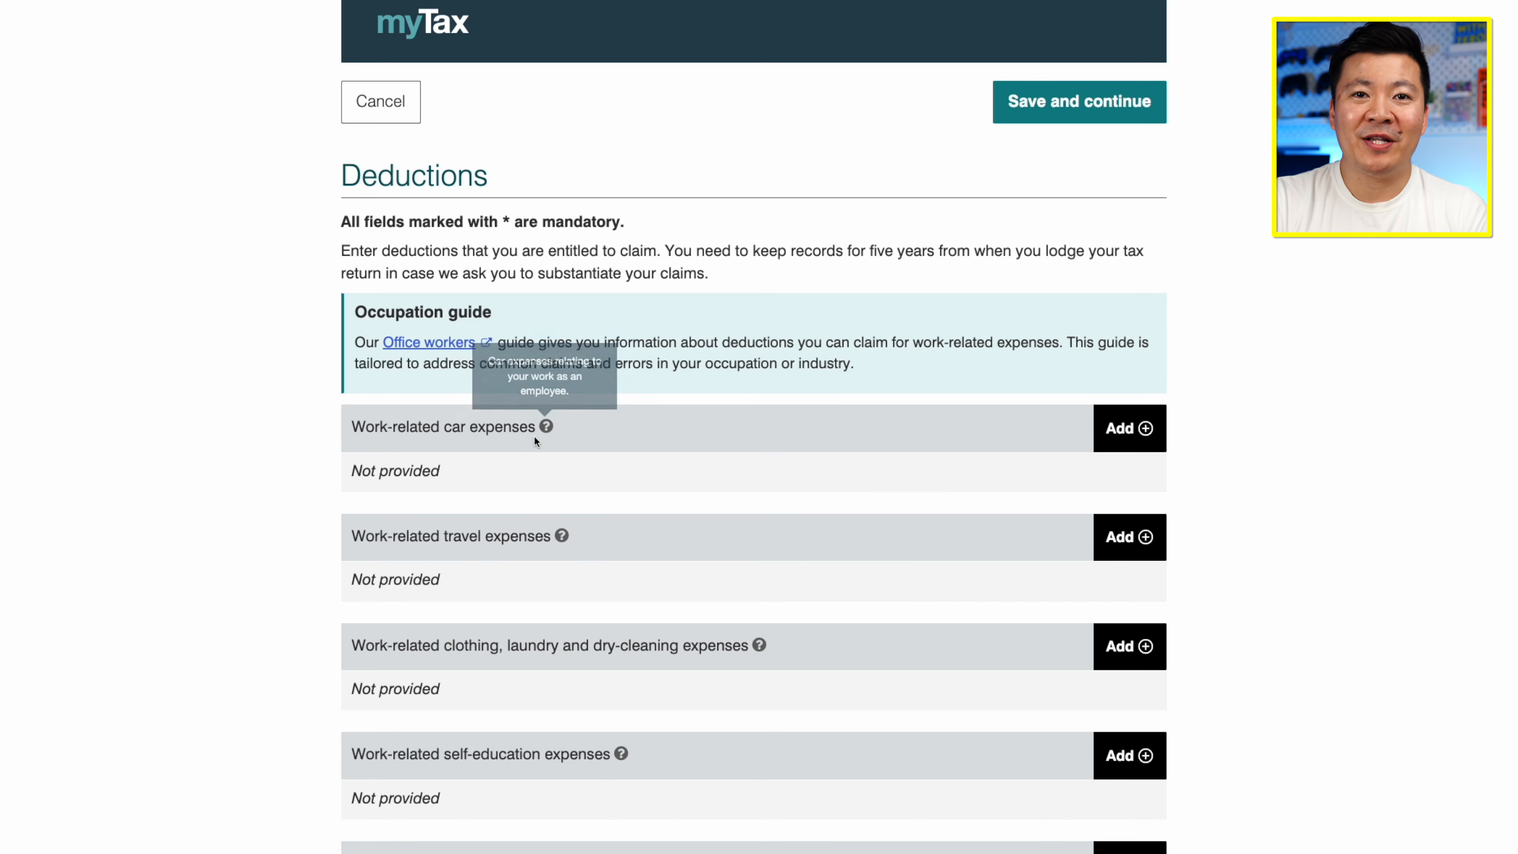
left_click(1123, 428)
scroll(647, 566, "down", 3)
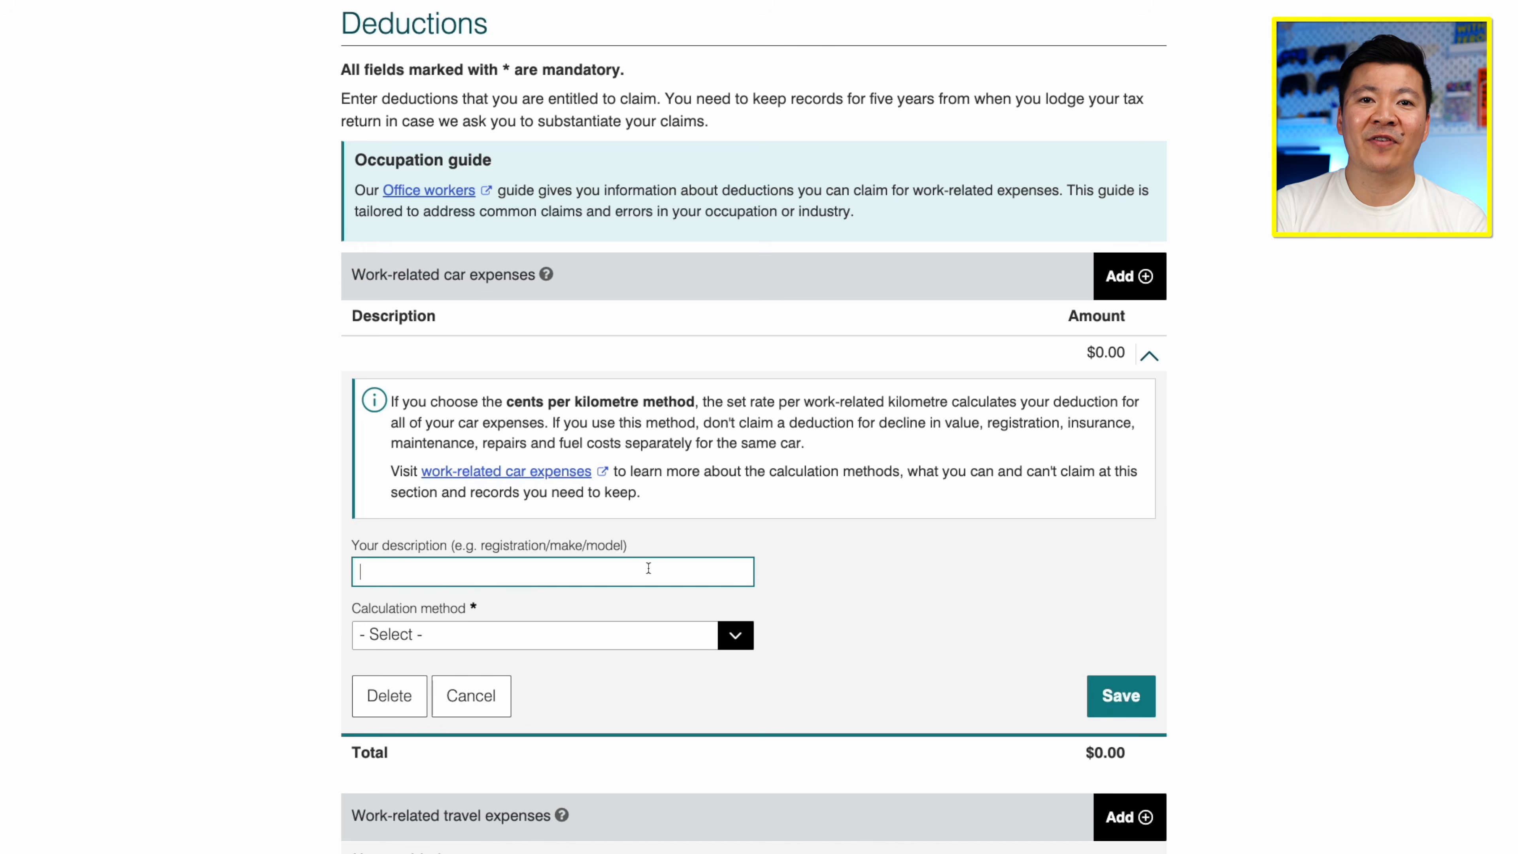
Step: Claim Car Travel by cents per kilometre for 1000 km, totalling $780, and save it
left_click(735, 635)
left_click(648, 654)
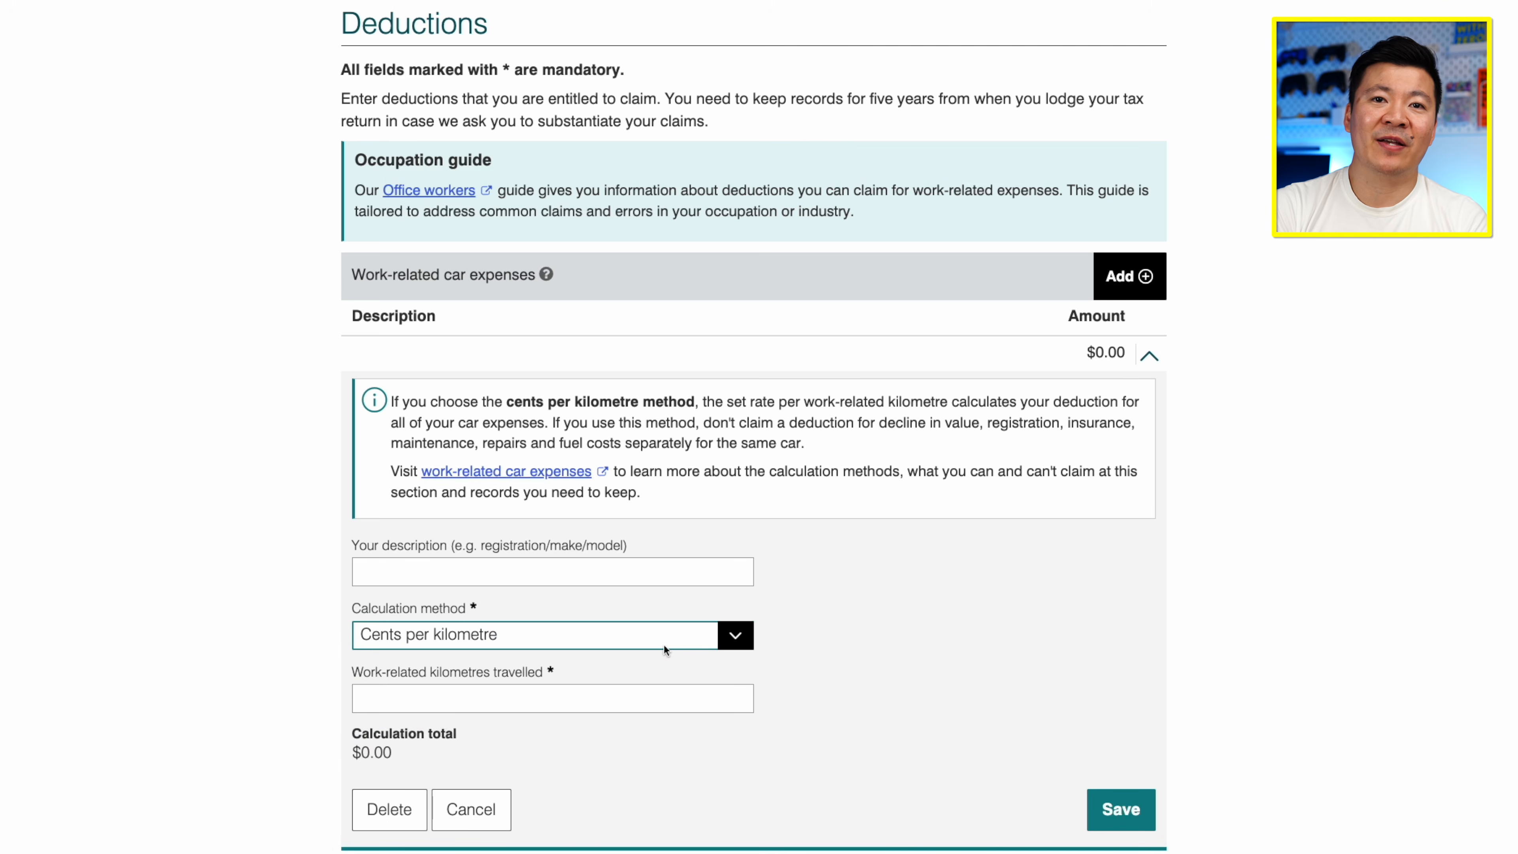
type("Car Travel")
key("Tab")
key("Tab")
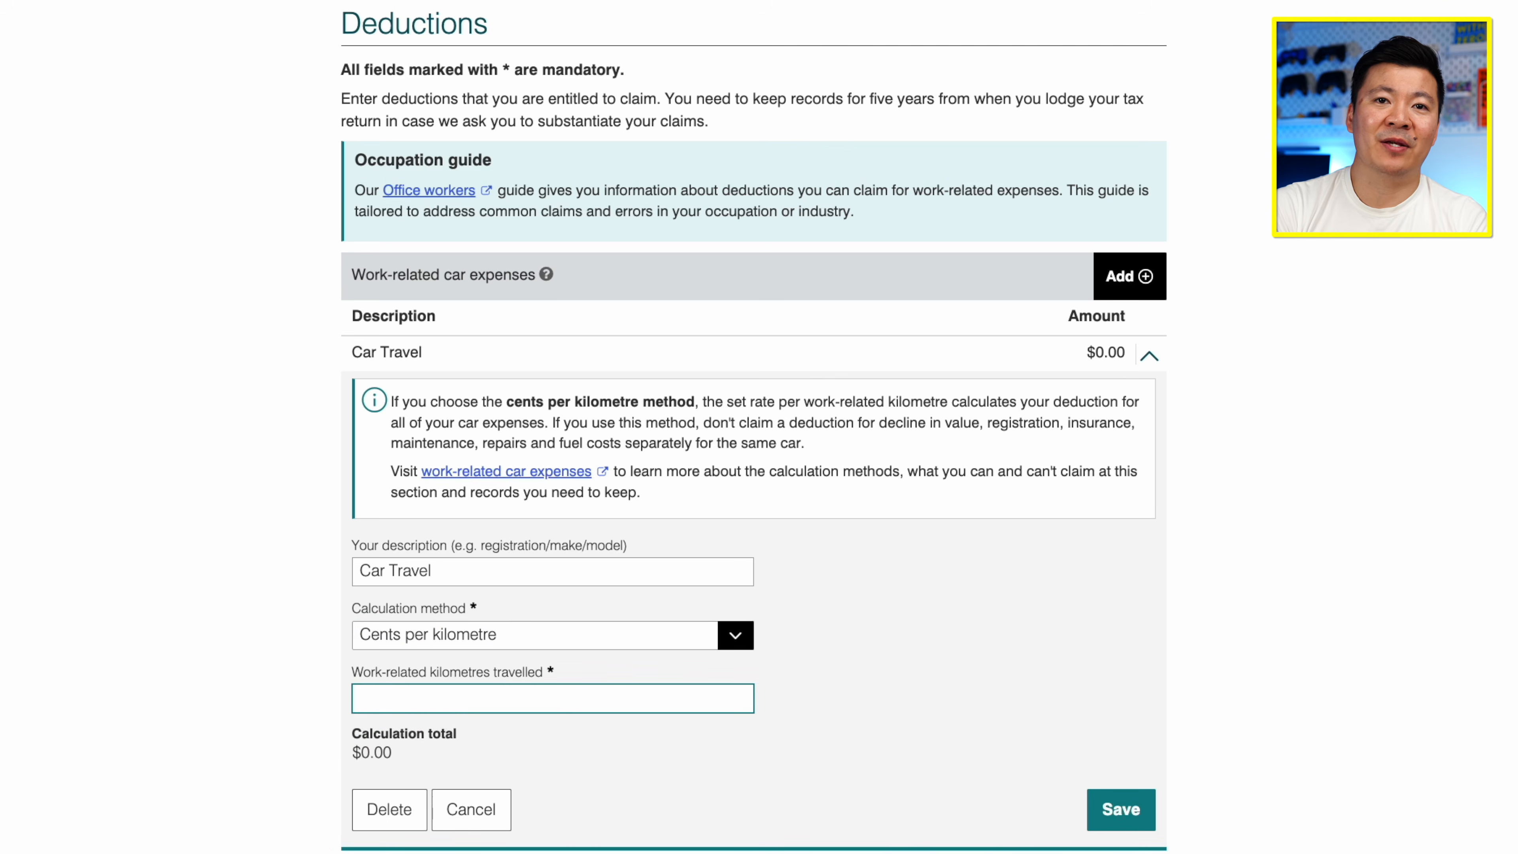
type("1000")
key("Tab")
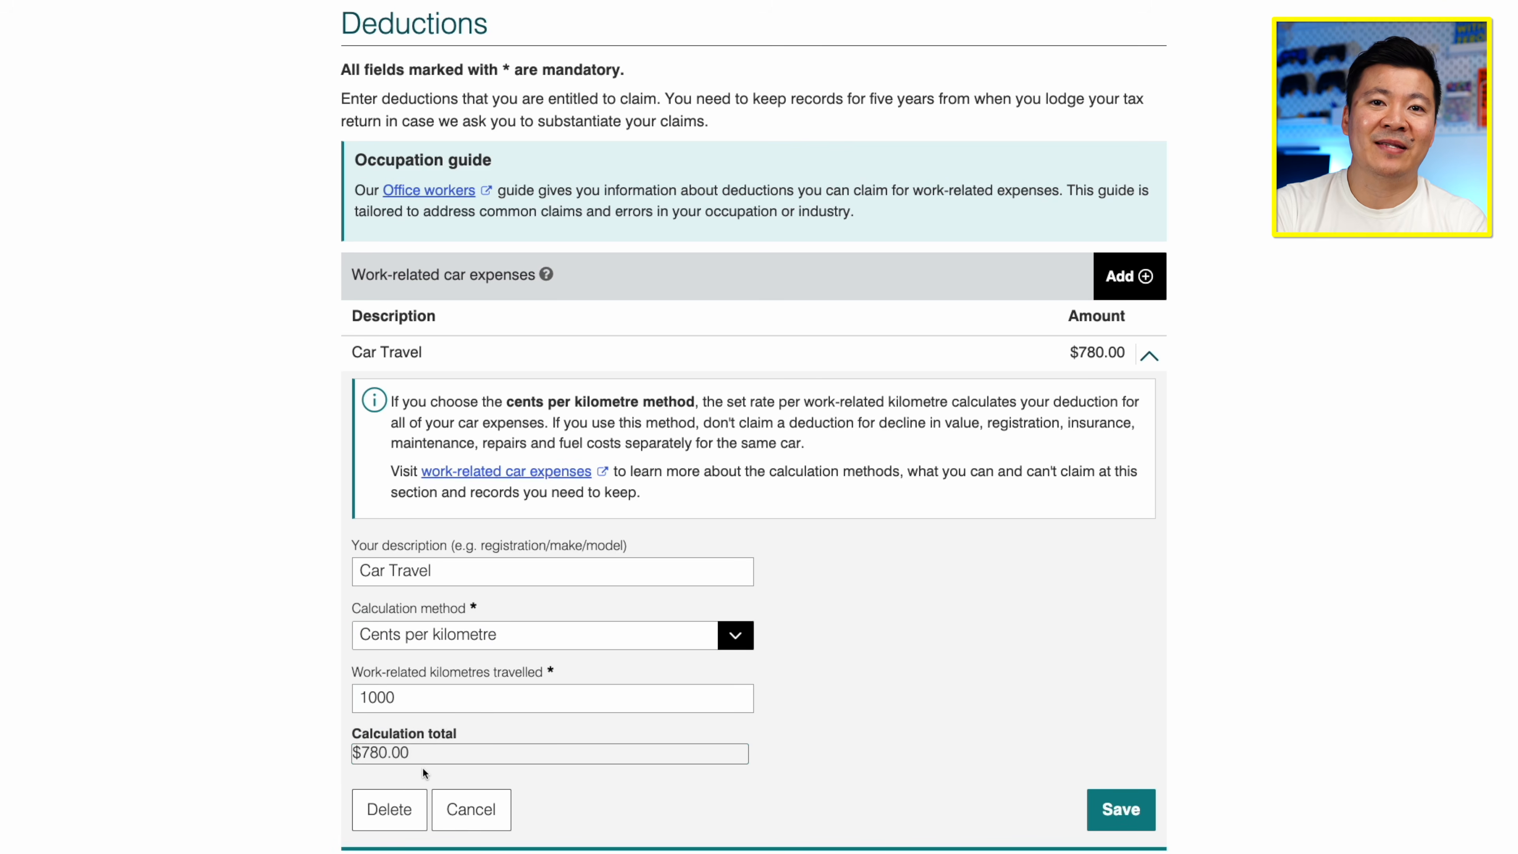
key("Return")
mouse_move(622, 674)
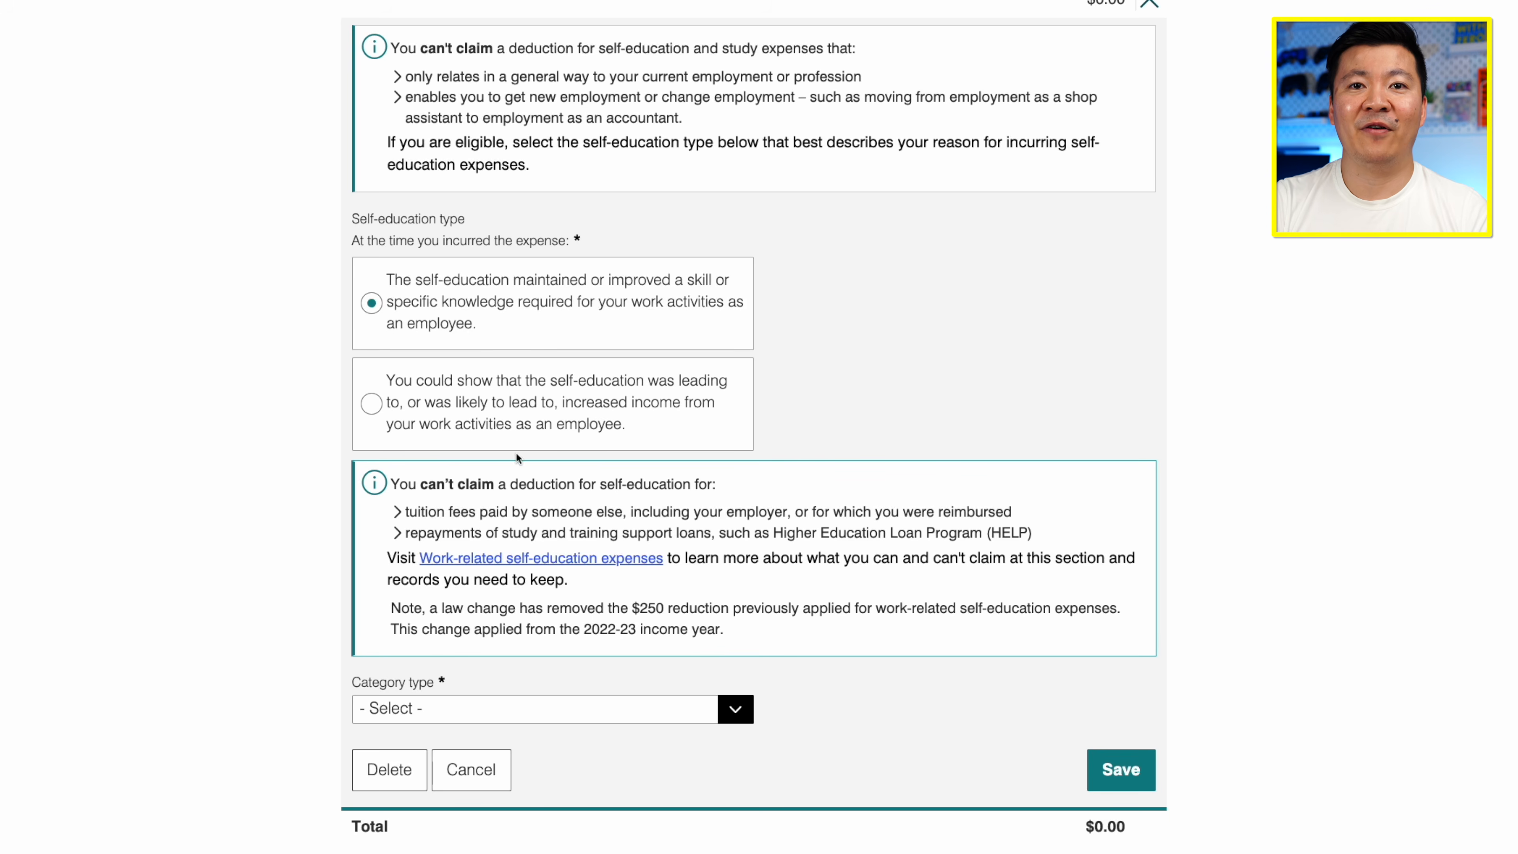
Step: Set the category to General expenses and enter CPA Course Fees at $2,840
left_click(742, 709)
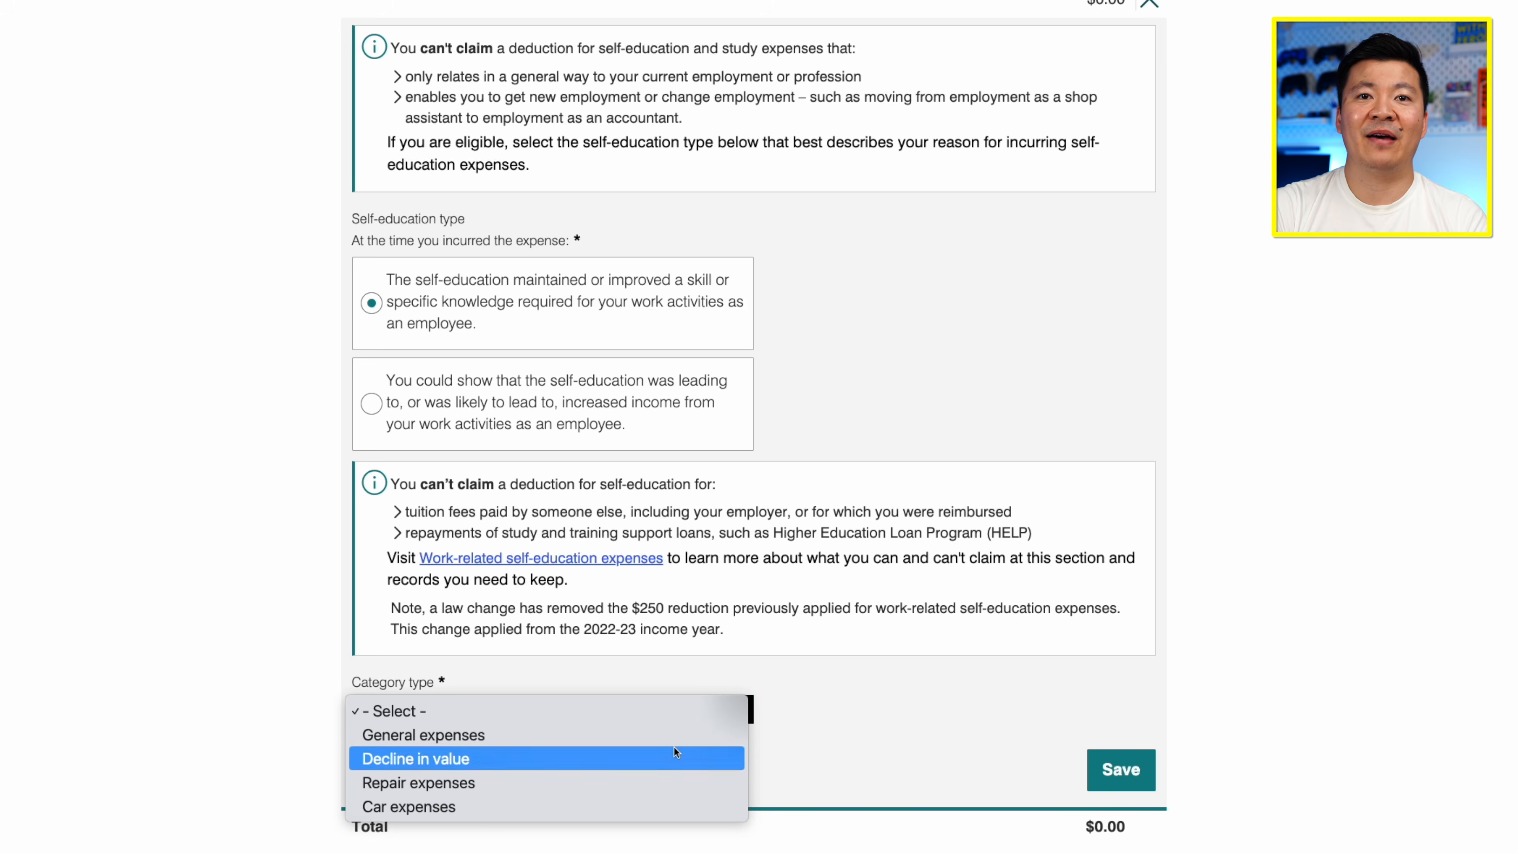
left_click(781, 704)
left_click(748, 709)
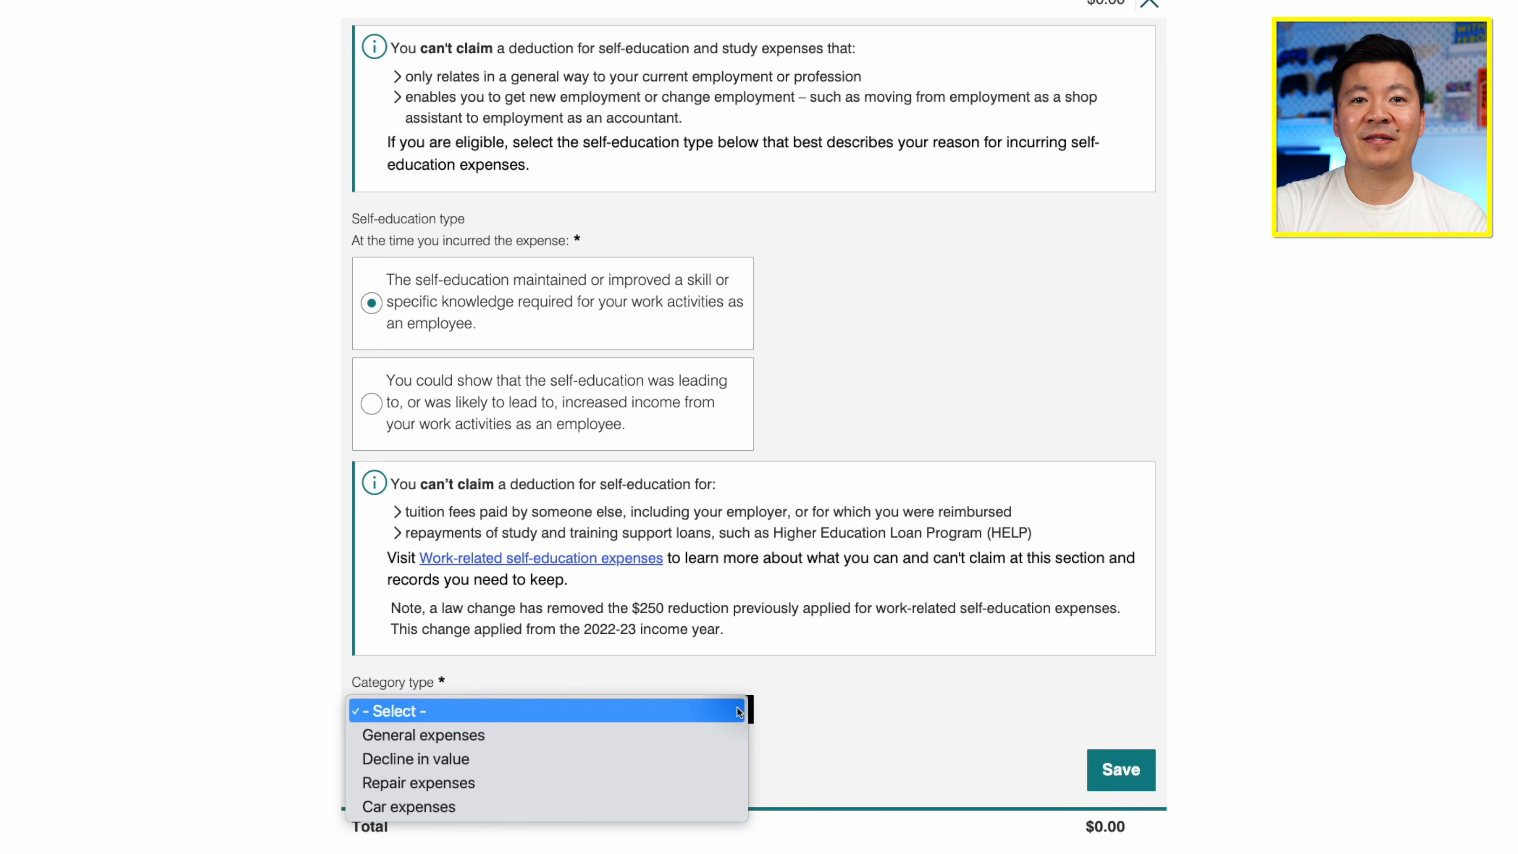
left_click(649, 733)
scroll(652, 734, "down", 5)
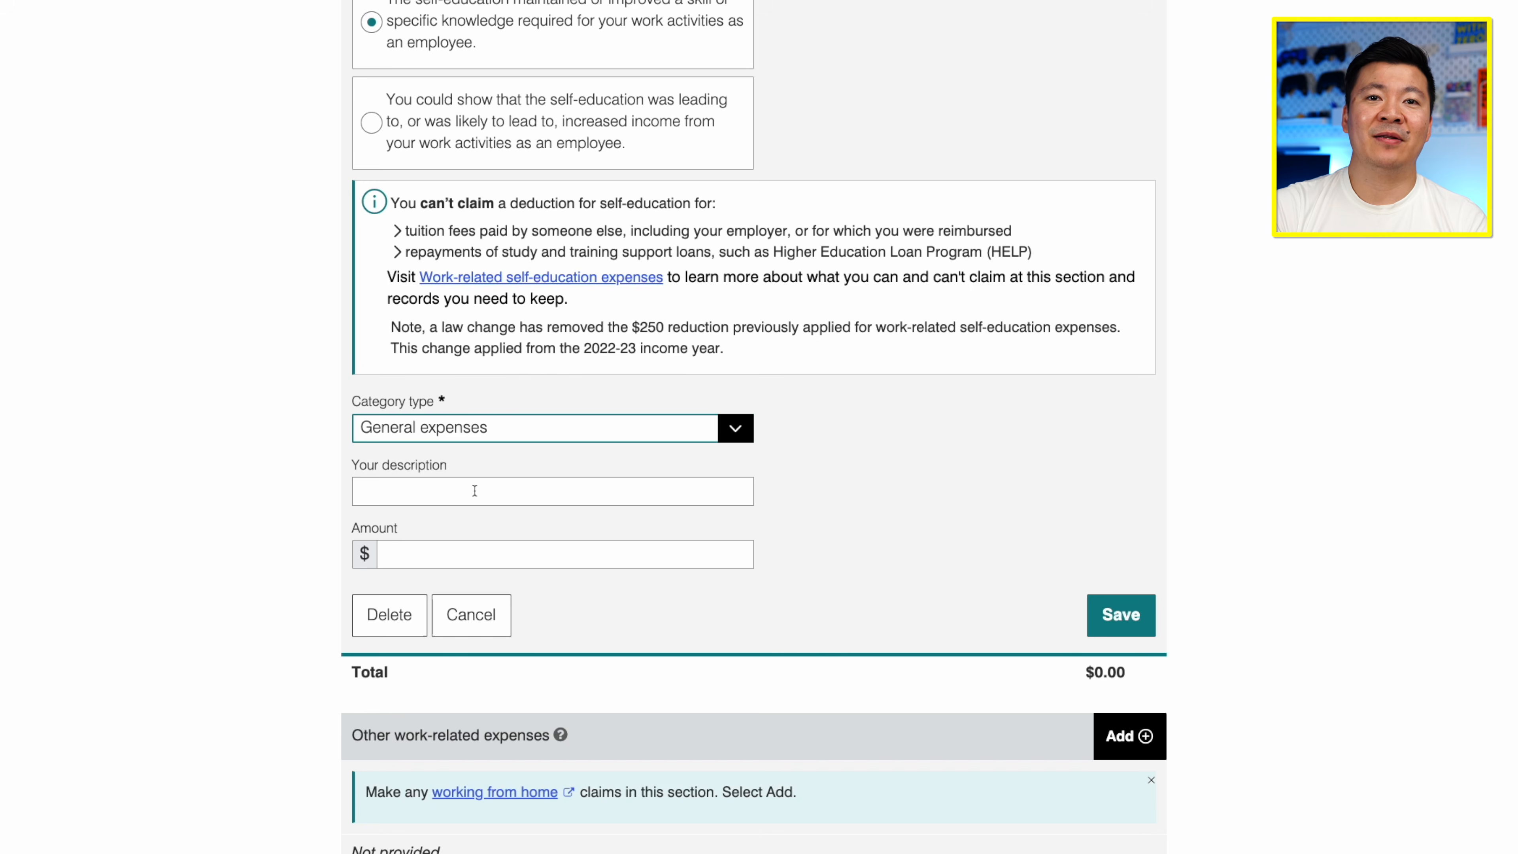
left_click(474, 490)
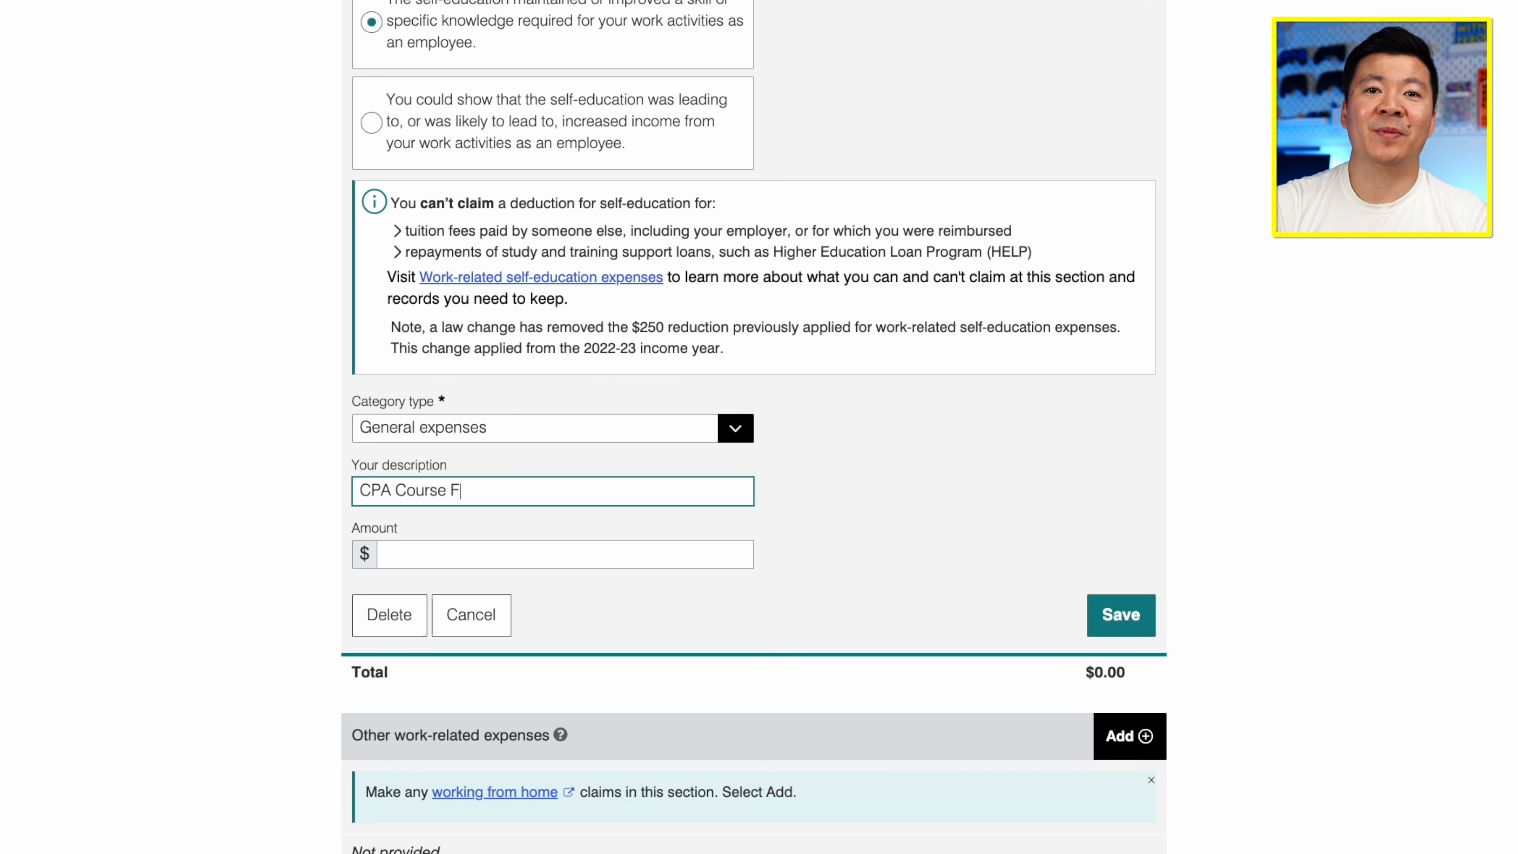
left_click(745, 553)
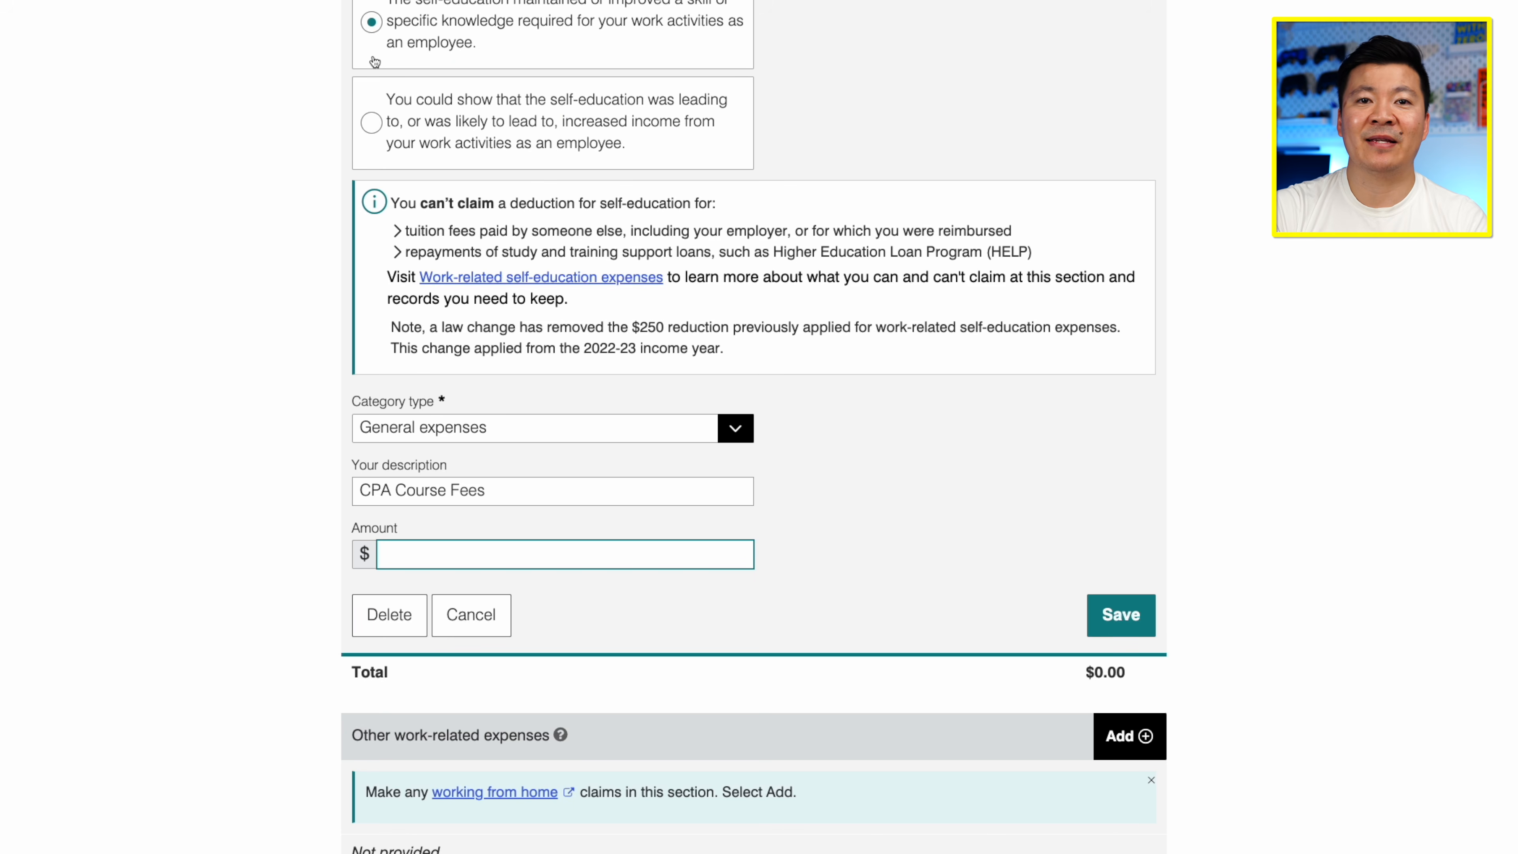
type("2840")
key("Tab")
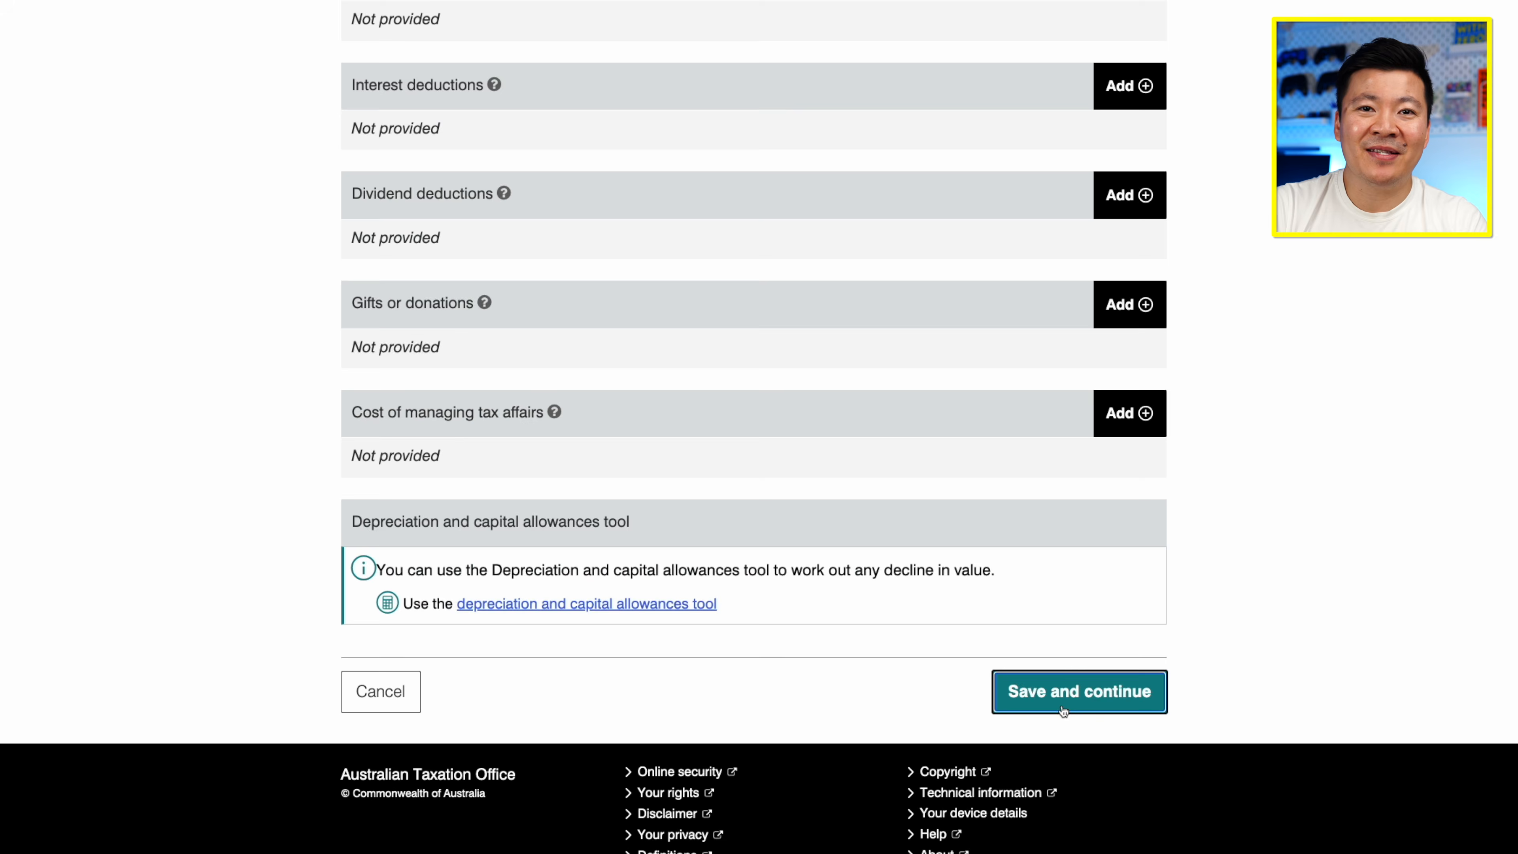
Step: Save the deductions and open the Income tests page
left_click(1060, 705)
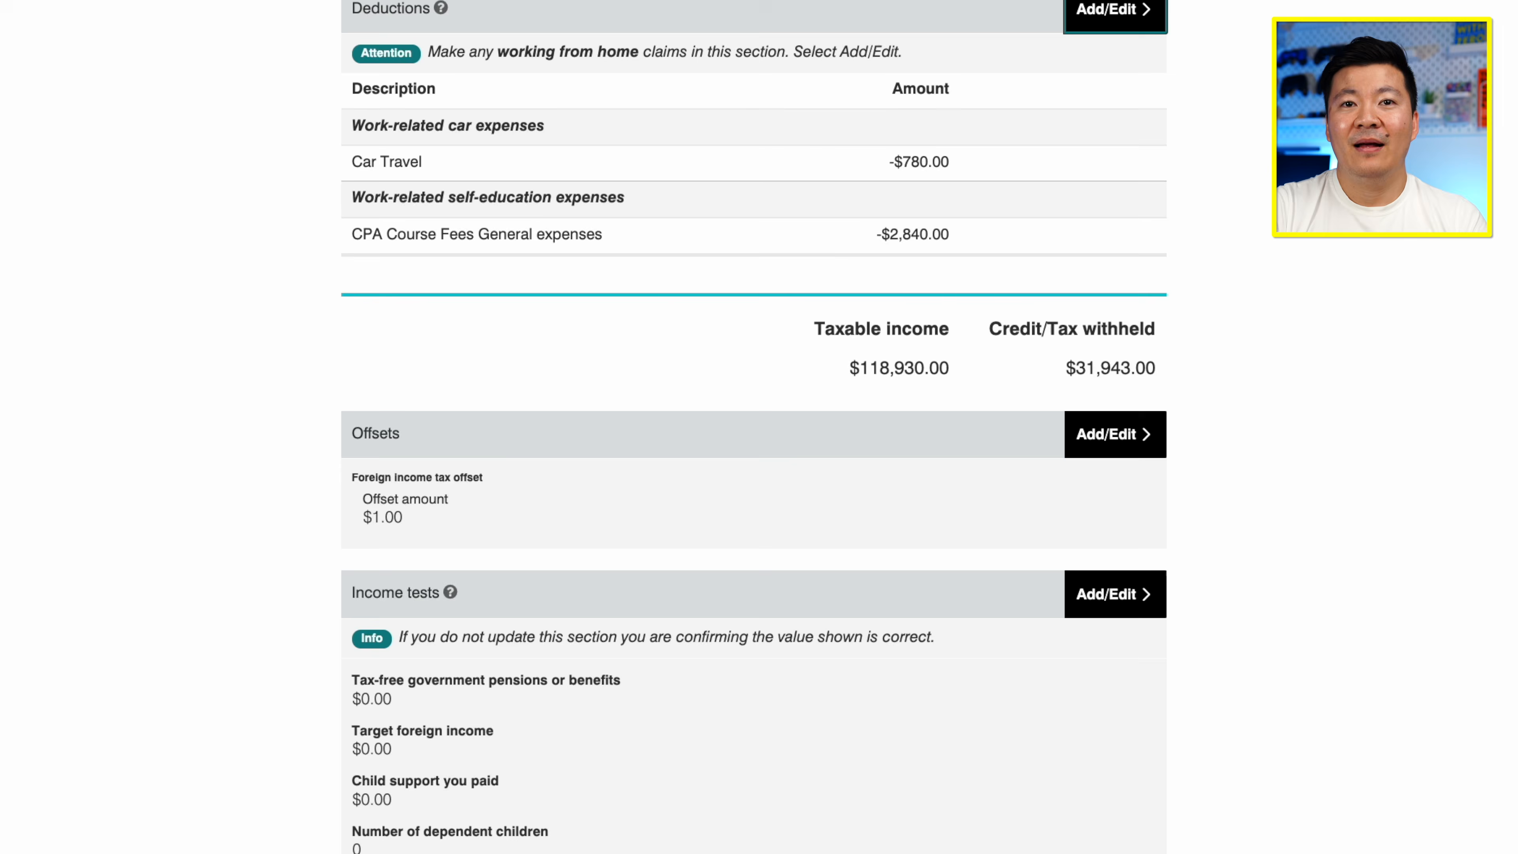
scroll(753, 419, "down", 5)
scroll(753, 418, "down", 2)
left_click(1112, 197)
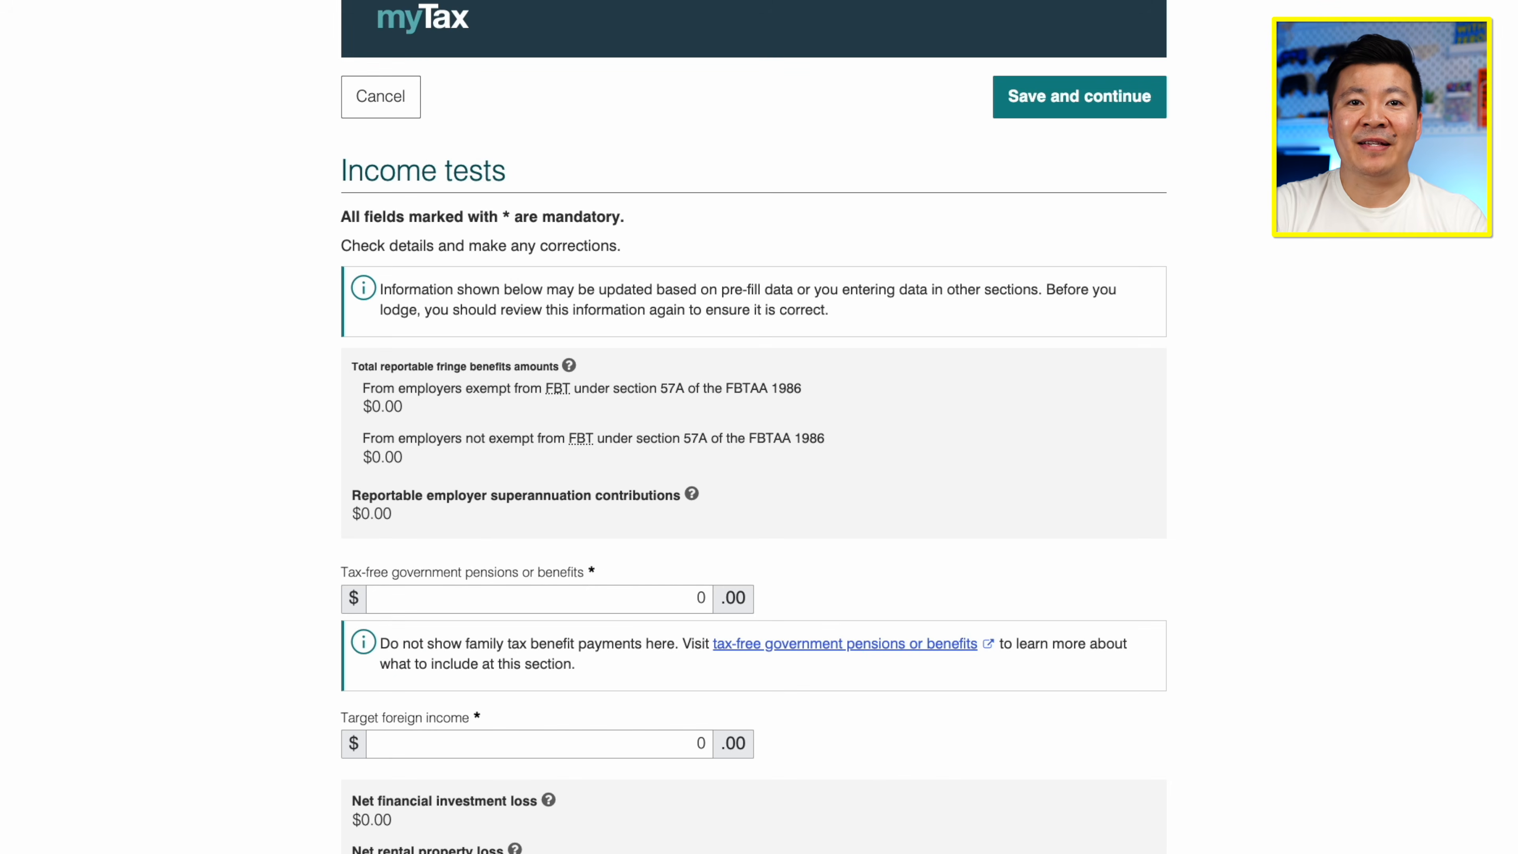
Step: Confirm every income test amount and dependent children at 0, then save
left_click(717, 600)
left_click(672, 750)
left_click(953, 753)
scroll(433, 627, "down", 5)
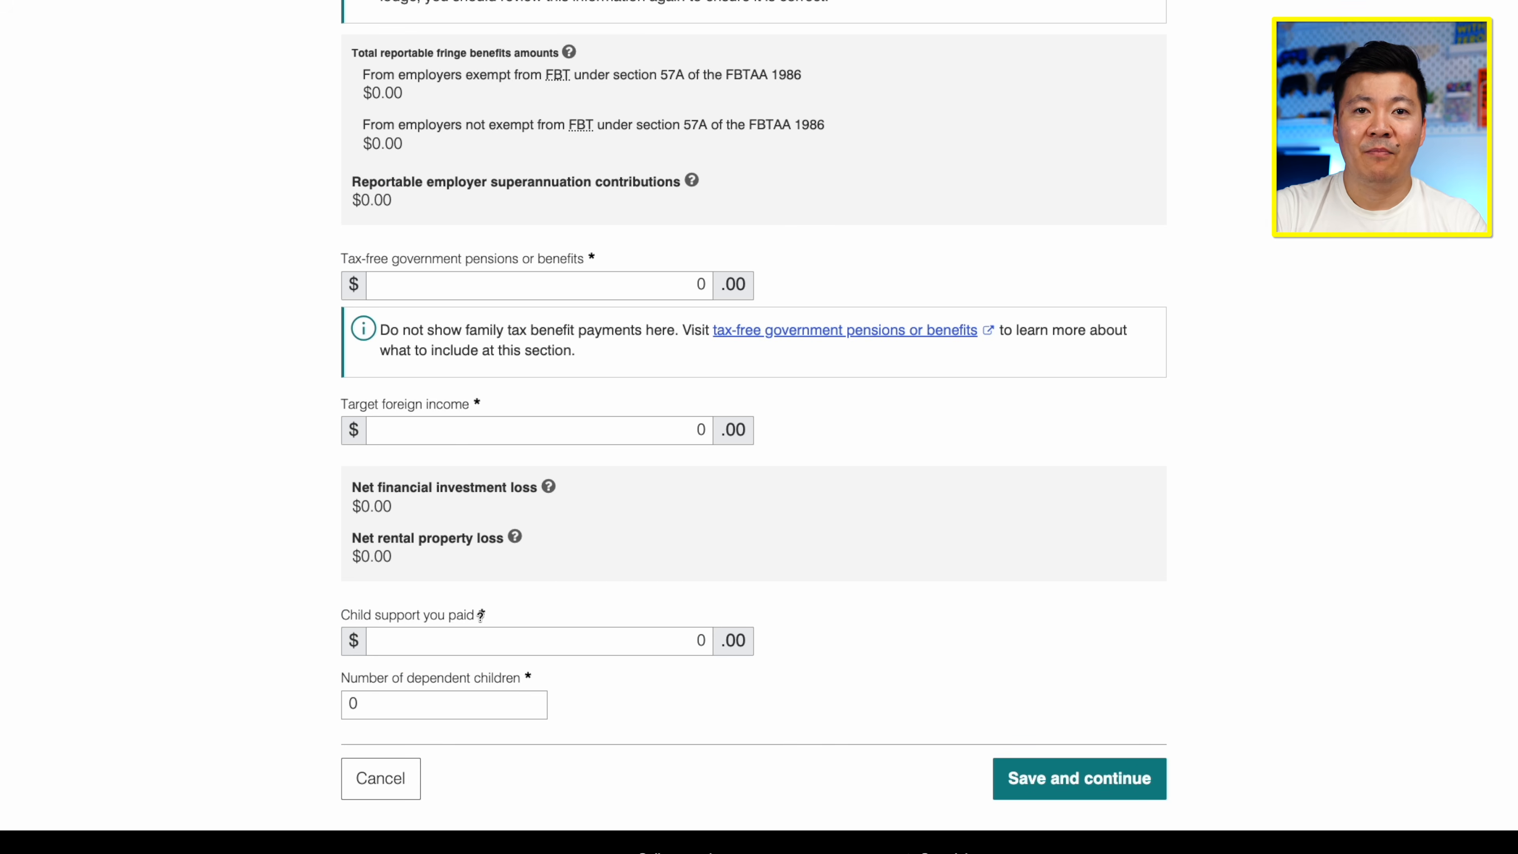
left_click(447, 705)
key("Tab")
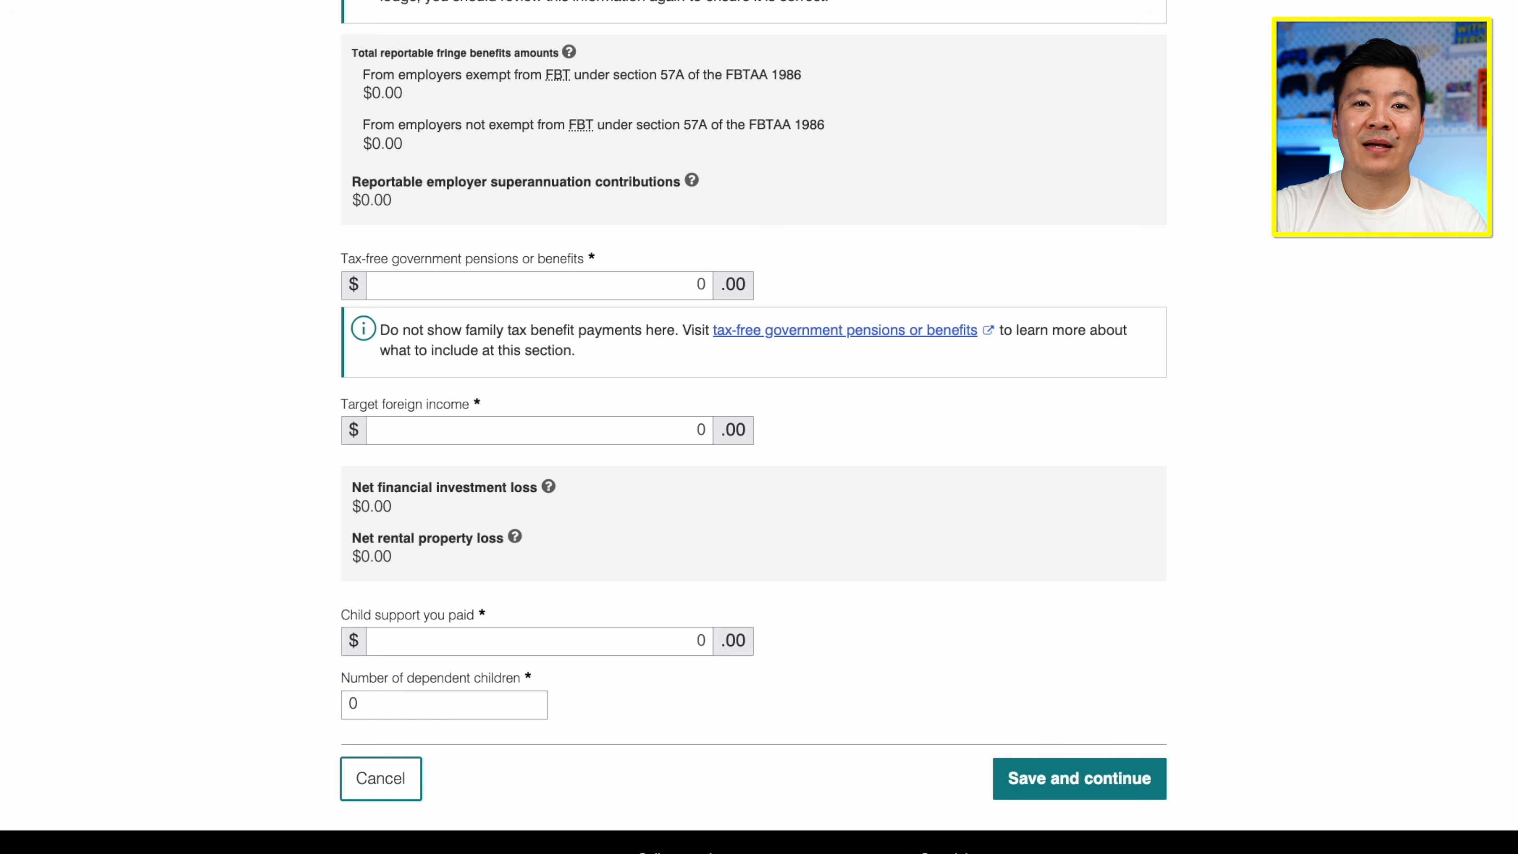
left_click(1113, 792)
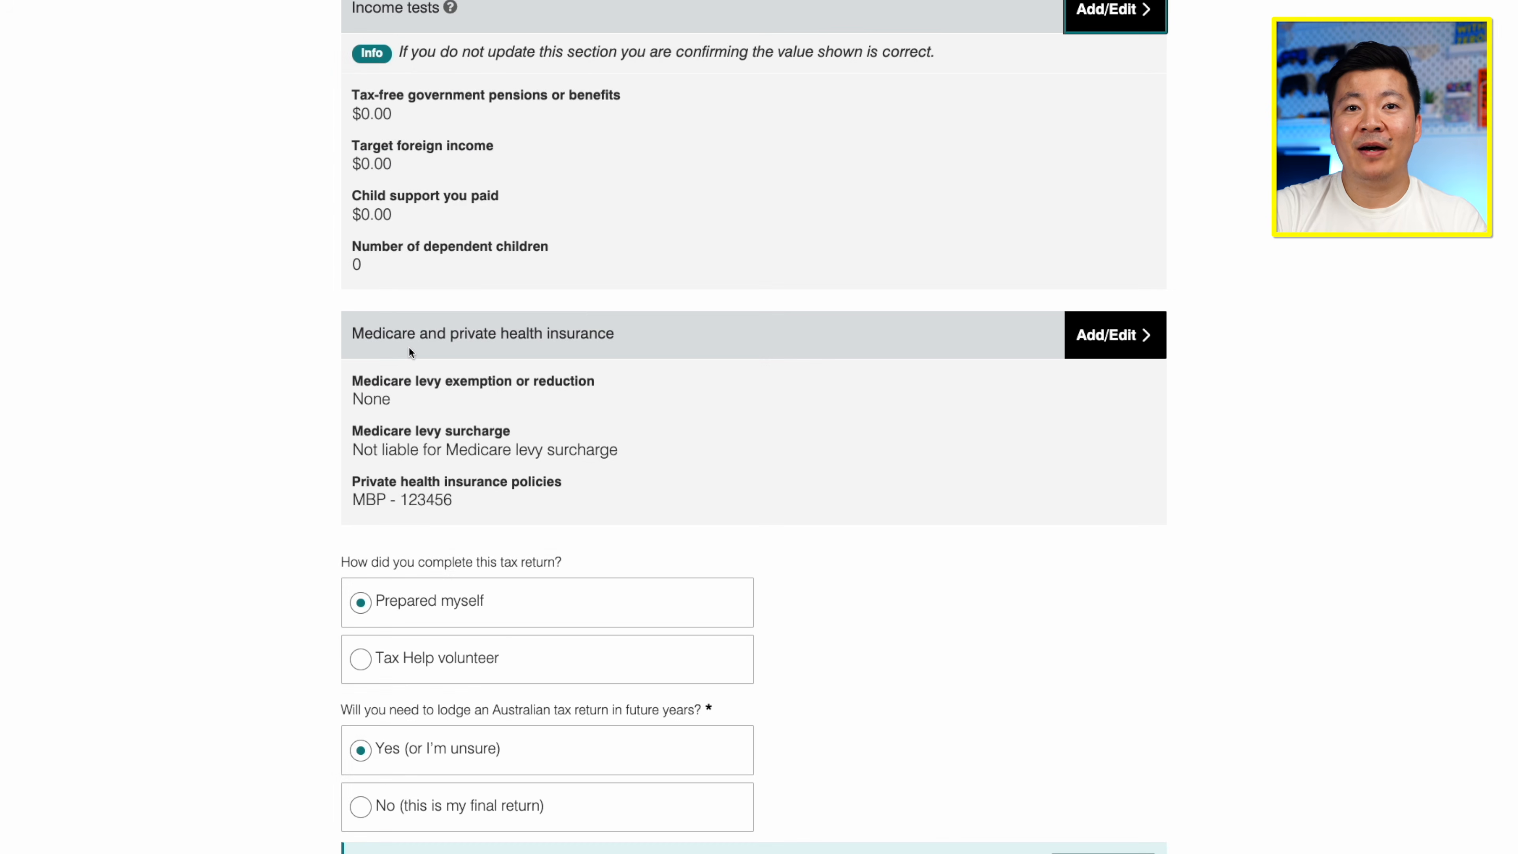
Step: Keep private hospital cover answered Yes in the Medicare details and save them
left_click(1136, 353)
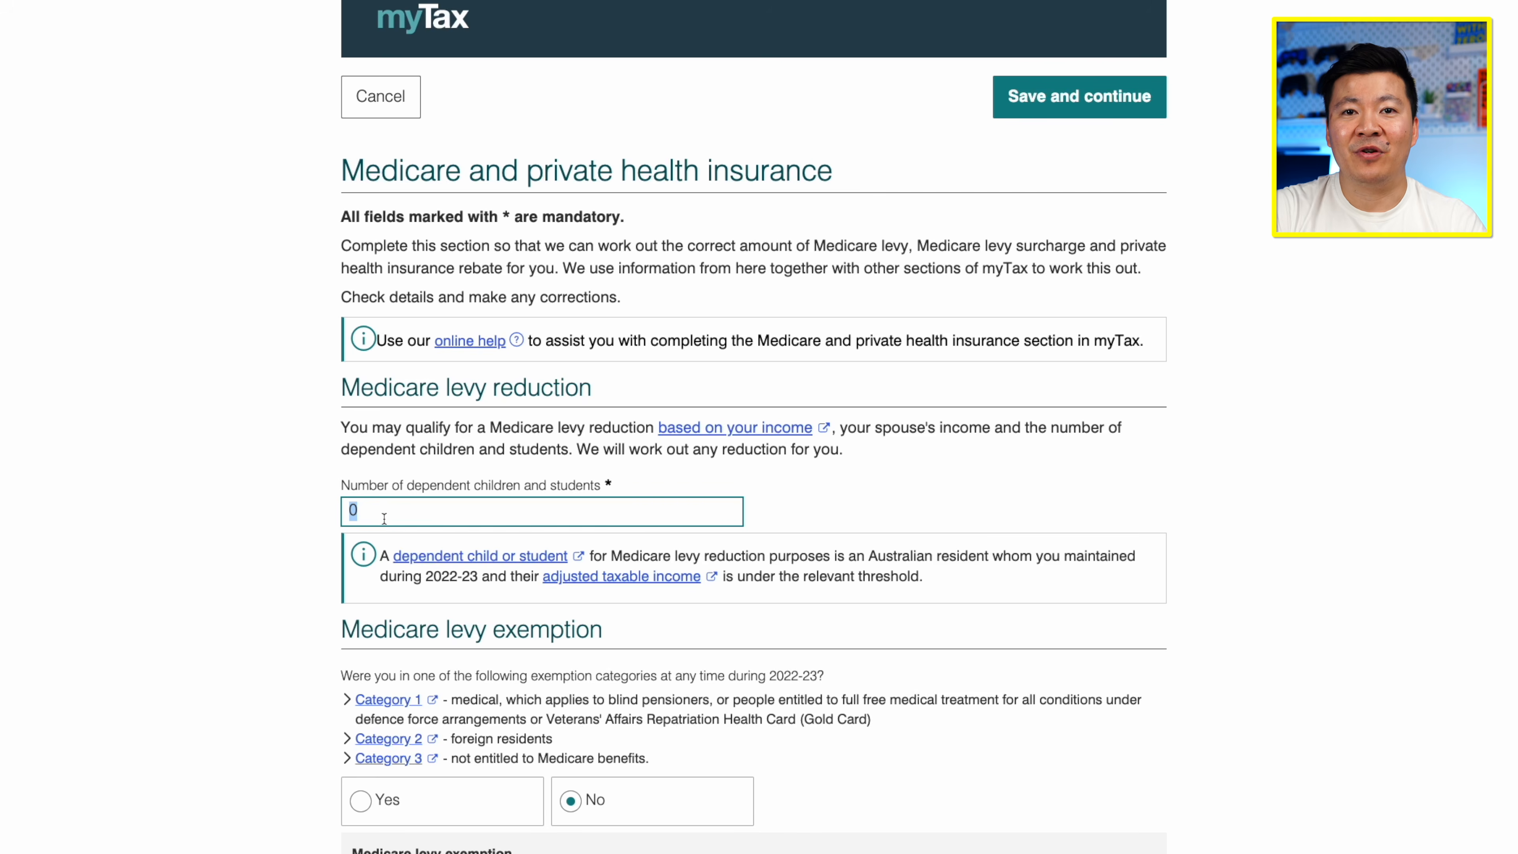
scroll(428, 705, "down", 10)
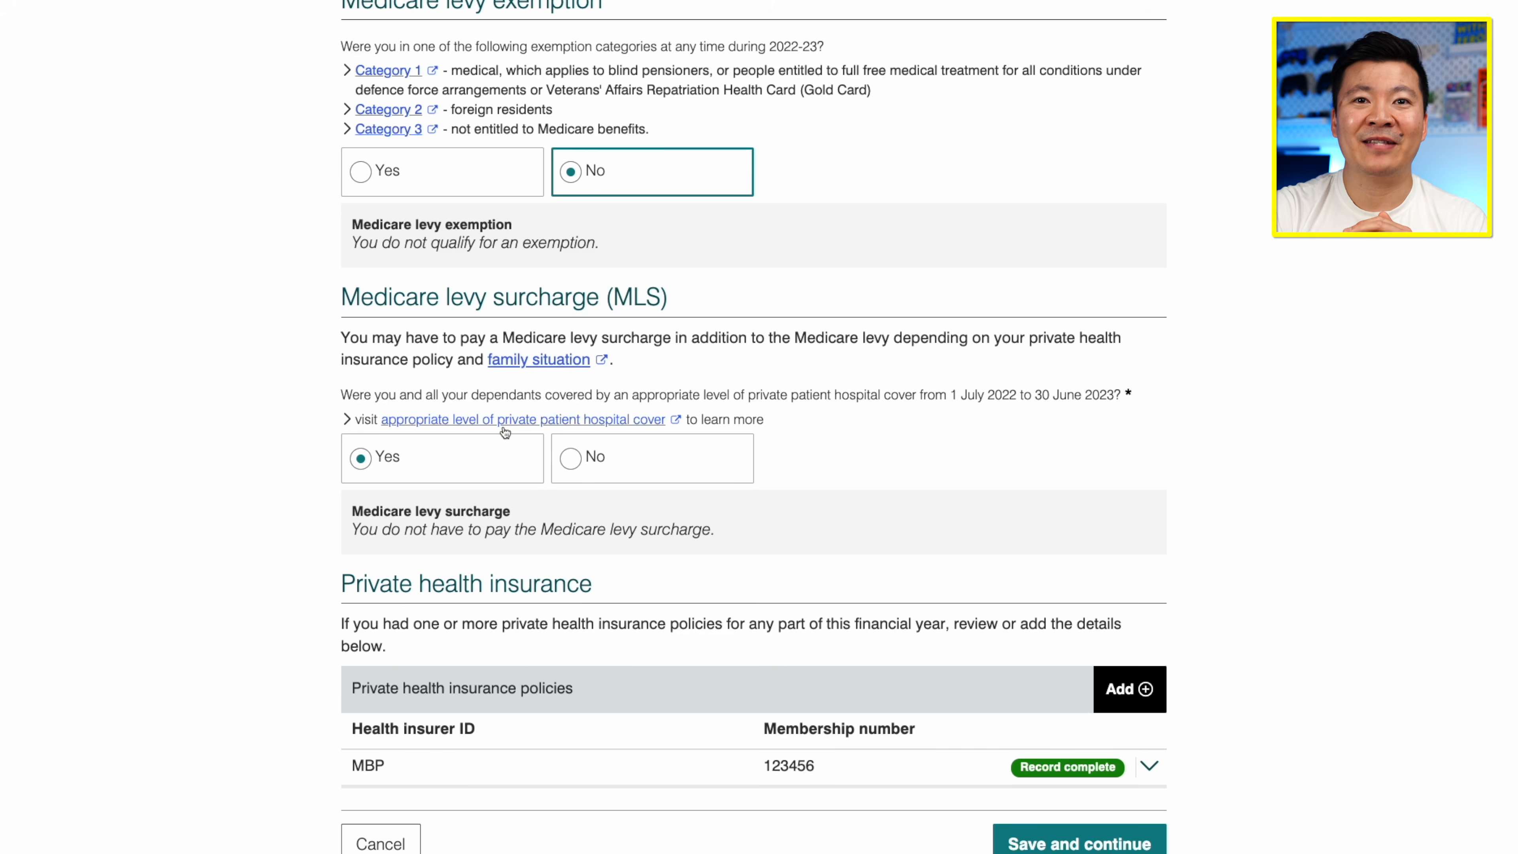
left_click(568, 458)
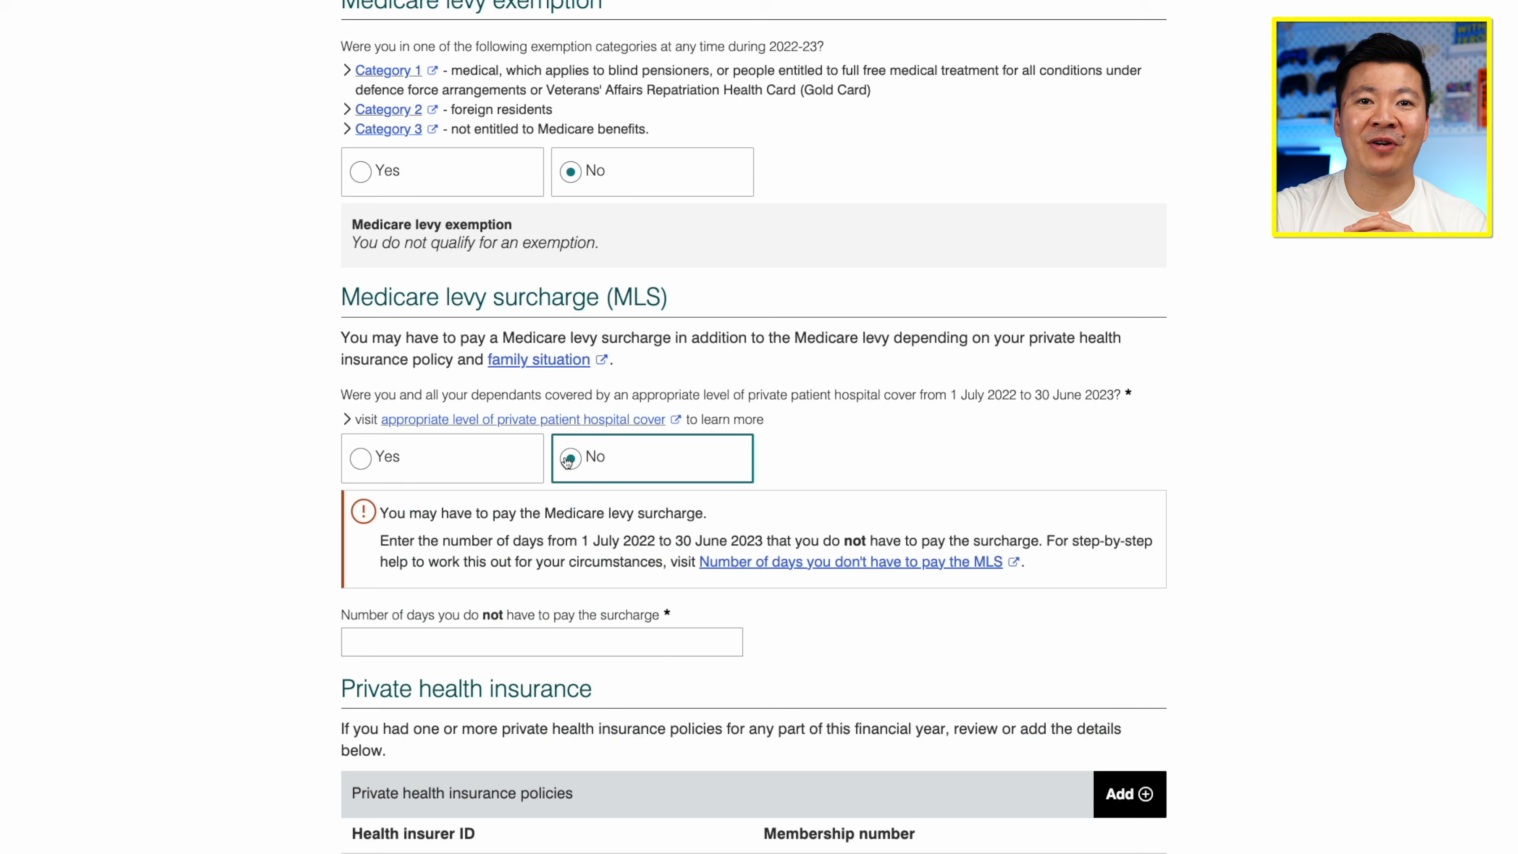
left_click(362, 460)
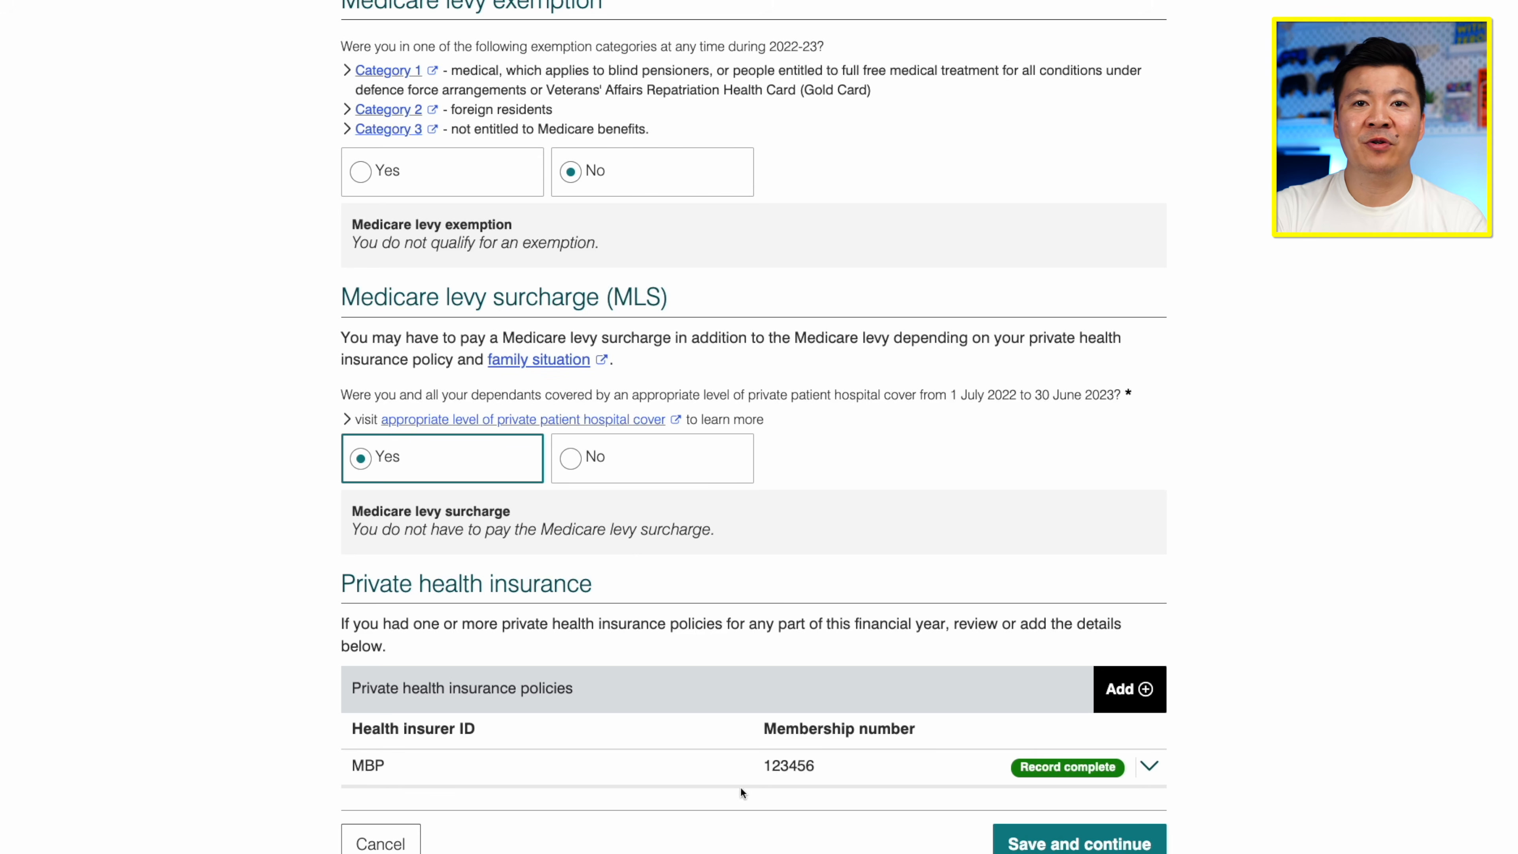
left_click(1124, 695)
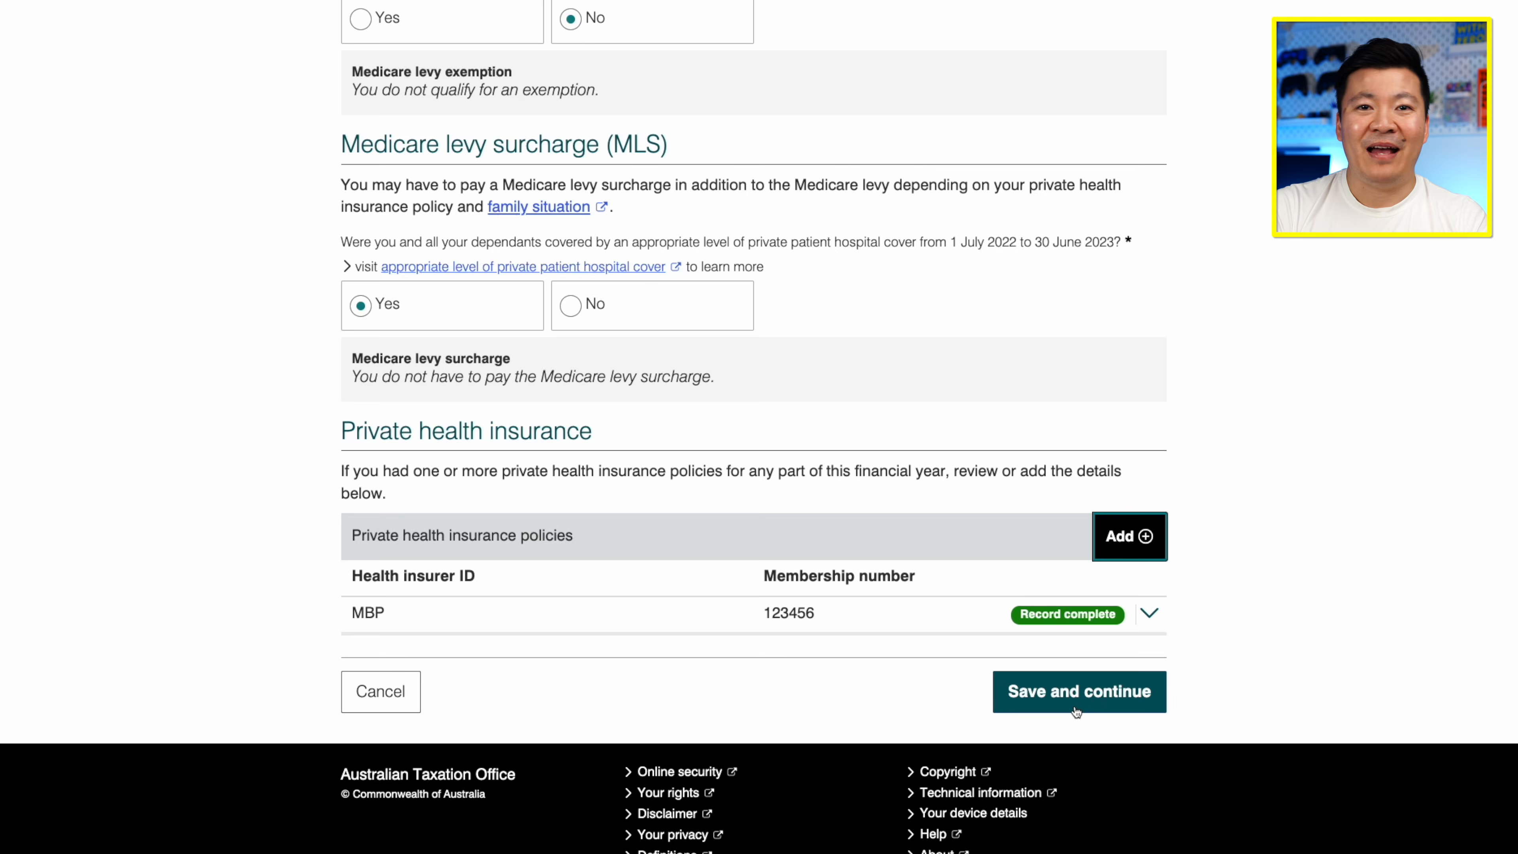
left_click(1076, 710)
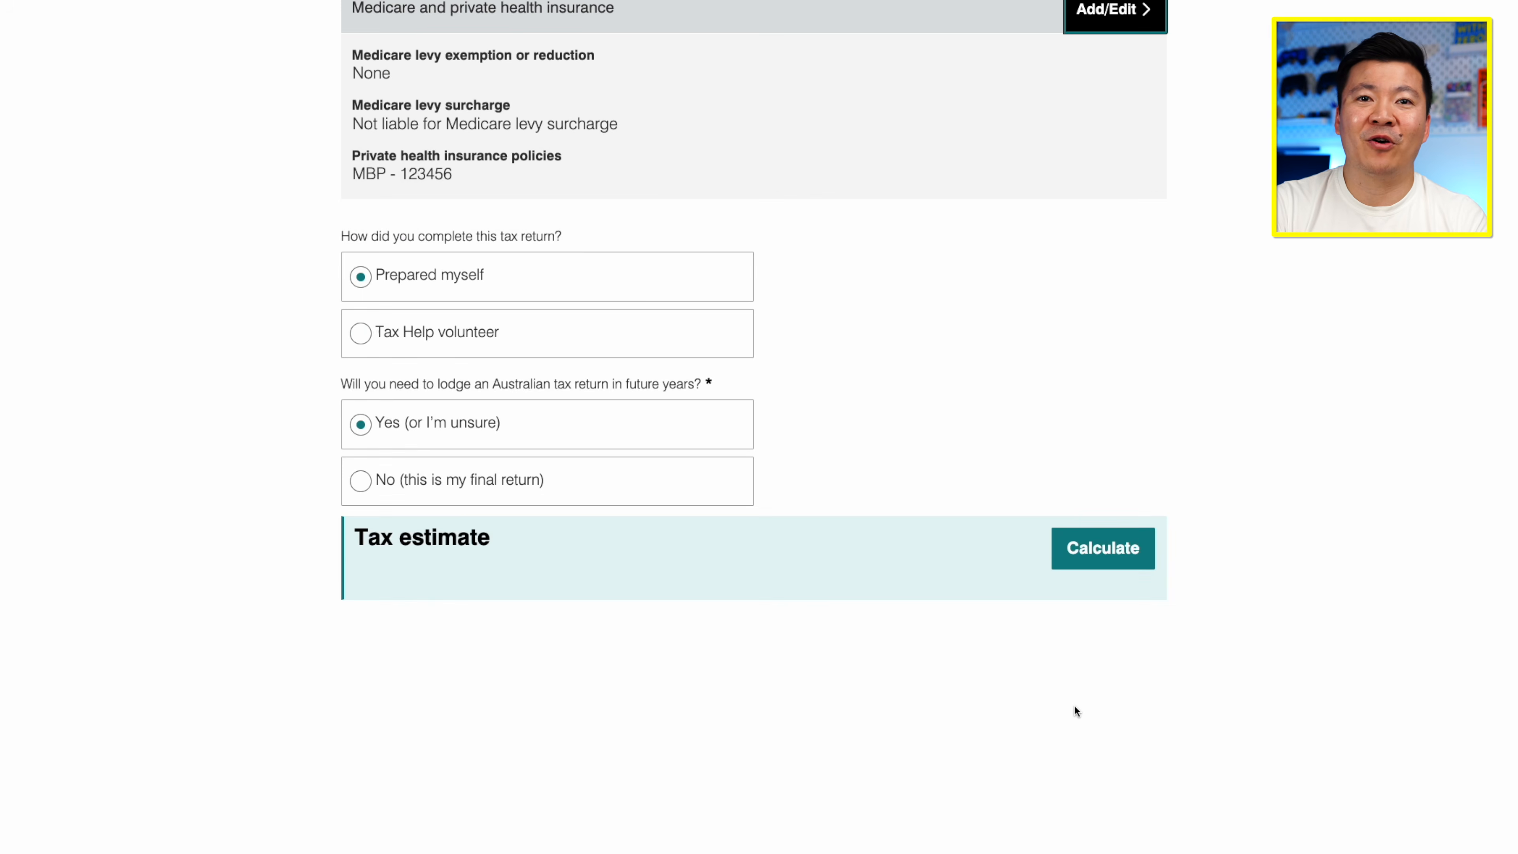
Step: Calculate the $446.15 refund estimate, view its breakdown, sign the declaration and lodge the return
left_click(1102, 548)
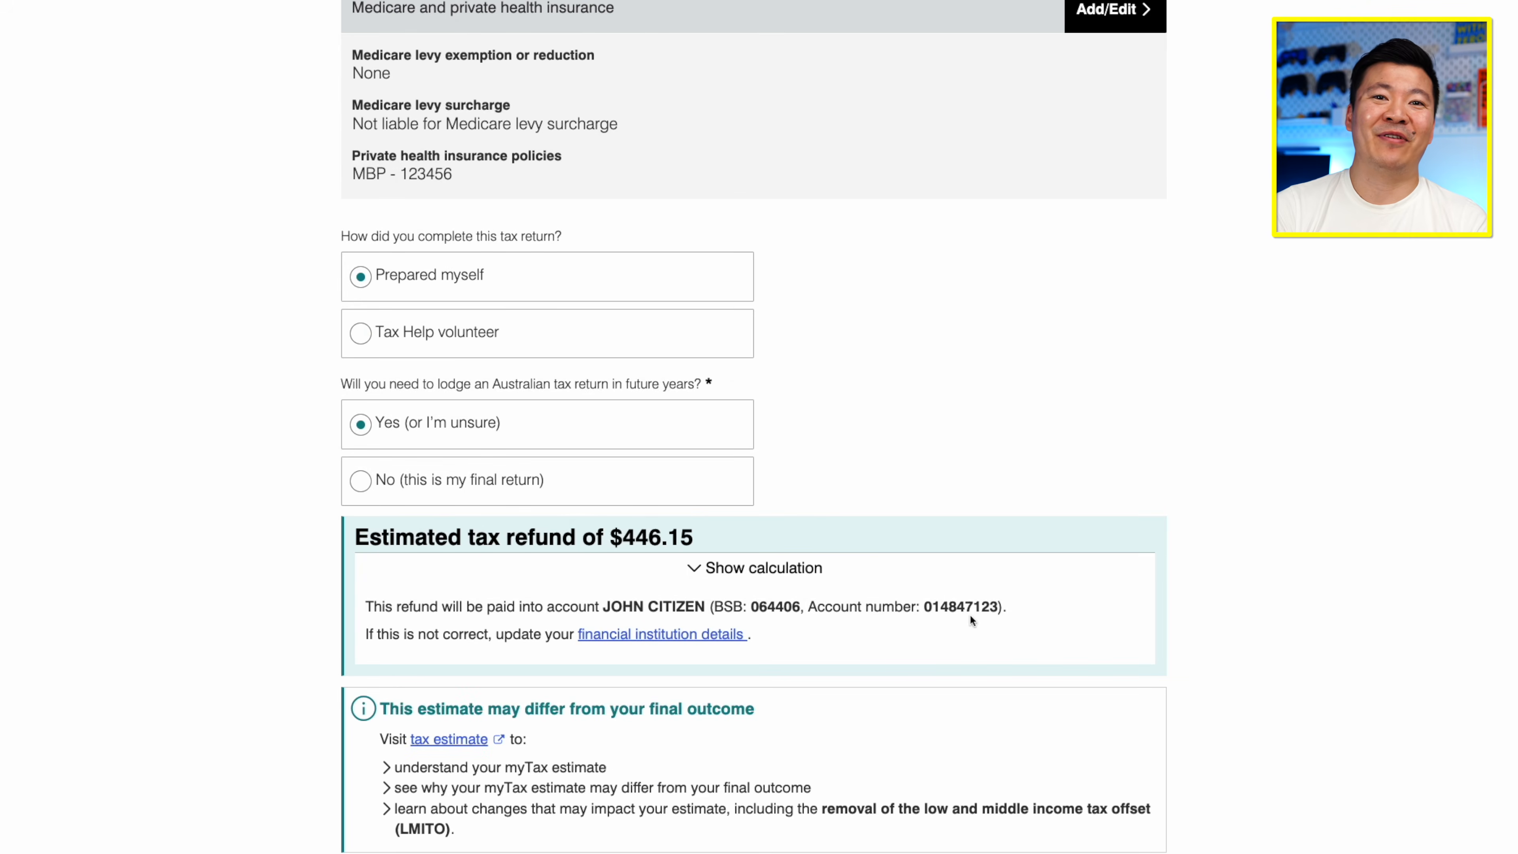
scroll(702, 591, "down", 6)
left_click(700, 190)
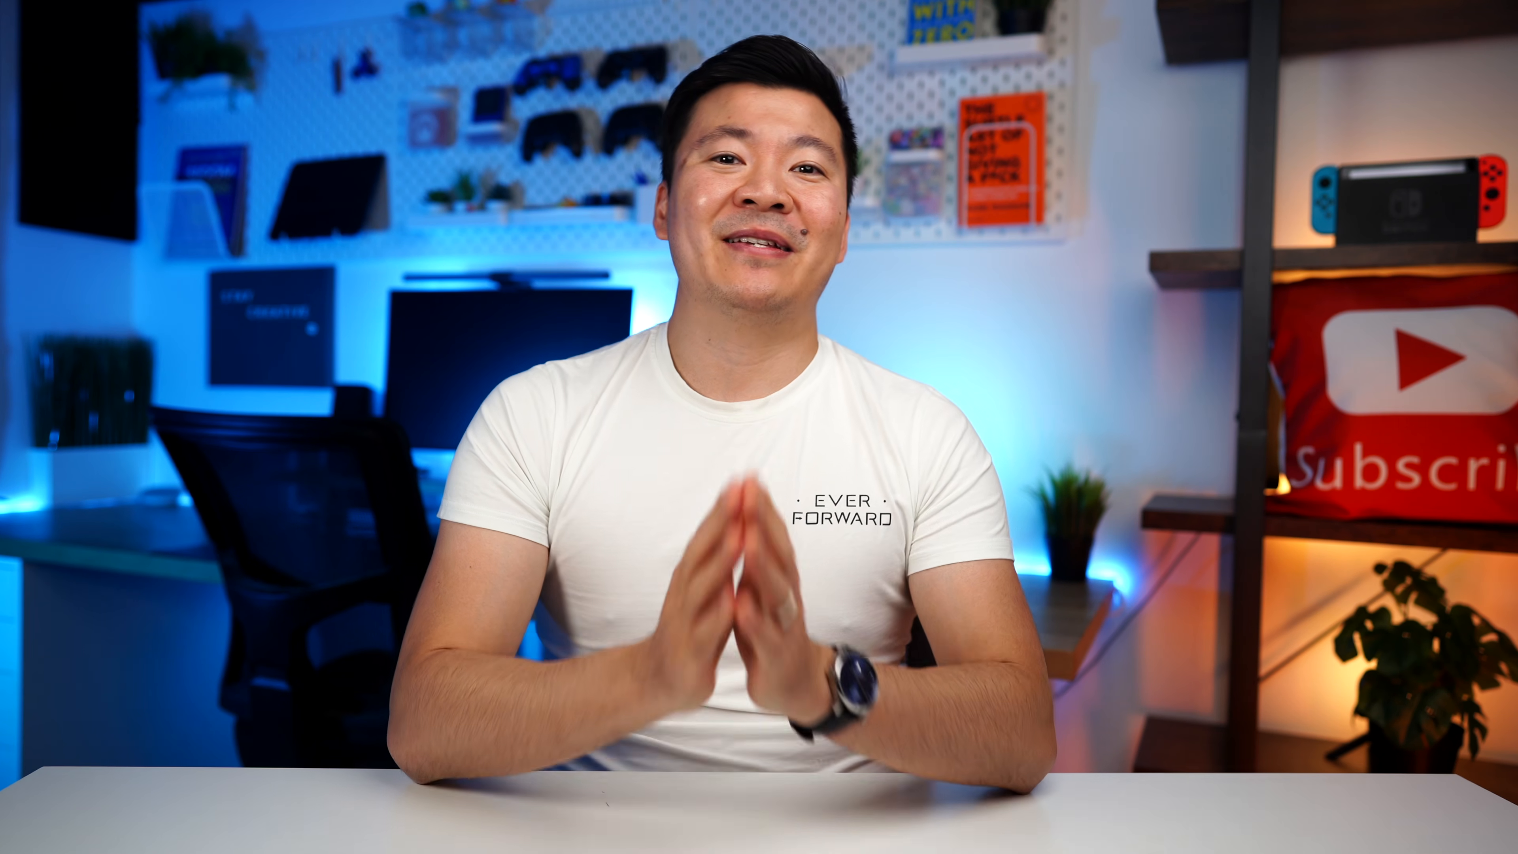
left_click(355, 628)
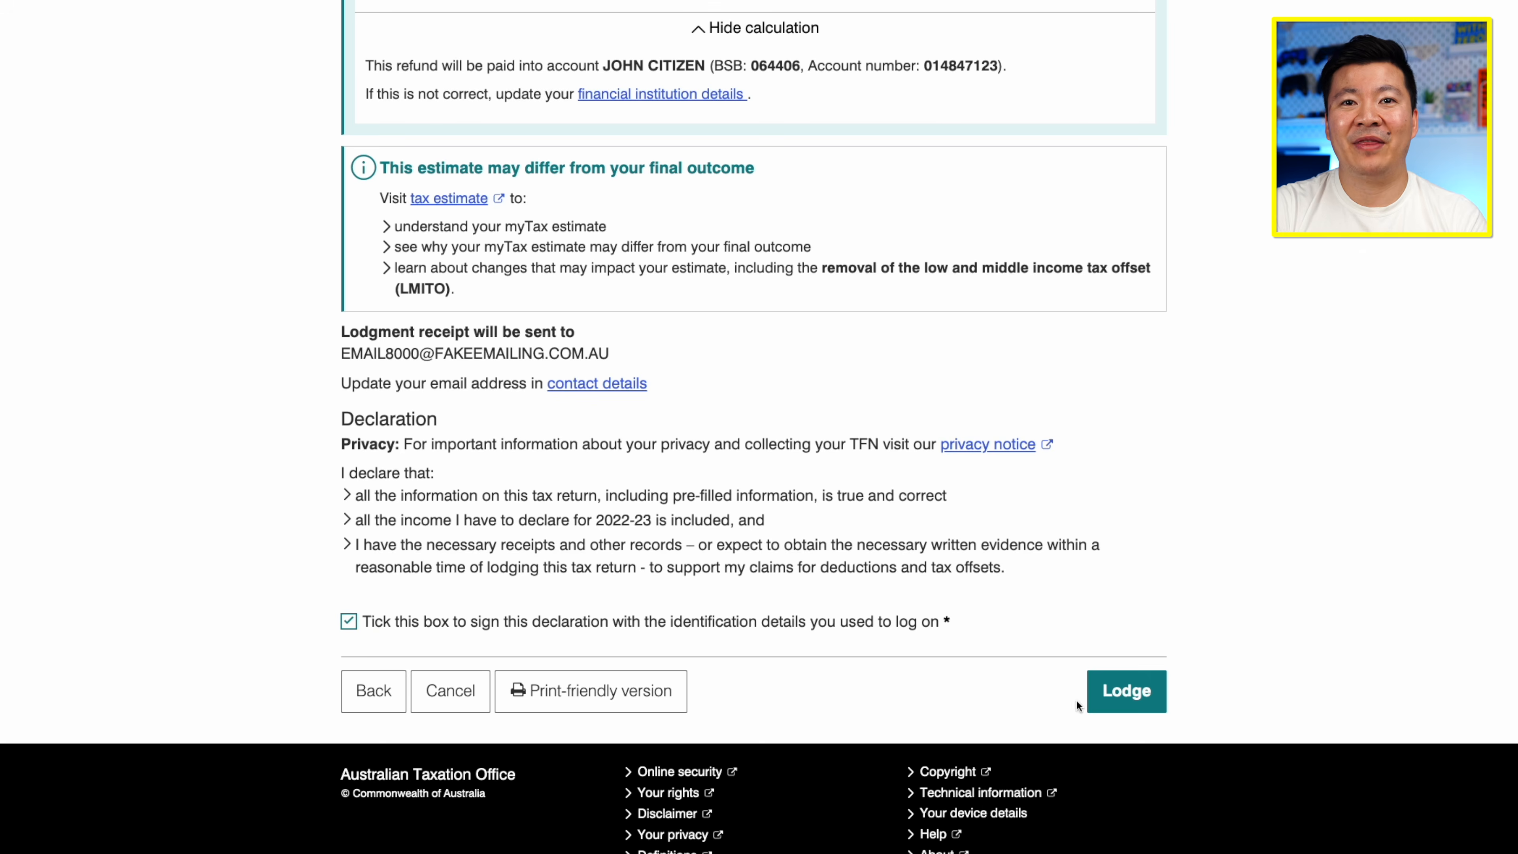
left_click(1126, 691)
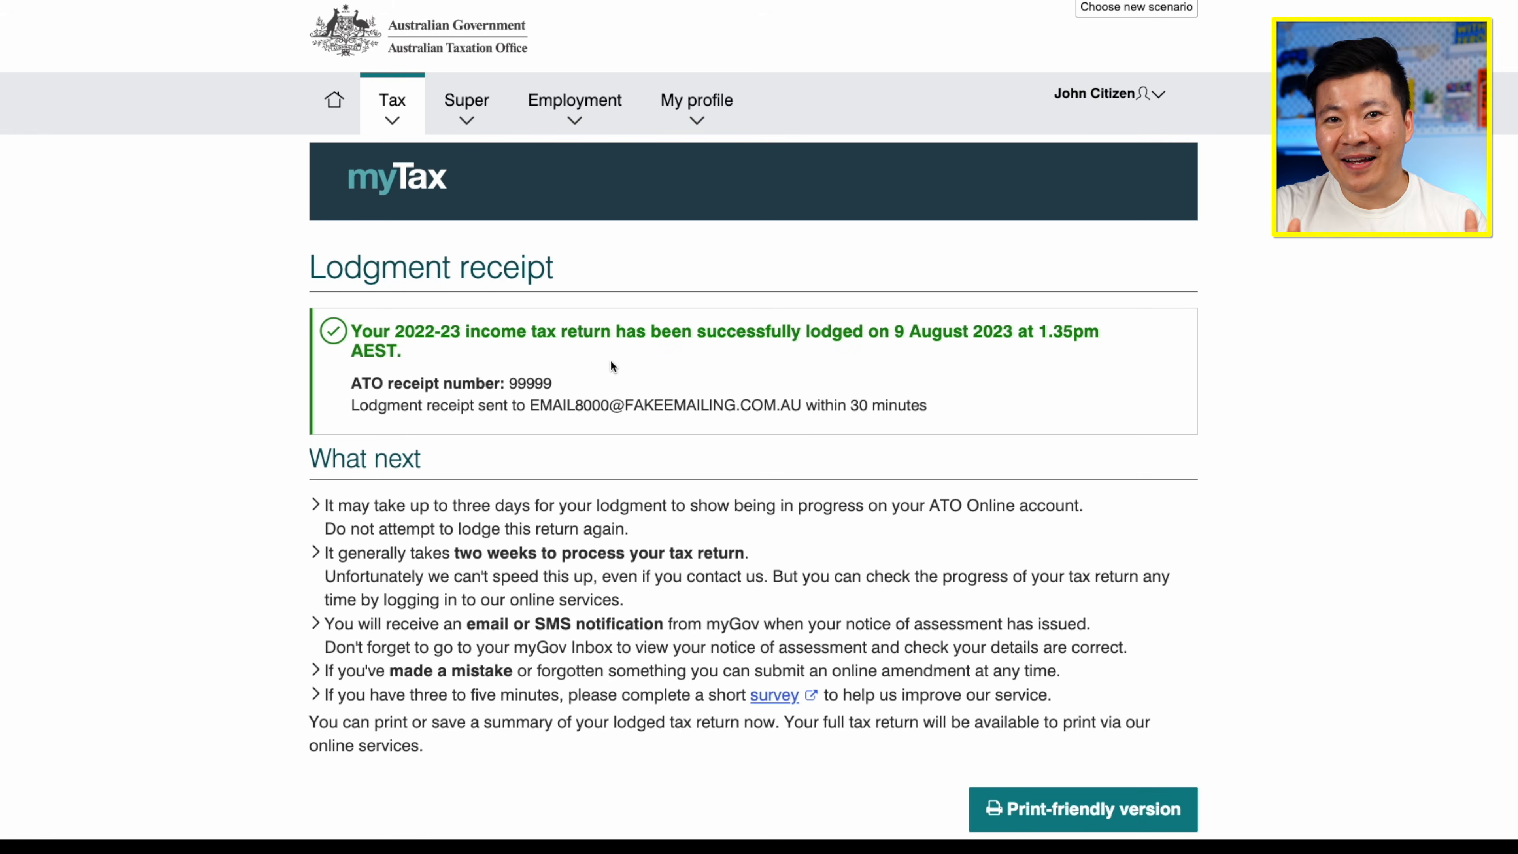